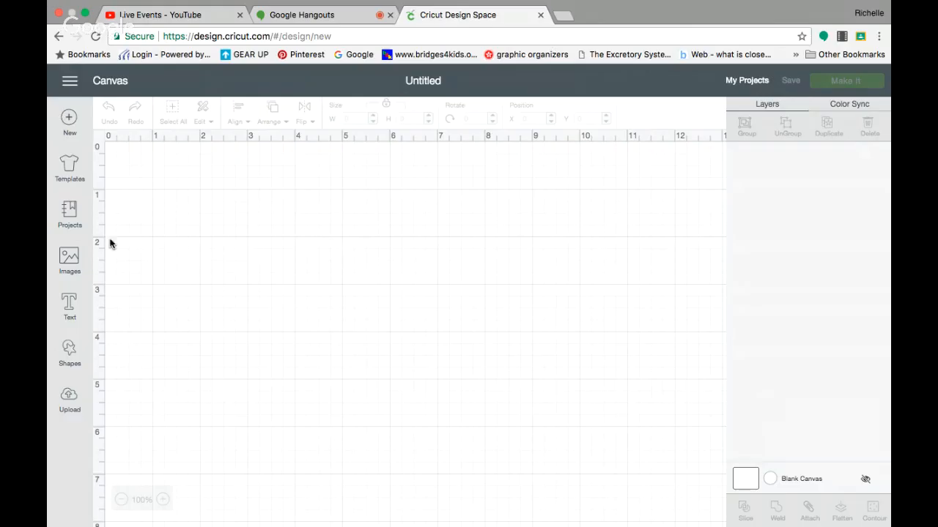
- Insert a square near the upper-left corner of the canvas and set its width to 11.5 inches with proportions locked
{"action": "left_click", "coordinate": [68, 348]}
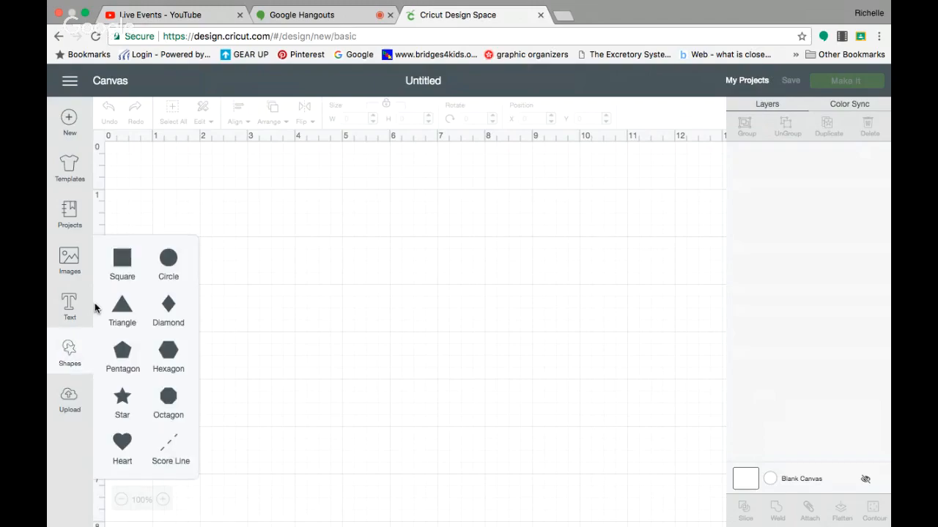
{"action": "left_click", "coordinate": [124, 258]}
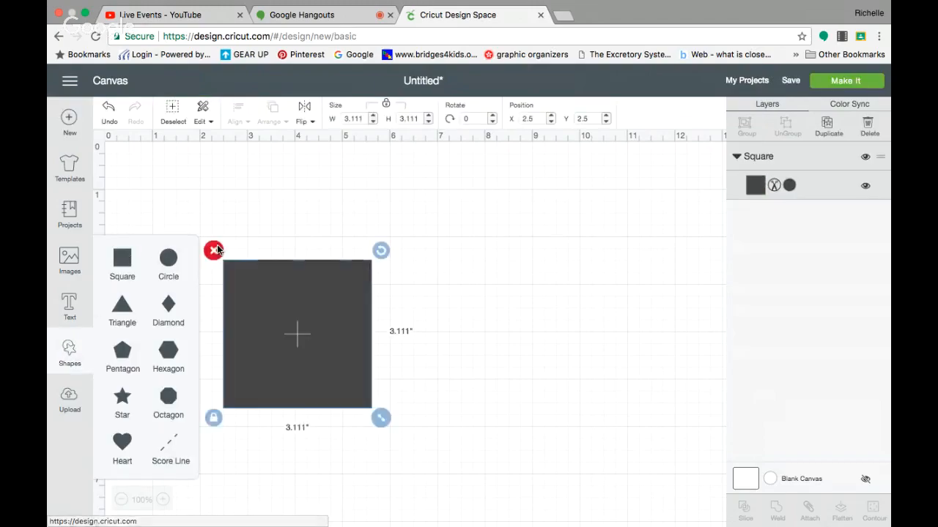
{"action": "left_click_drag", "start_coordinate": [259, 295], "coordinate": [221, 224]}
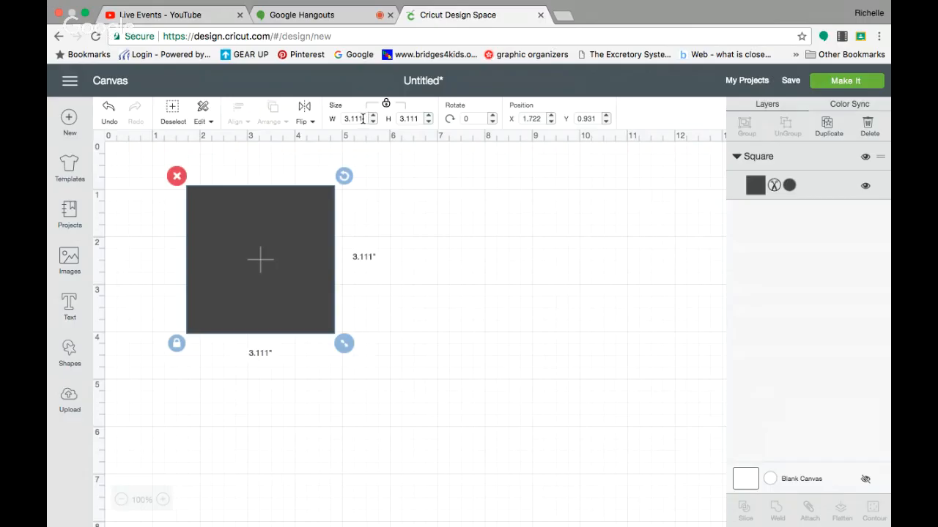
{"action": "left_click_drag", "start_coordinate": [367, 118], "coordinate": [323, 116]}
{"action": "type", "text": "11.5"}
{"action": "key", "text": "Return"}
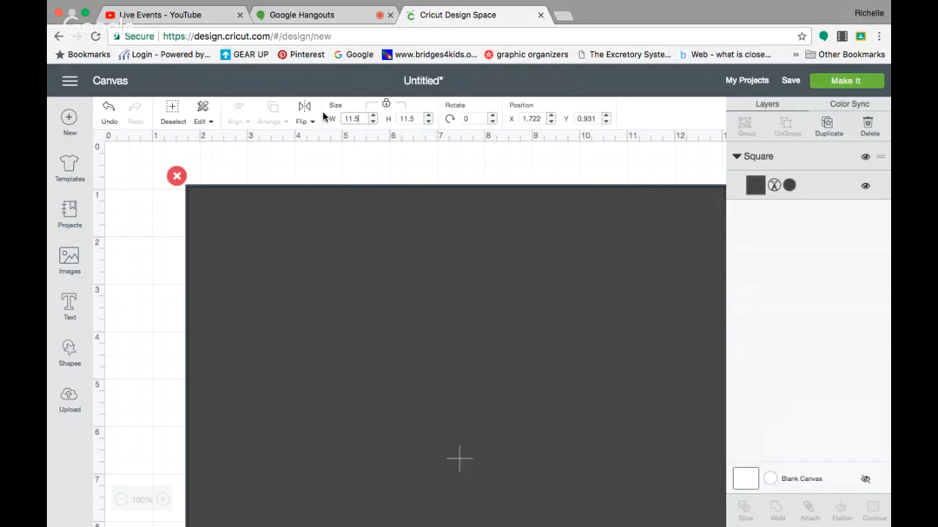
- Reposition the 11.5-inch square near the canvas origin, at about X 1.44, Y 0.56, with the whole square in view
{"action": "left_click_drag", "start_coordinate": [445, 329], "coordinate": [385, 293]}
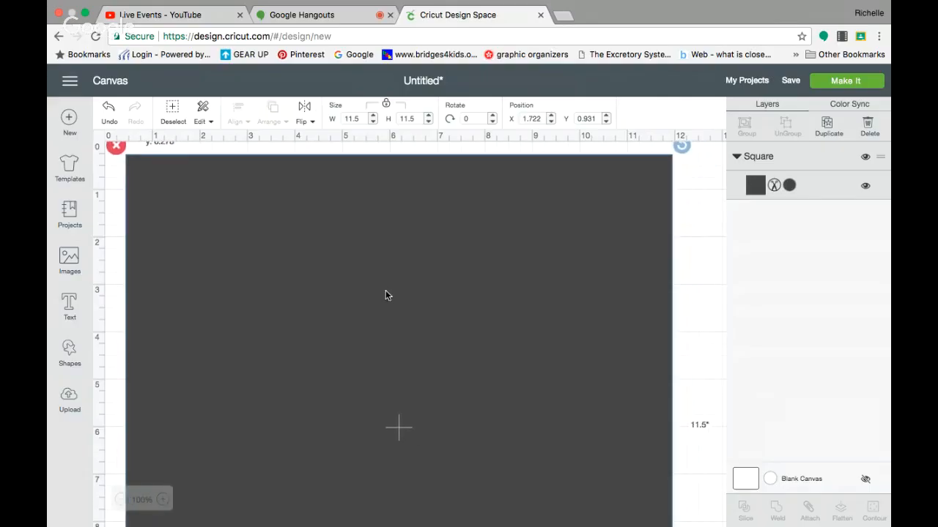
{"action": "left_click", "coordinate": [121, 501]}
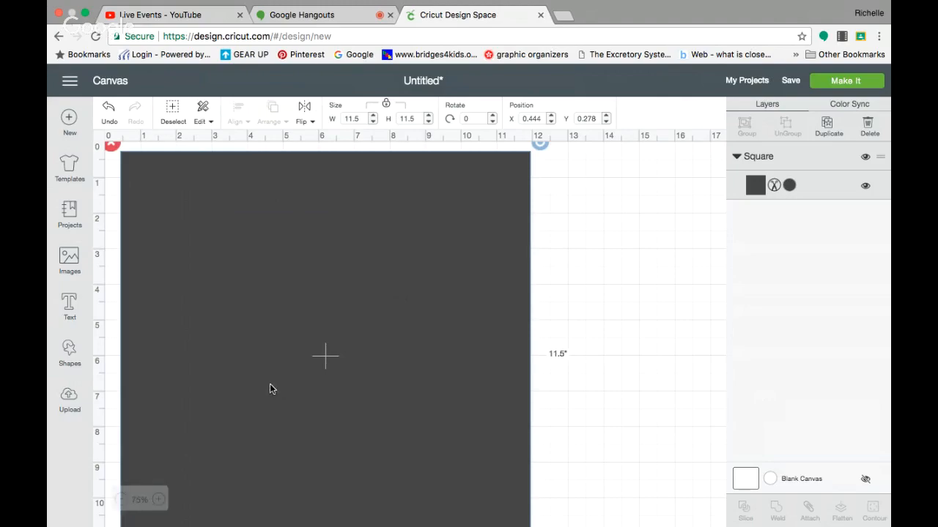
{"action": "left_click", "coordinate": [121, 502]}
{"action": "left_click_drag", "start_coordinate": [234, 332], "coordinate": [285, 347]}
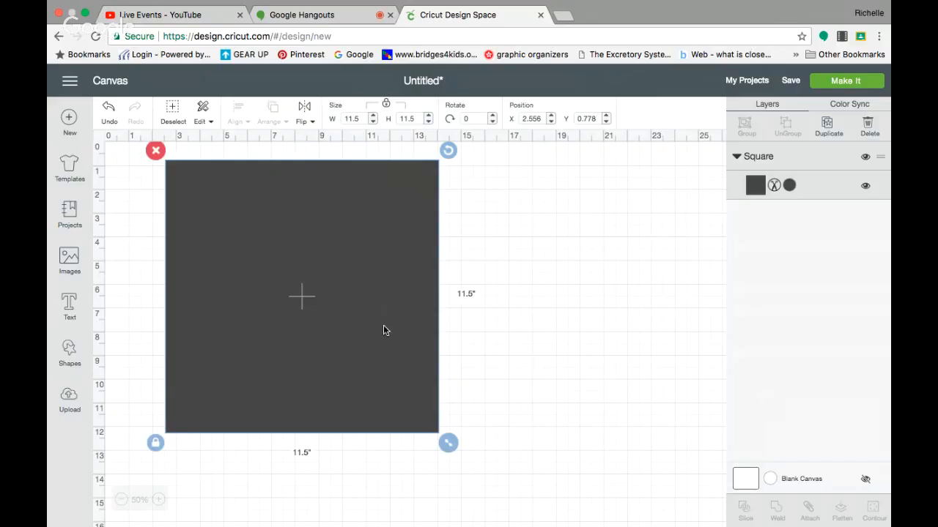
{"action": "left_click_drag", "start_coordinate": [385, 330], "coordinate": [357, 324]}
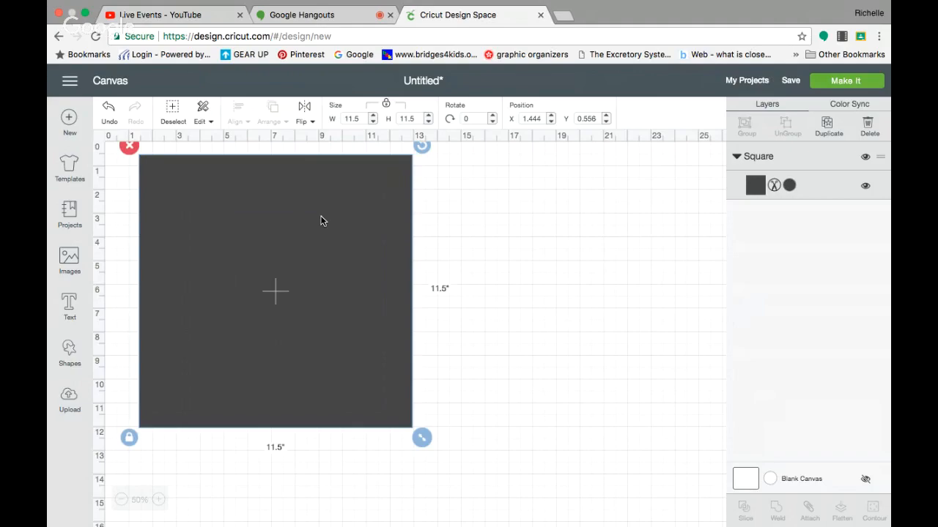
- Change the large square's color to black (#000000)
{"action": "left_click", "coordinate": [789, 184]}
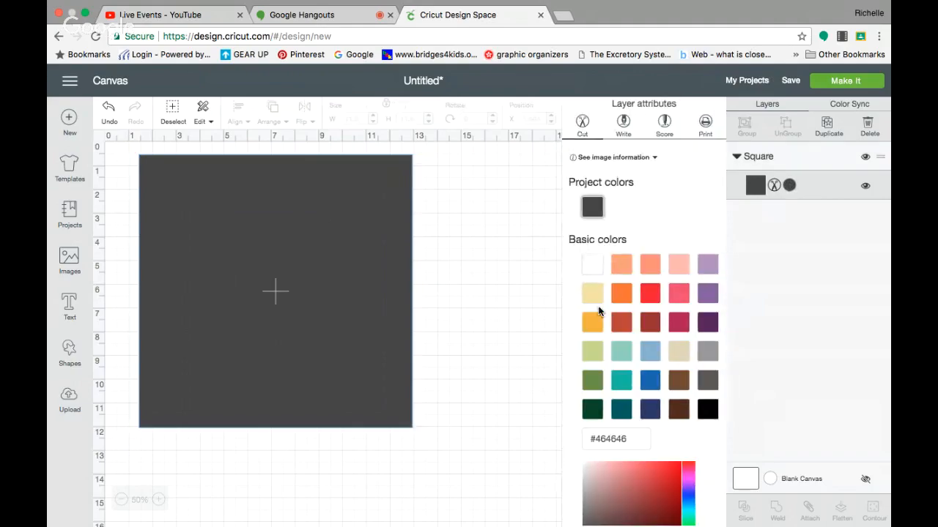
{"action": "left_click", "coordinate": [709, 411]}
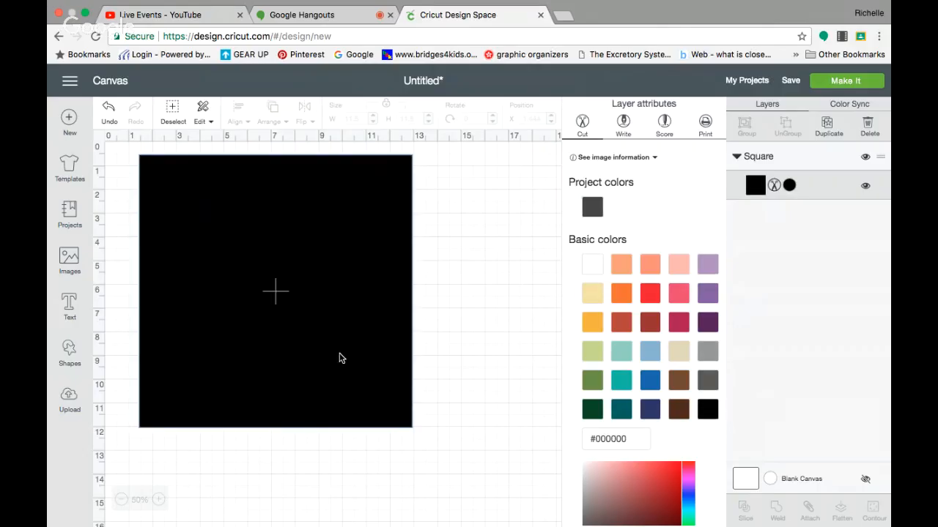
{"action": "left_click", "coordinate": [342, 358]}
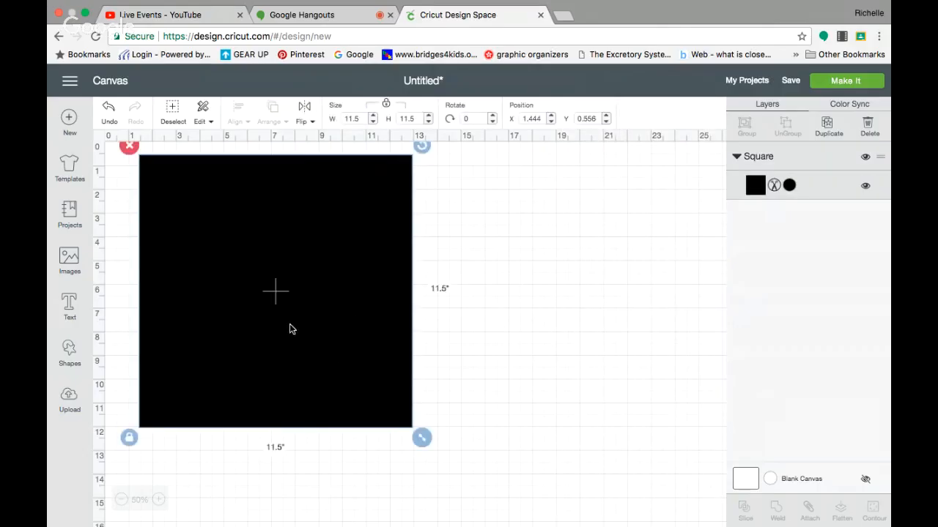
- Insert a second square and place it inside the black square's upper-left corner, at about X 1.83, Y 0.92
{"action": "left_click", "coordinate": [70, 350]}
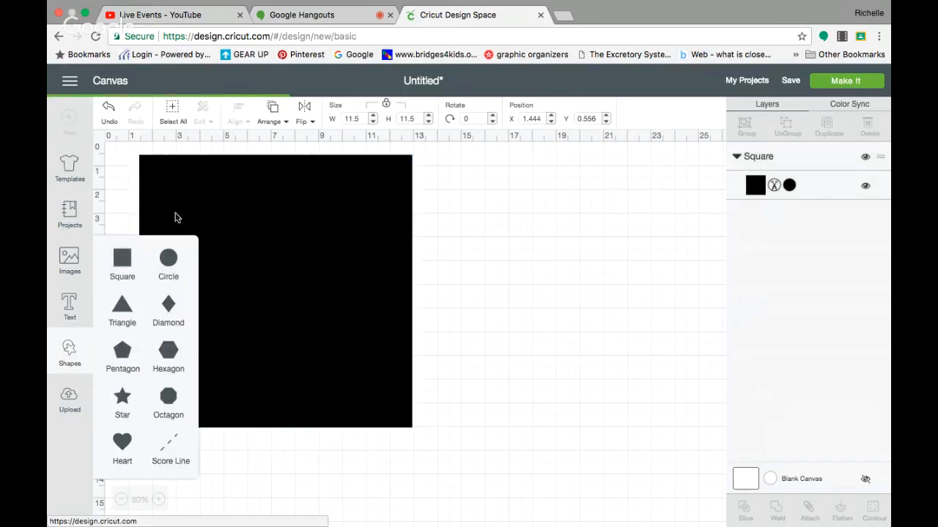
{"action": "left_click", "coordinate": [122, 258]}
{"action": "left_click_drag", "start_coordinate": [212, 247], "coordinate": [185, 192]}
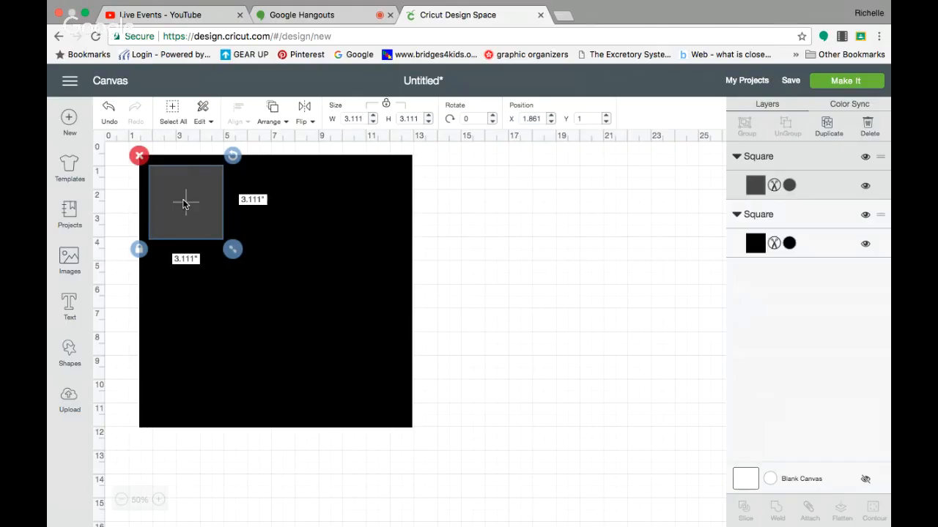
{"action": "left_click_drag", "start_coordinate": [186, 201], "coordinate": [181, 293]}
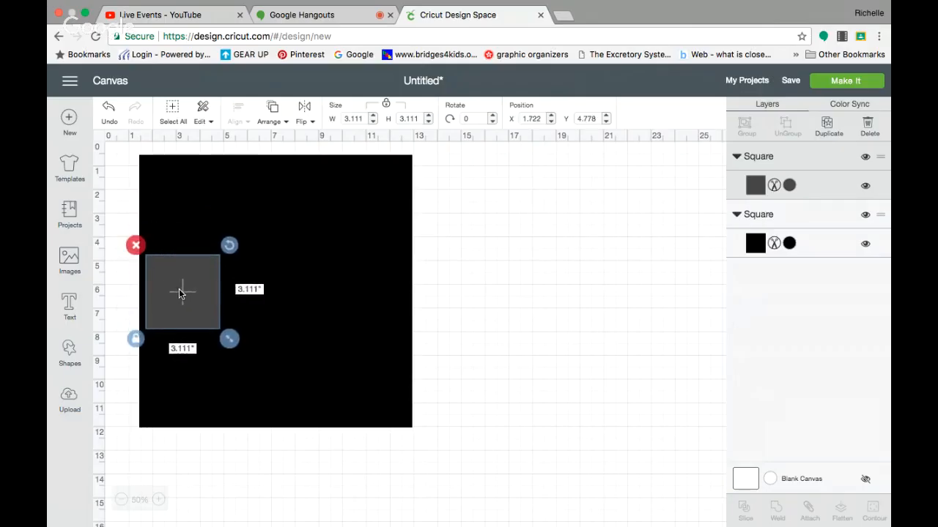
{"action": "left_click", "coordinate": [182, 243]}
{"action": "left_click_drag", "start_coordinate": [182, 286], "coordinate": [185, 193]}
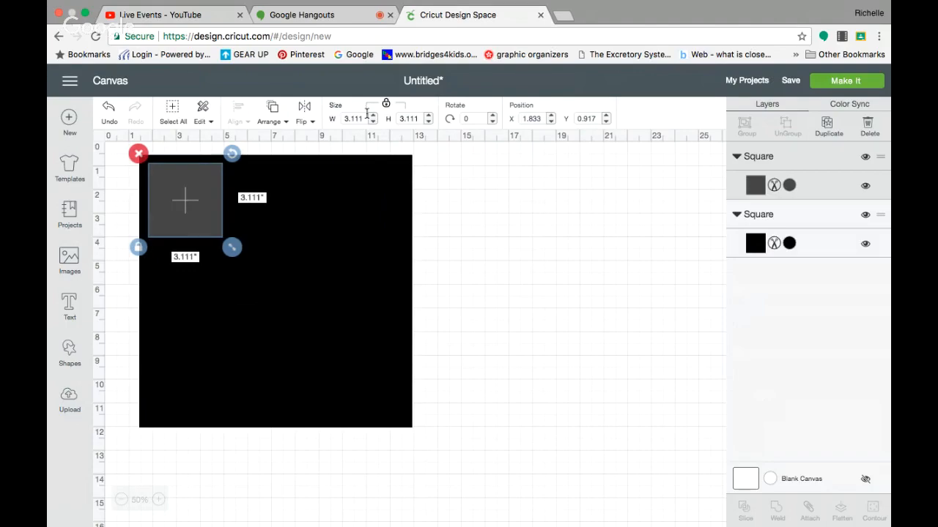
- Set the small square's width to 3.5 inches and nudge it closer to the black square's corner, about X 1.72, Y 0.78
{"action": "left_click", "coordinate": [332, 121]}
{"action": "type", "text": "3.5"}
{"action": "key", "text": "Return"}
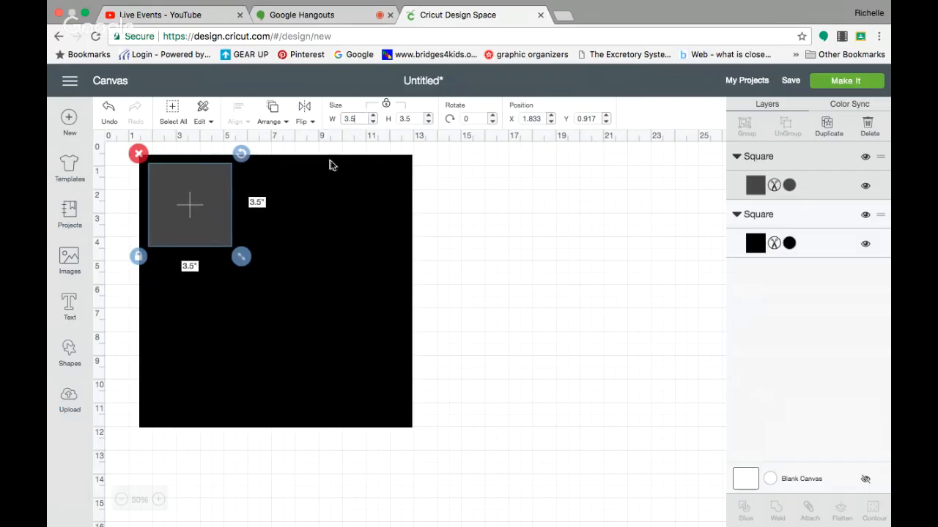
{"action": "left_click_drag", "start_coordinate": [206, 199], "coordinate": [203, 200]}
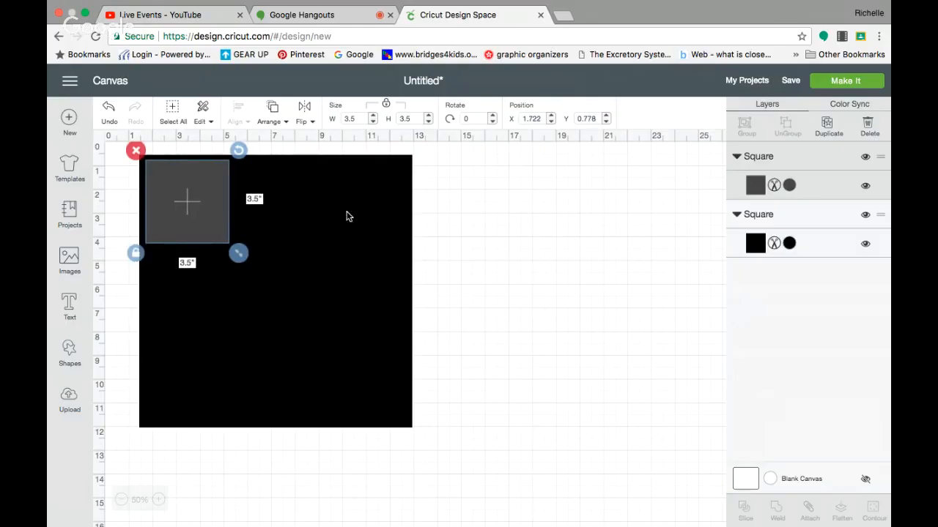
- Duplicate the 3.5-inch square twice and space the three squares evenly in a row along the black square's upper edge
{"action": "left_click", "coordinate": [827, 129]}
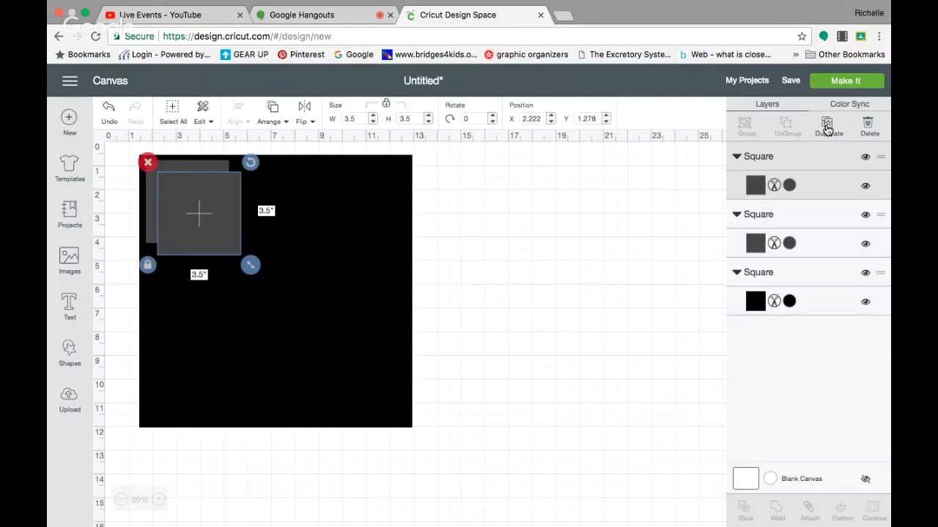
{"action": "left_click", "coordinate": [827, 129]}
{"action": "left_click_drag", "start_coordinate": [216, 225], "coordinate": [364, 200]}
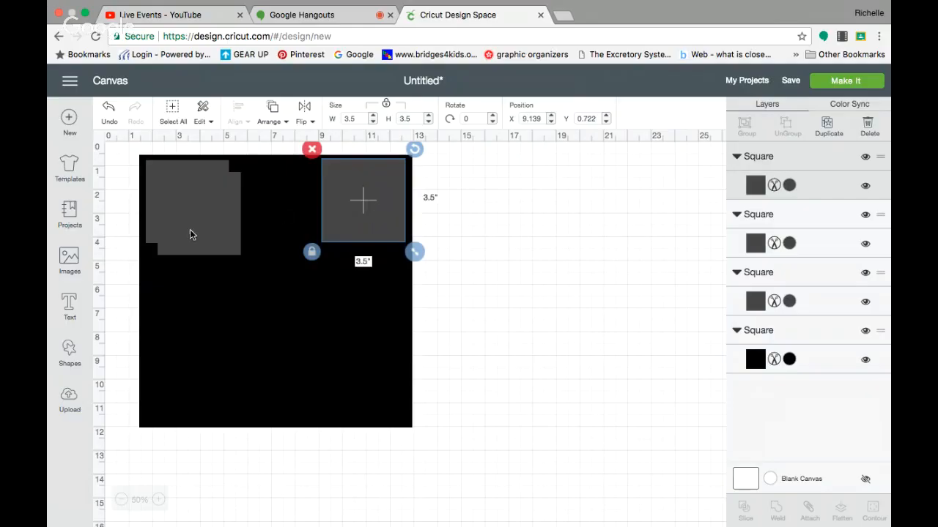
{"action": "left_click_drag", "start_coordinate": [190, 229], "coordinate": [266, 217]}
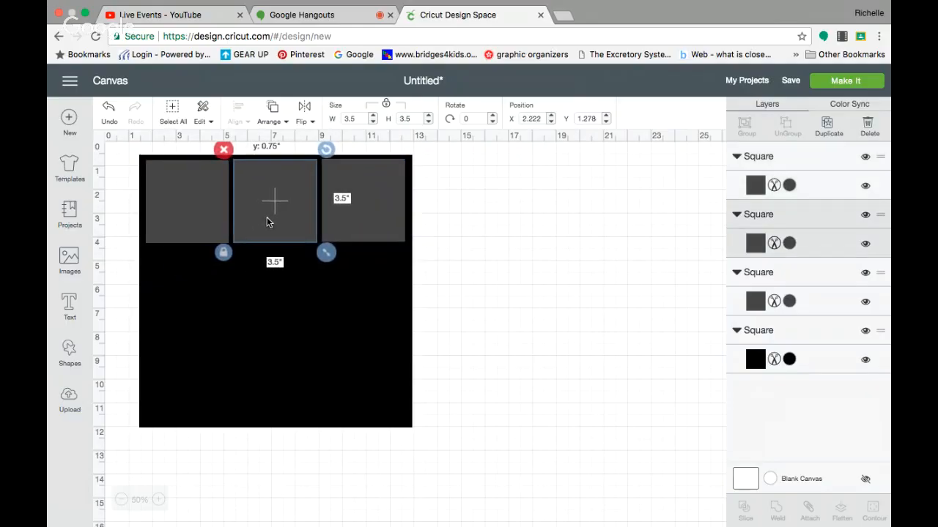
{"action": "left_click", "coordinate": [181, 213]}
{"action": "left_click_drag", "start_coordinate": [181, 214], "coordinate": [179, 214]}
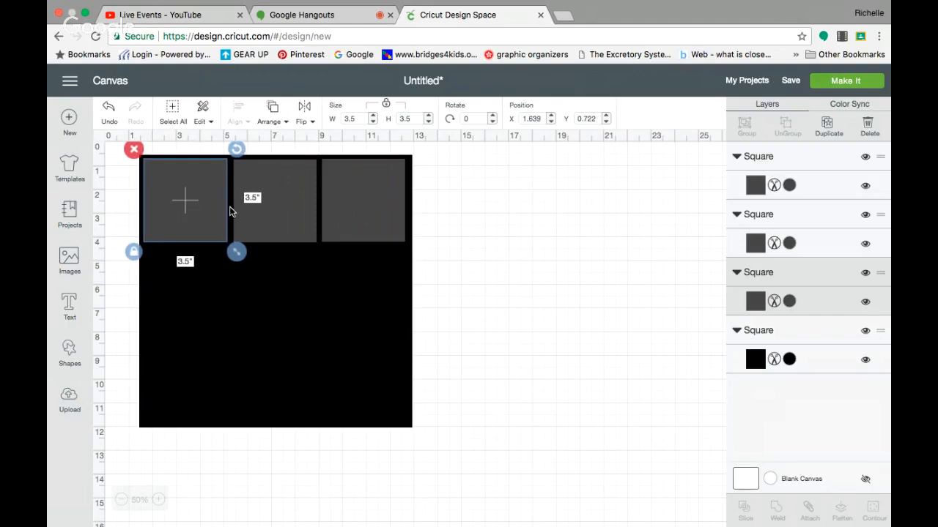
{"action": "left_click_drag", "start_coordinate": [285, 214], "coordinate": [285, 217]}
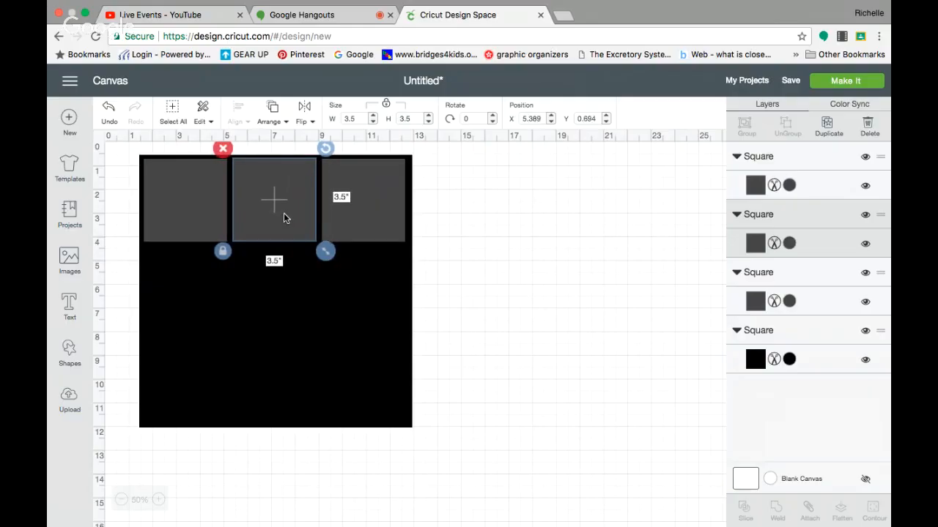
{"action": "left_click_drag", "start_coordinate": [371, 203], "coordinate": [371, 208]}
- Resize the first small square to 3.25 inches wide and nudge it within the black square's upper-left corner
{"action": "left_click", "coordinate": [189, 205]}
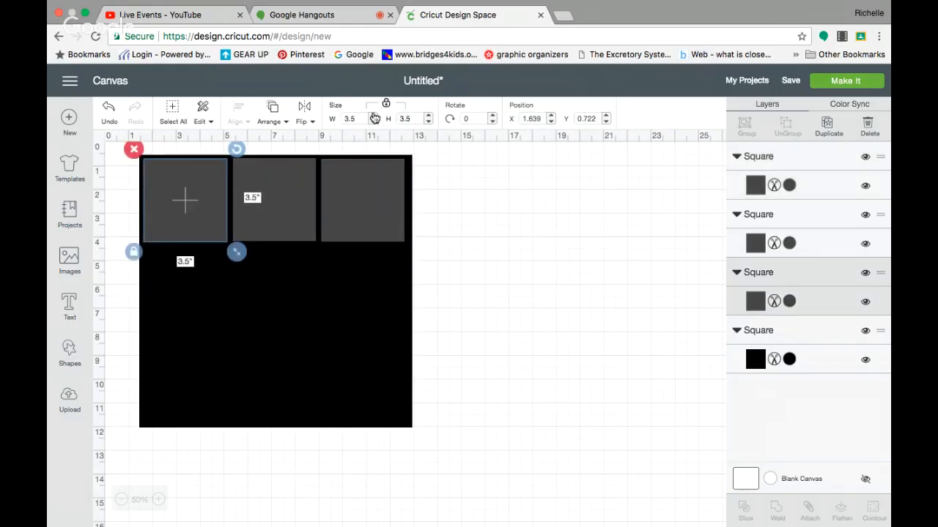
{"action": "left_click", "coordinate": [357, 119]}
{"action": "type", "text": "25"}
{"action": "key", "text": "Return"}
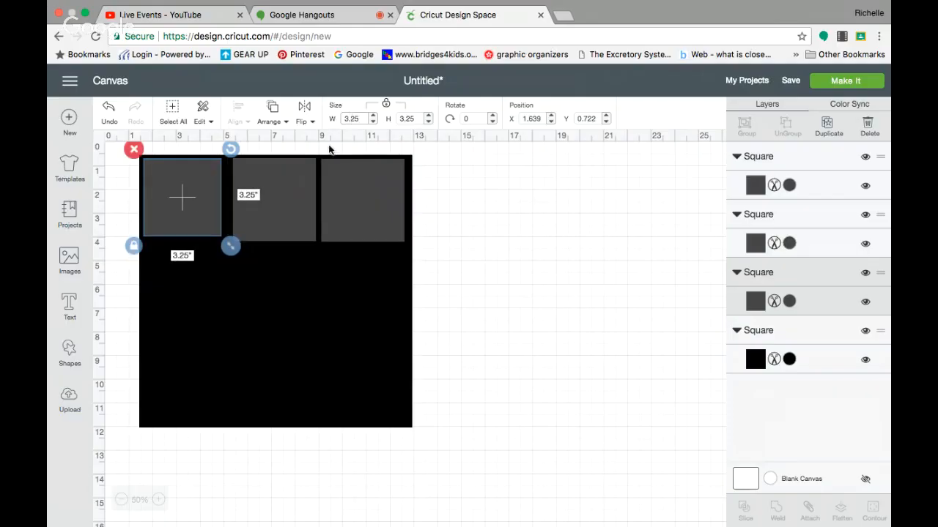
{"action": "left_click_drag", "start_coordinate": [160, 199], "coordinate": [162, 202]}
- Delete the two 3.5-inch squares in the middle and at the right end of the row
{"action": "left_click", "coordinate": [276, 198]}
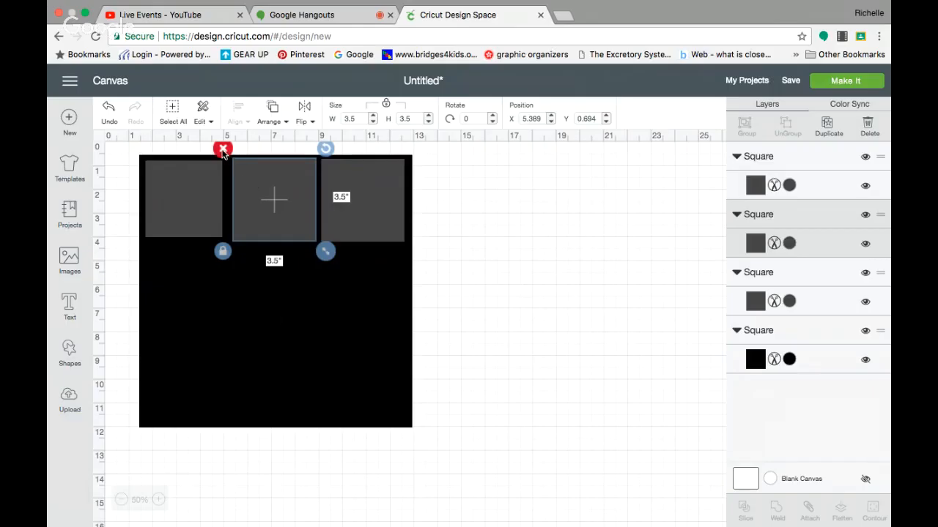
{"action": "left_click", "coordinate": [223, 151]}
{"action": "left_click", "coordinate": [348, 181]}
{"action": "left_click", "coordinate": [311, 150]}
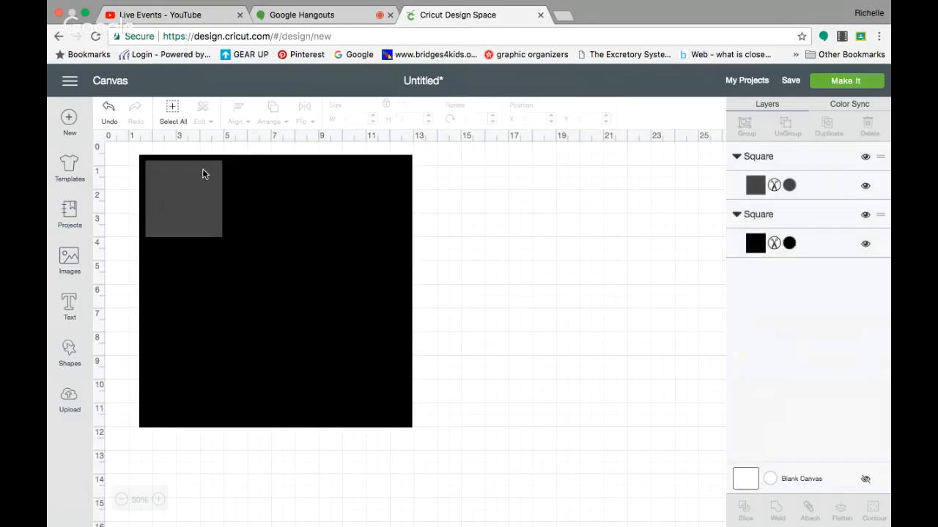
- Move the 3.25-inch square to about X 1.83, Y 0.89 and duplicate it twice
{"action": "left_click_drag", "start_coordinate": [178, 188], "coordinate": [189, 185]}
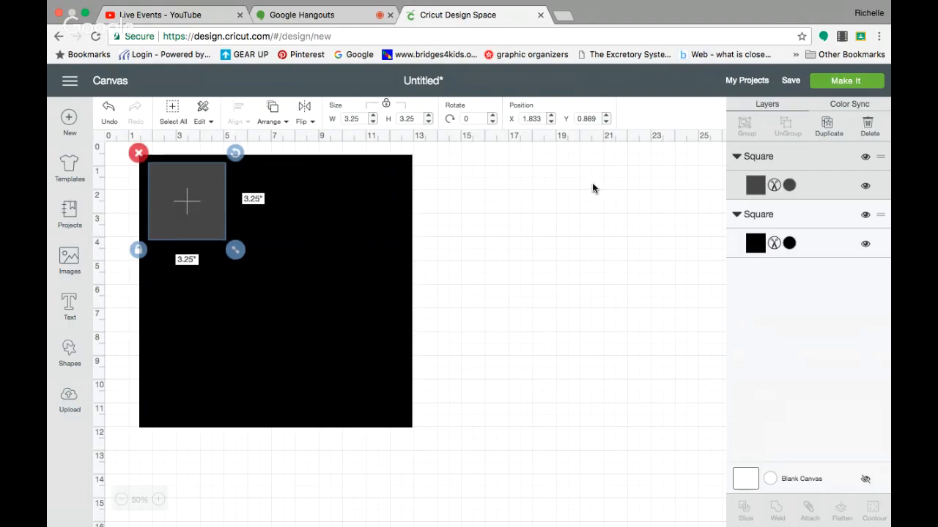
{"action": "left_click", "coordinate": [828, 122]}
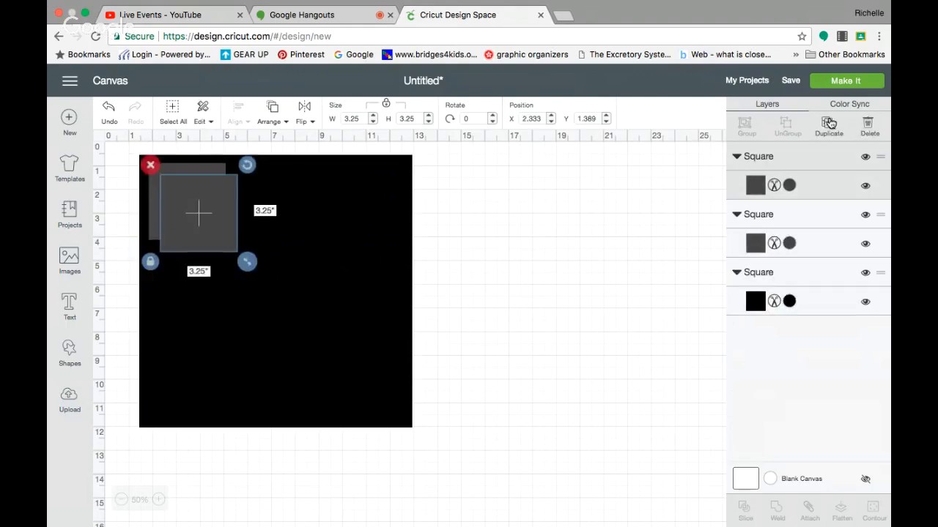
{"action": "left_click", "coordinate": [828, 122]}
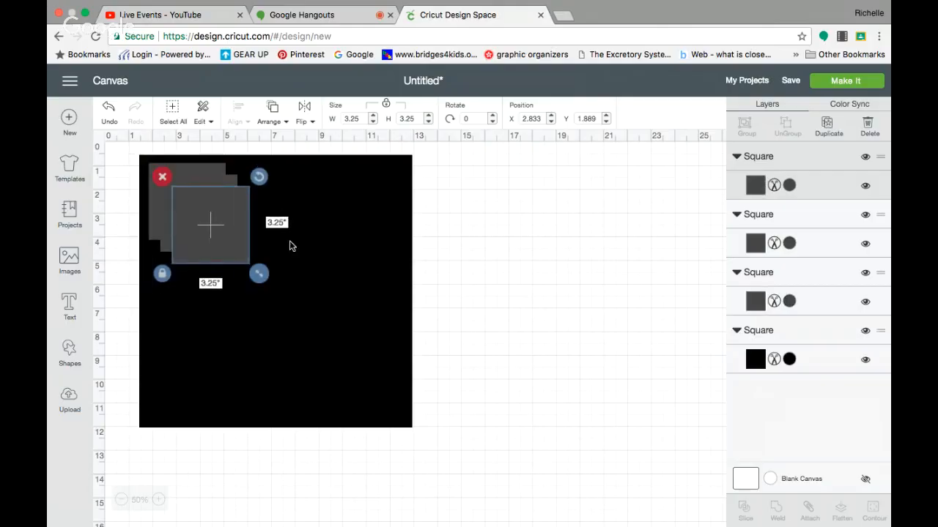
- Change the color of the two duplicated squares to white (#FFFFFF)
{"action": "left_click", "coordinate": [791, 184]}
{"action": "left_click", "coordinate": [591, 265]}
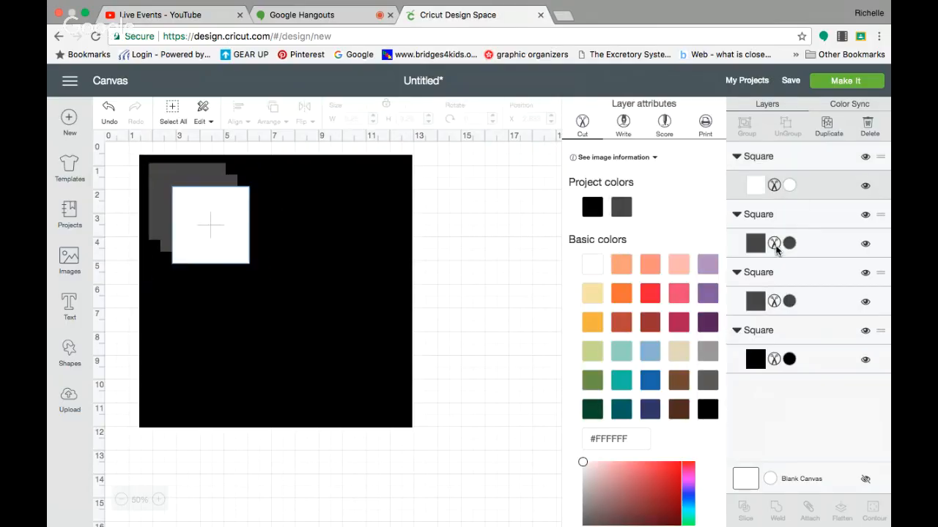
{"action": "left_click", "coordinate": [790, 242]}
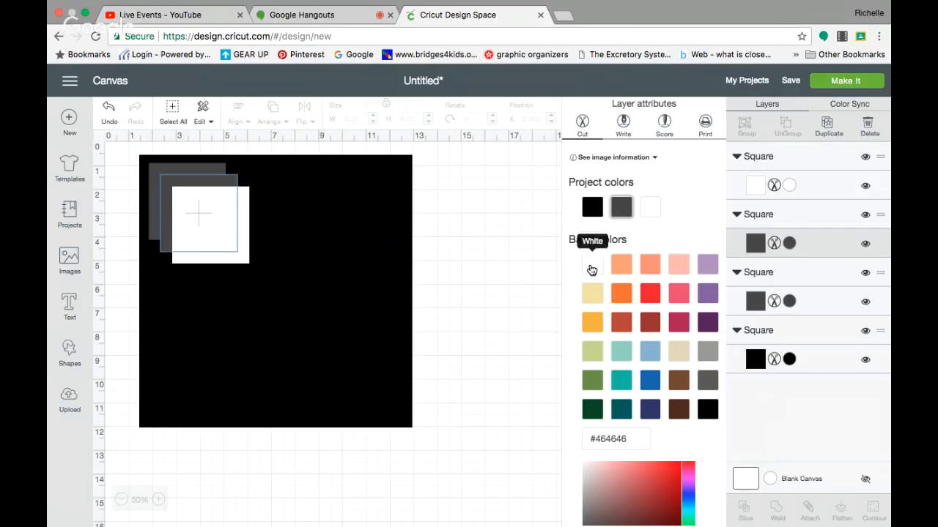
{"action": "left_click", "coordinate": [591, 268]}
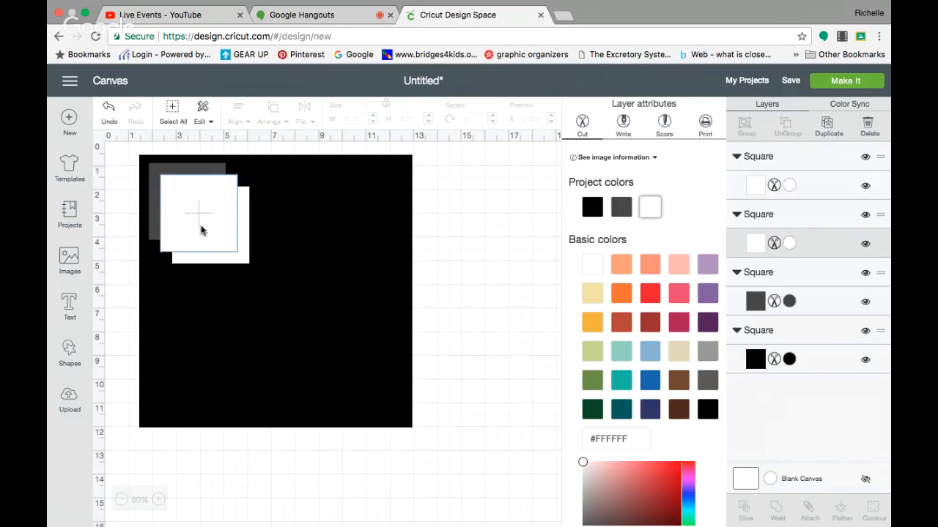
- Arrange the two white squares in a row beside the dark one, at about X 9.33 and X 5.53, and select the dark square
{"action": "left_click_drag", "start_coordinate": [201, 231], "coordinate": [355, 205]}
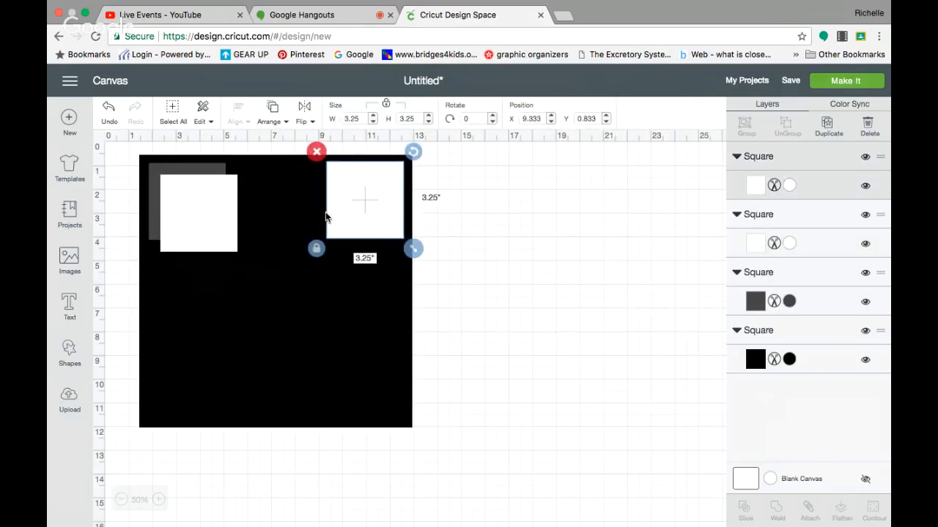
{"action": "left_click_drag", "start_coordinate": [193, 232], "coordinate": [268, 218]}
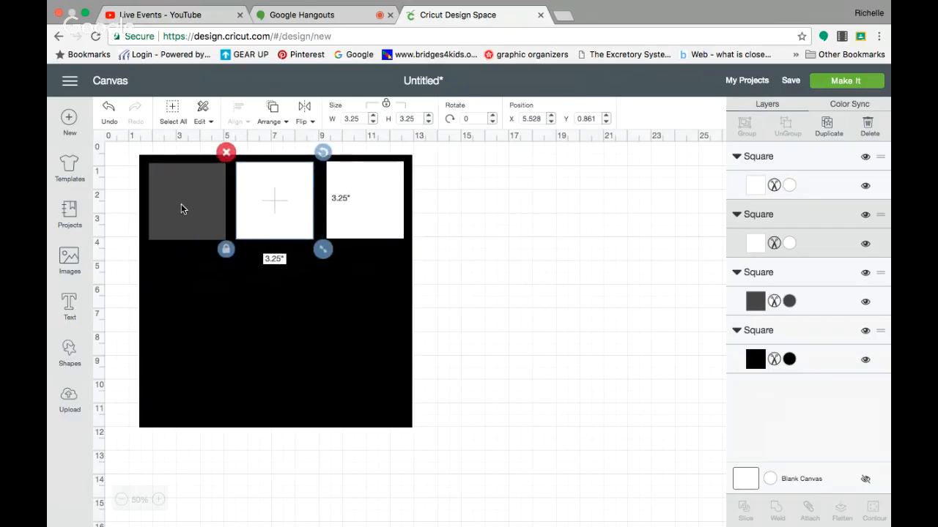
{"action": "left_click", "coordinate": [181, 208]}
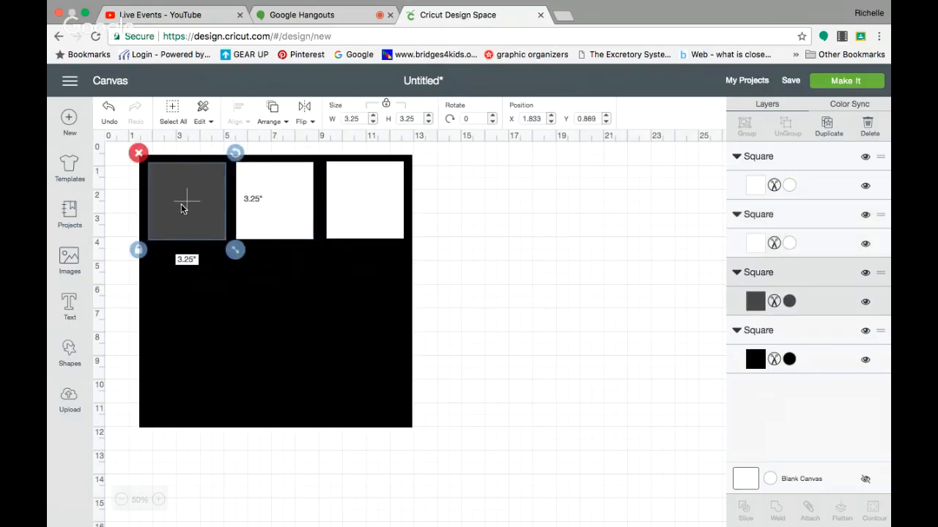
- Change the color of the remaining dark gray square to white (#FFFFFF)
{"action": "left_click", "coordinate": [790, 301]}
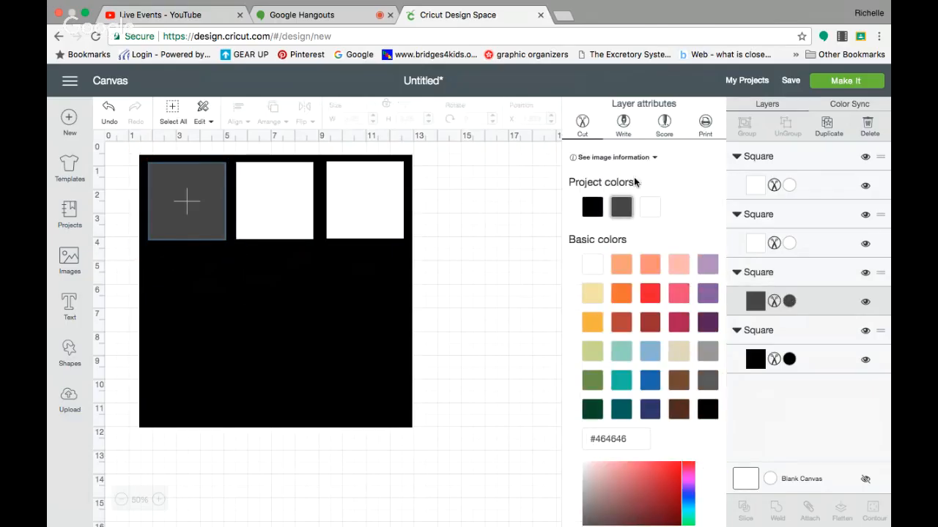
{"action": "left_click", "coordinate": [592, 264]}
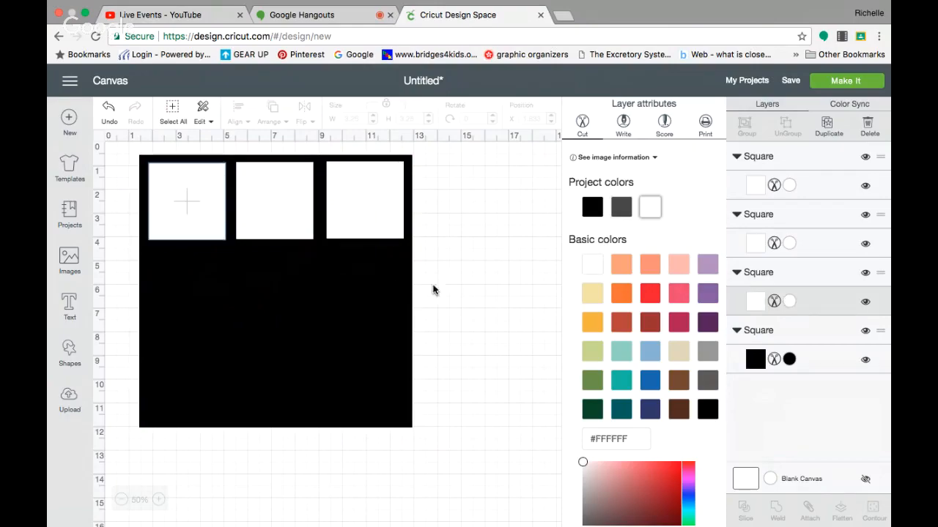
{"action": "left_click", "coordinate": [492, 287]}
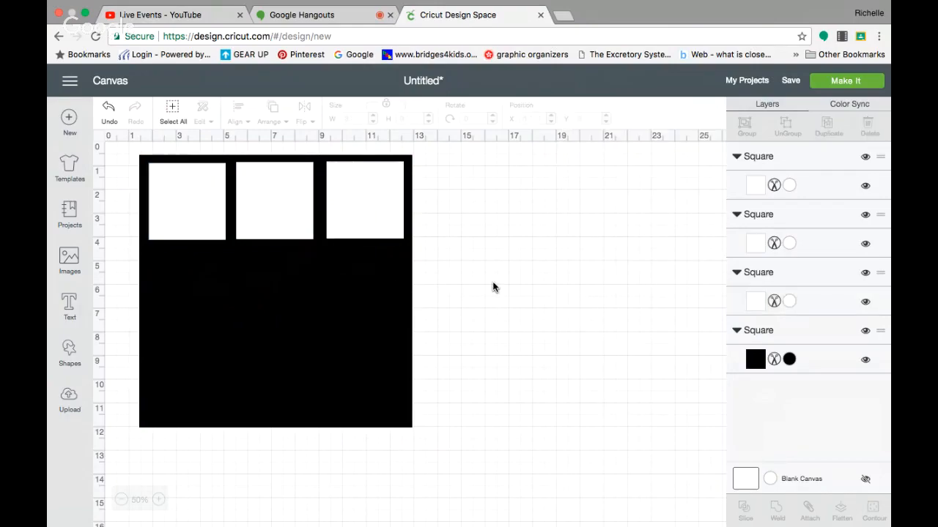
- Even out the row of white squares, placing them at about X 1.86, Y 0.86; X 5.58, Y 0.92; and X 9.22, Y 0.89
{"action": "left_click", "coordinate": [199, 215]}
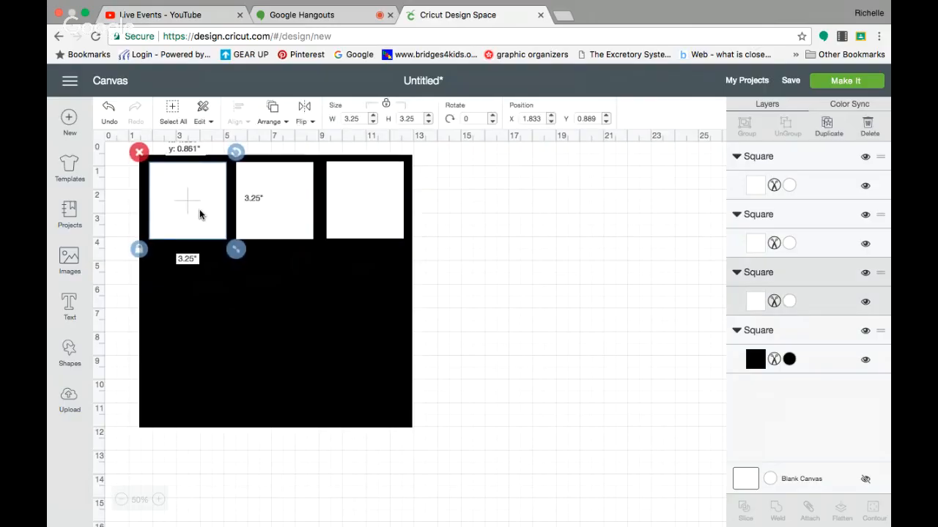
{"action": "left_click_drag", "start_coordinate": [199, 215], "coordinate": [198, 212]}
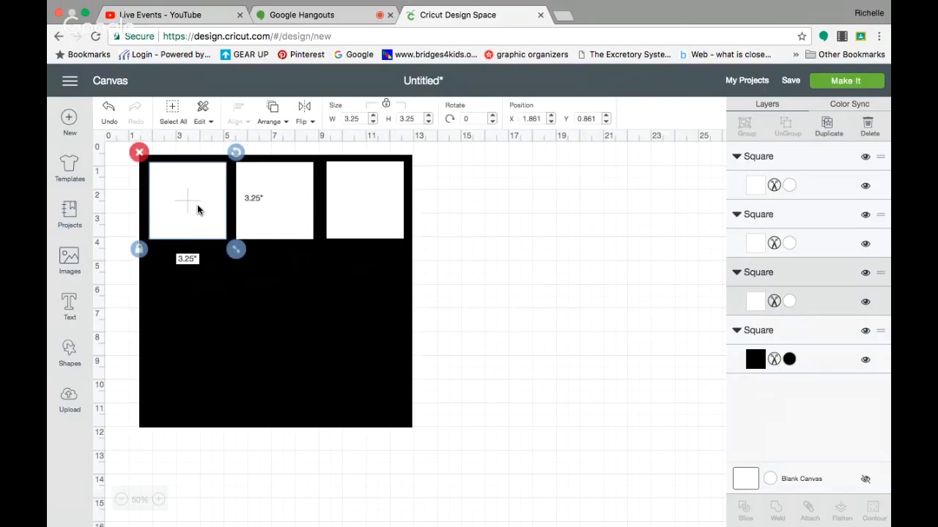
{"action": "left_click_drag", "start_coordinate": [287, 199], "coordinate": [288, 202]}
{"action": "left_click_drag", "start_coordinate": [349, 197], "coordinate": [348, 198]}
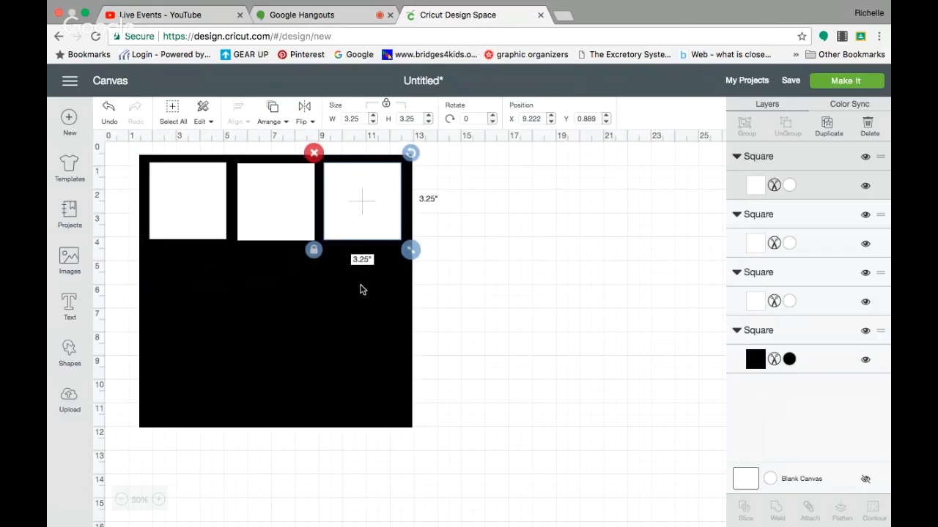
- Duplicate the middle white square twice and stack the copies beneath the first square, the lower one at about X 1.78, Y 8.36
{"action": "left_click_drag", "start_coordinate": [283, 213], "coordinate": [282, 217]}
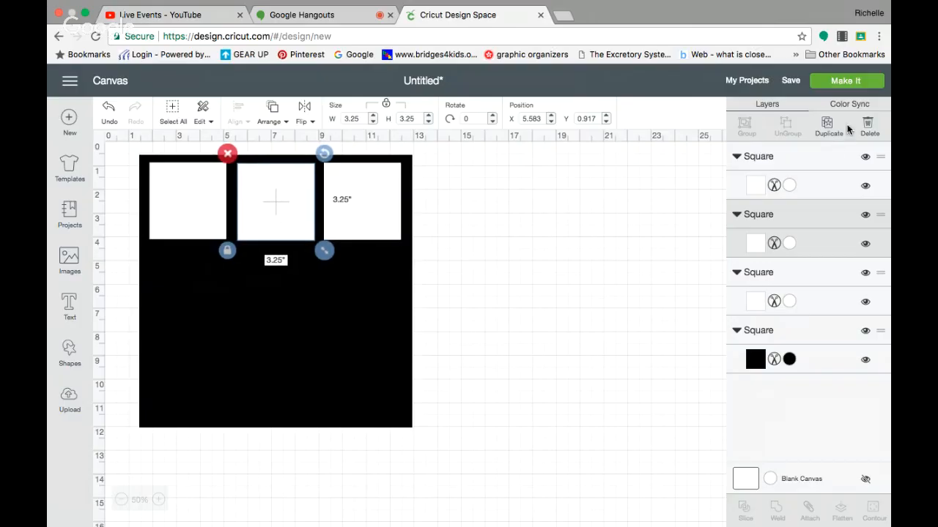
{"action": "left_click", "coordinate": [826, 128]}
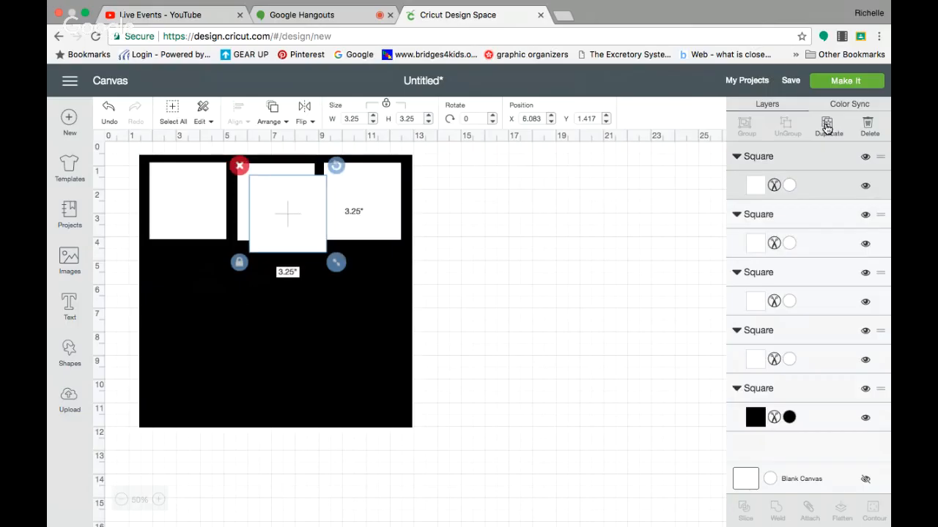
{"action": "left_click", "coordinate": [826, 128]}
{"action": "left_click_drag", "start_coordinate": [304, 242], "coordinate": [190, 301]}
{"action": "left_click_drag", "start_coordinate": [288, 213], "coordinate": [186, 382]}
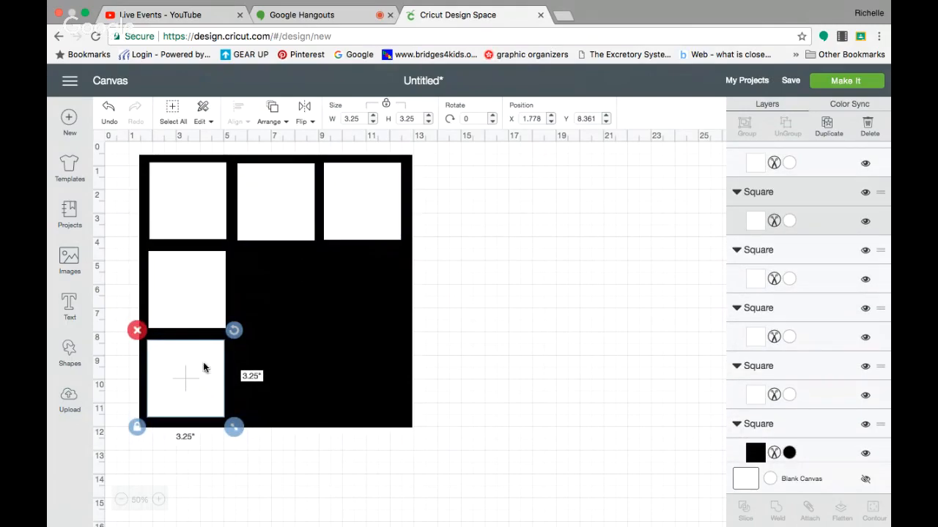
- Duplicate the lowest white square twice and place the copies in the middle column, at about X 5.56, Y 4.58 and X 5.5, Y 8.36
{"action": "left_click", "coordinate": [827, 125]}
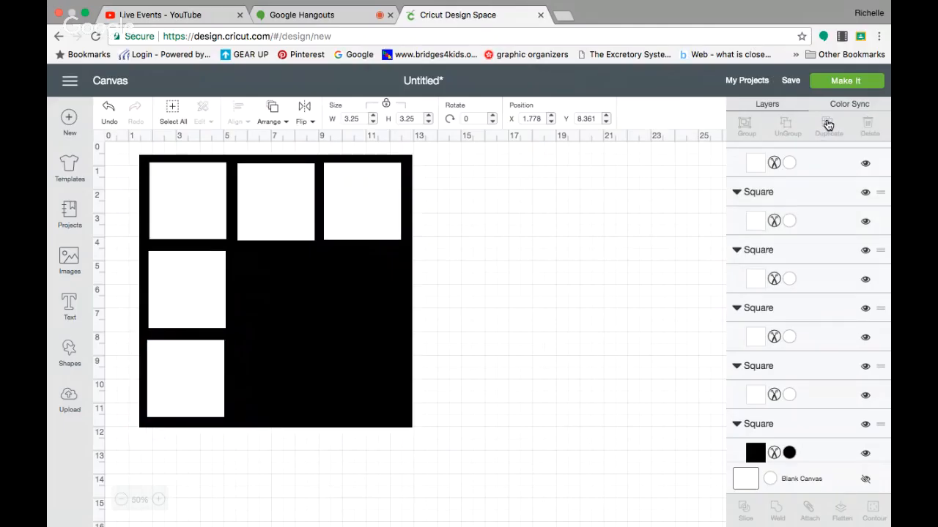
{"action": "left_click_drag", "start_coordinate": [212, 407], "coordinate": [278, 289]}
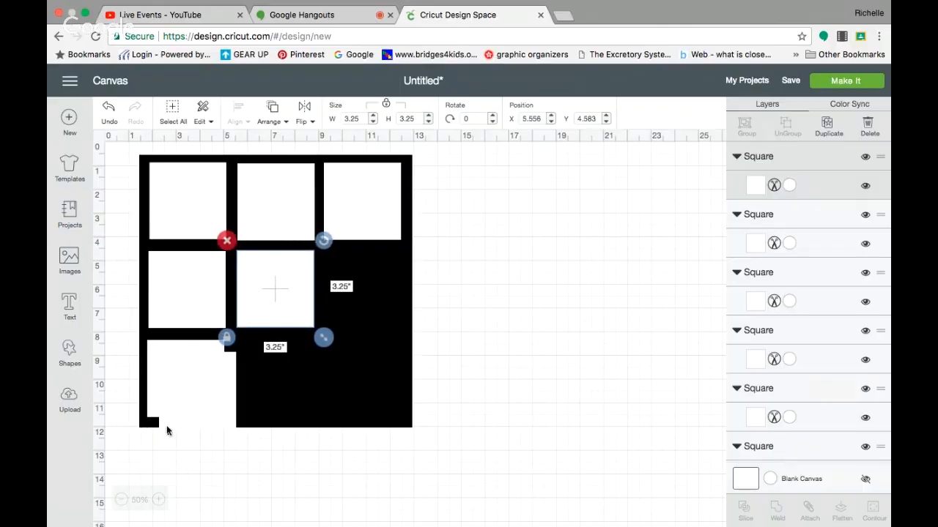
{"action": "left_click_drag", "start_coordinate": [182, 425], "coordinate": [267, 410]}
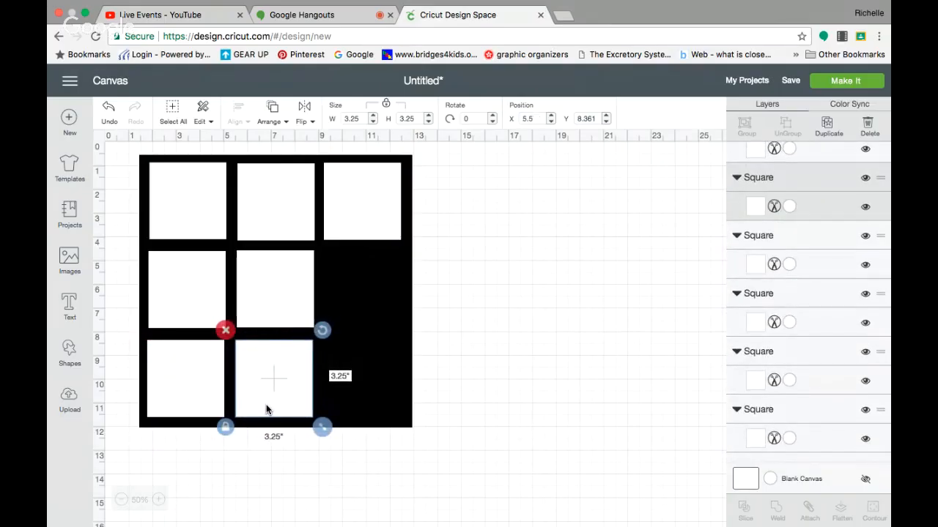
- Duplicate the middle column's lowest square twice and fill the third column, at about X 9.25, Y 4.61 and X 9.19, Y 8.31
{"action": "left_click", "coordinate": [829, 126]}
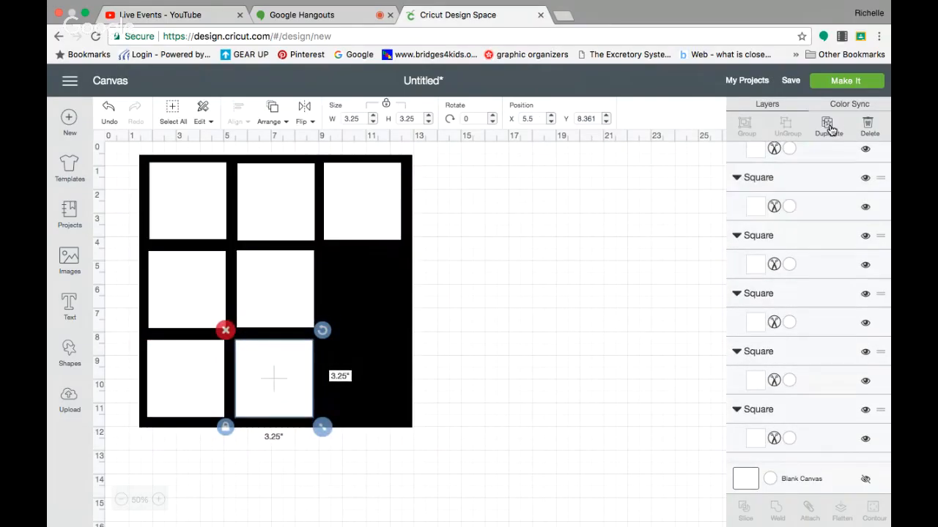
{"action": "left_click_drag", "start_coordinate": [309, 403], "coordinate": [374, 290]}
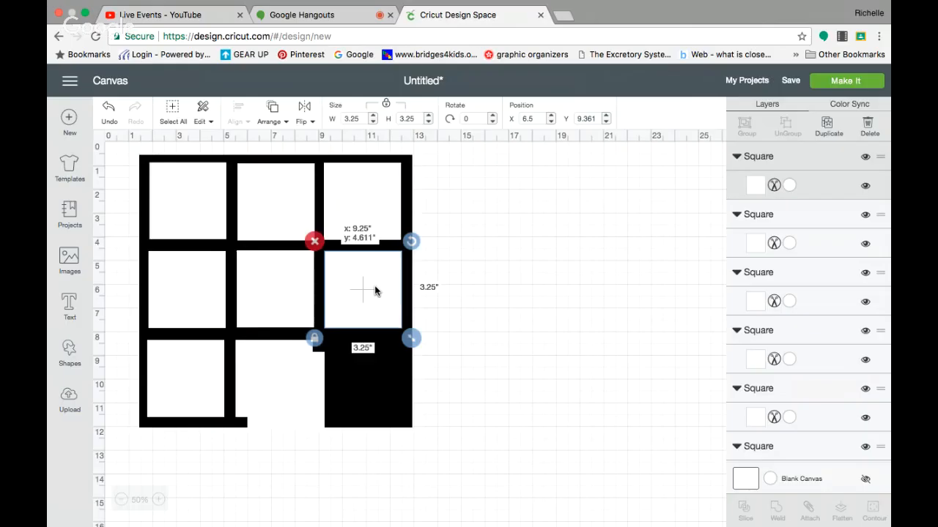
{"action": "left_click_drag", "start_coordinate": [374, 291], "coordinate": [374, 291]}
{"action": "left_click", "coordinate": [272, 406]}
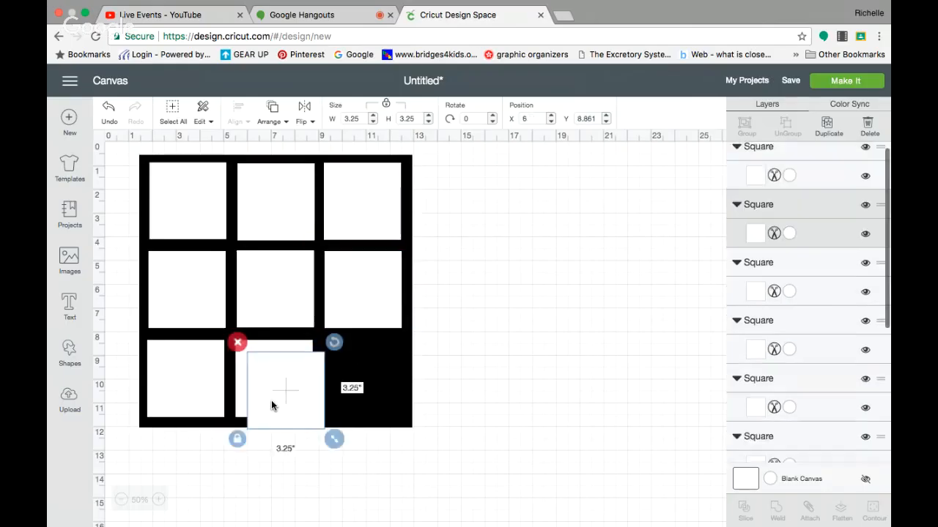
{"action": "left_click_drag", "start_coordinate": [271, 406], "coordinate": [348, 392]}
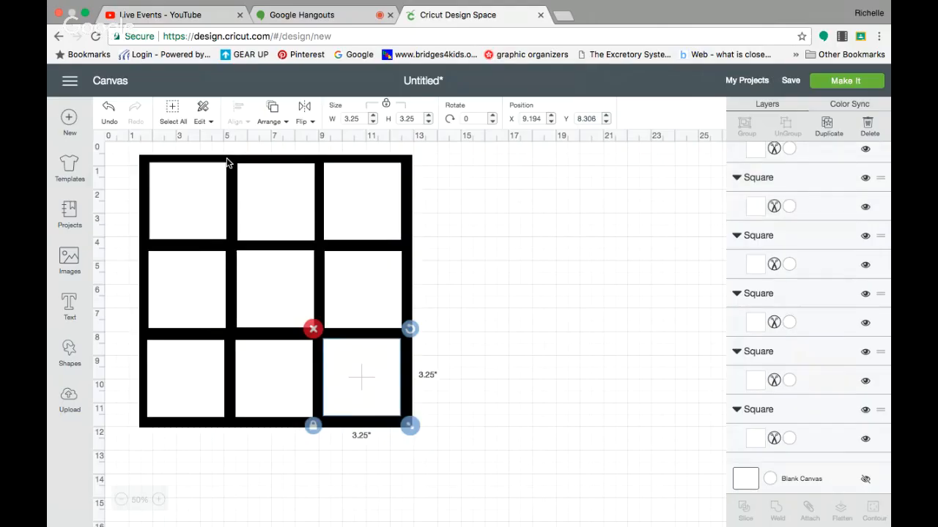
- Move the black square clear of the white ones to about X 14.83, Y 0.86, and set the canvas color to Honeysuckle (#F3E39C)
{"action": "left_click_drag", "start_coordinate": [226, 163], "coordinate": [544, 170]}
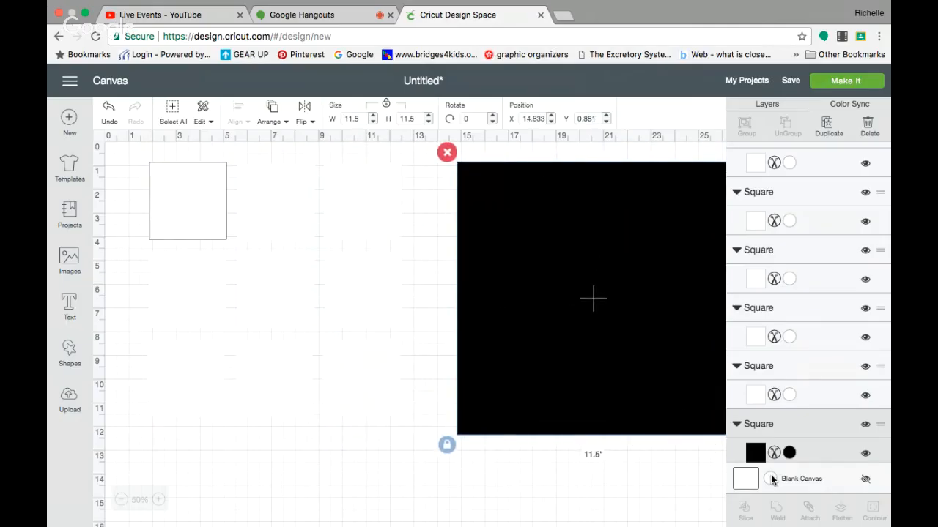
{"action": "left_click", "coordinate": [769, 478]}
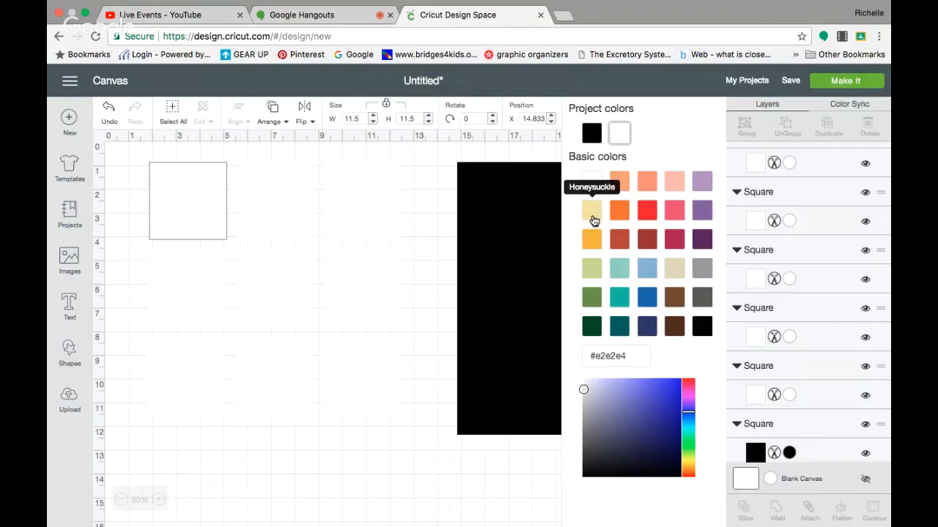
{"action": "left_click", "coordinate": [592, 212]}
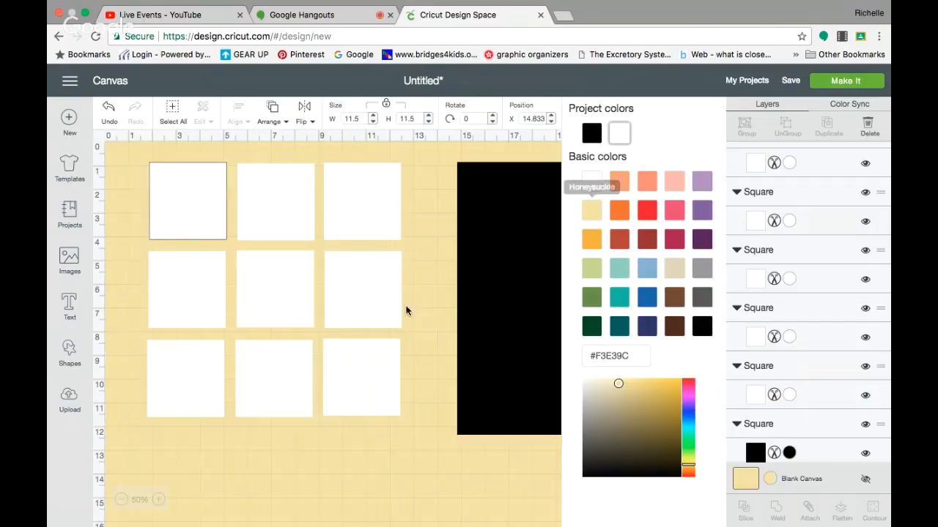
{"action": "left_click", "coordinate": [405, 476]}
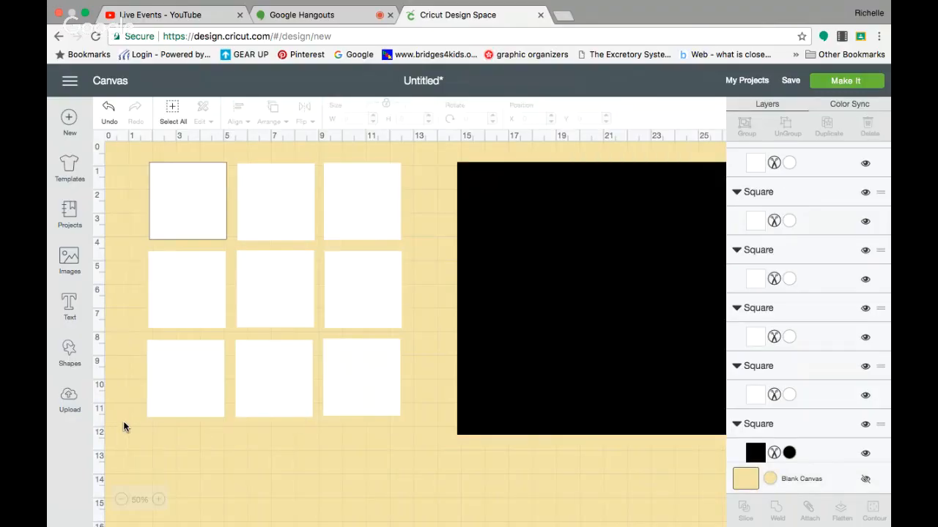
- Weld the nine white squares, move the black square to about X 16.97, Y 0.67, and select the welded shape
{"action": "left_click_drag", "start_coordinate": [127, 419], "coordinate": [412, 151]}
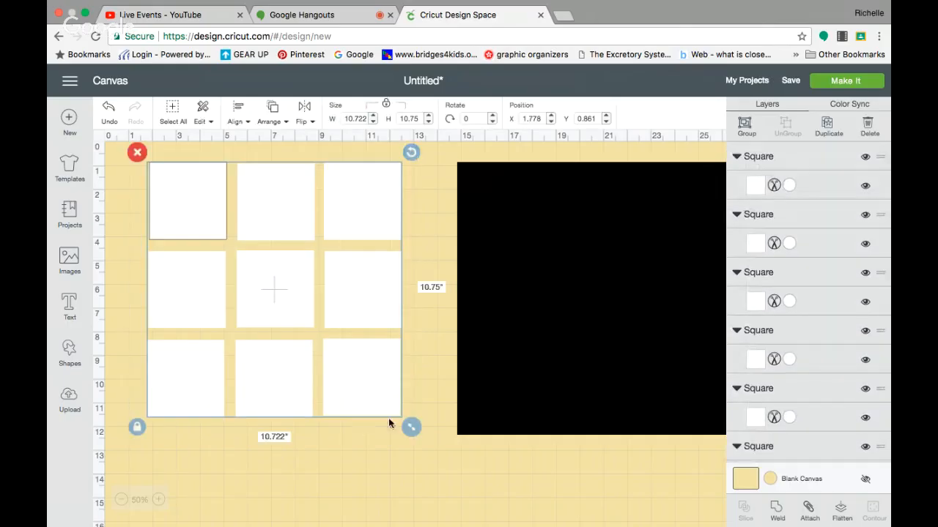
{"action": "left_click", "coordinate": [777, 509]}
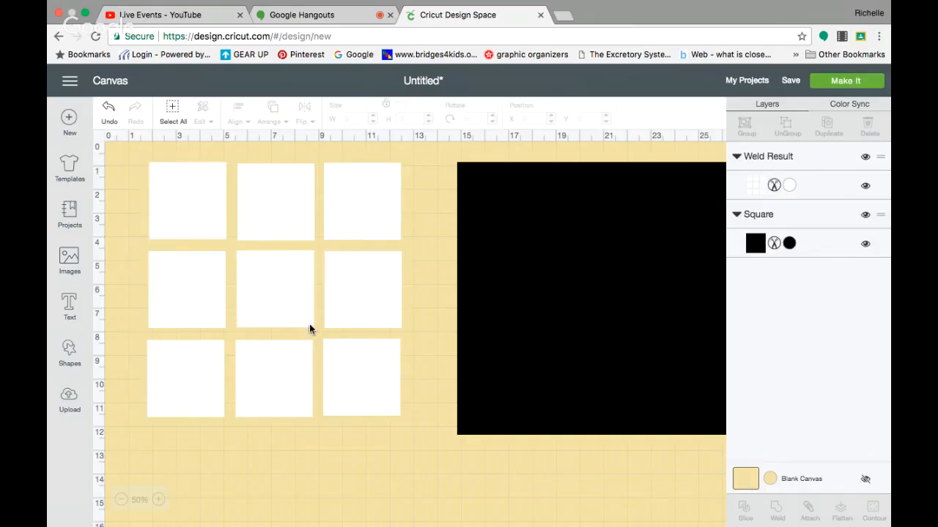
{"action": "left_click_drag", "start_coordinate": [548, 310], "coordinate": [597, 307]}
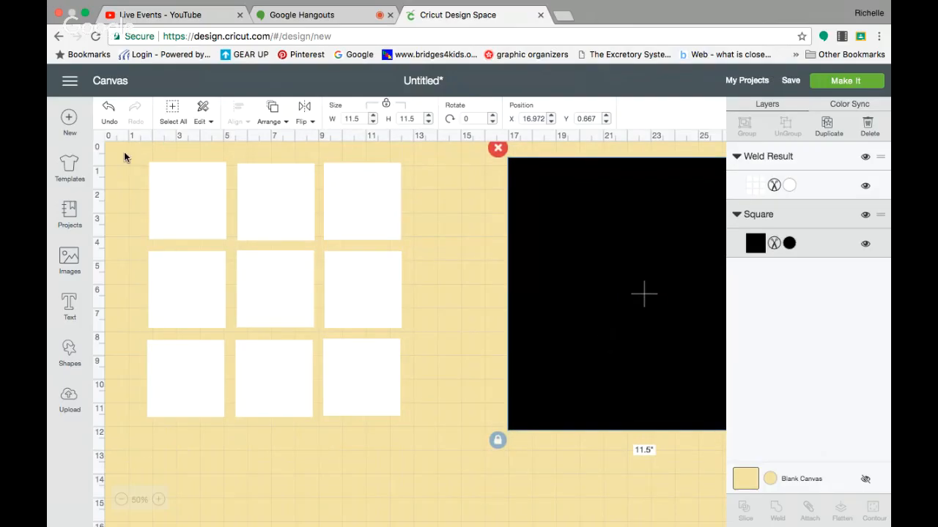
{"action": "left_click_drag", "start_coordinate": [127, 150], "coordinate": [410, 428]}
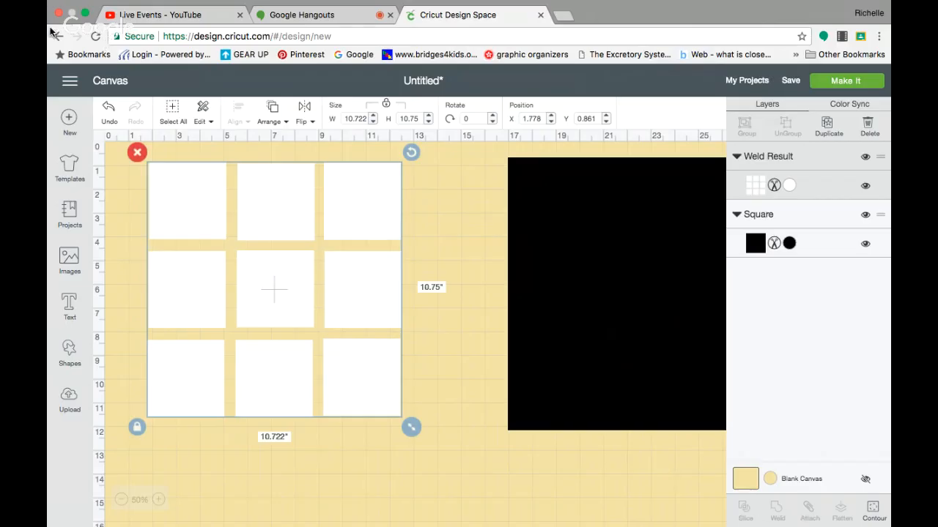
- Undo the weld of the white squares and both moves of the black square
{"action": "left_click", "coordinate": [109, 109]}
{"action": "left_click", "coordinate": [109, 109]}
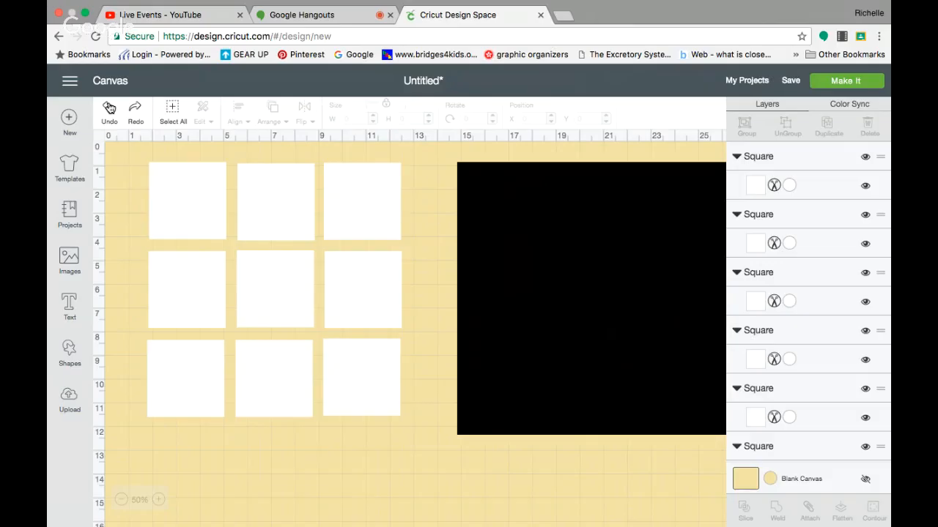
{"action": "left_click", "coordinate": [108, 109]}
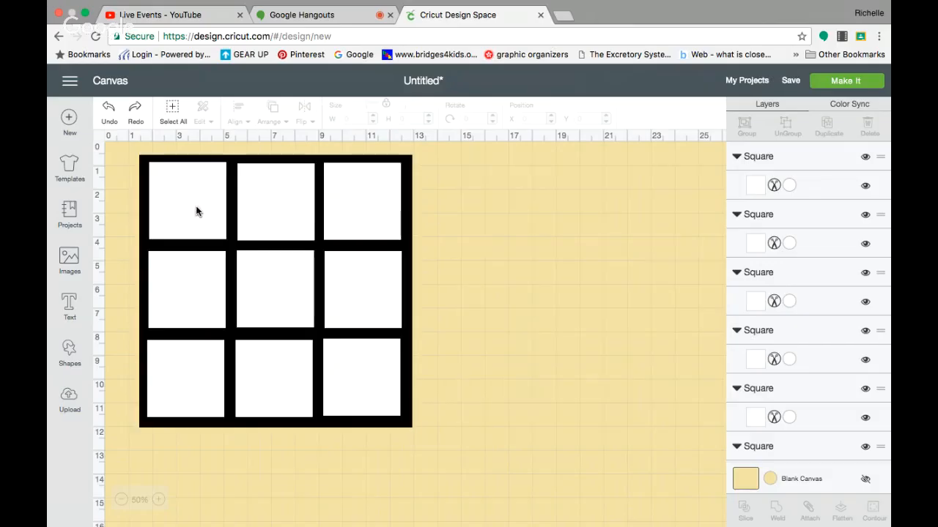
- Move the black square aside to about X 14.83, Y 0.47, and weld the nine white squares into one shape
{"action": "left_click", "coordinate": [215, 160]}
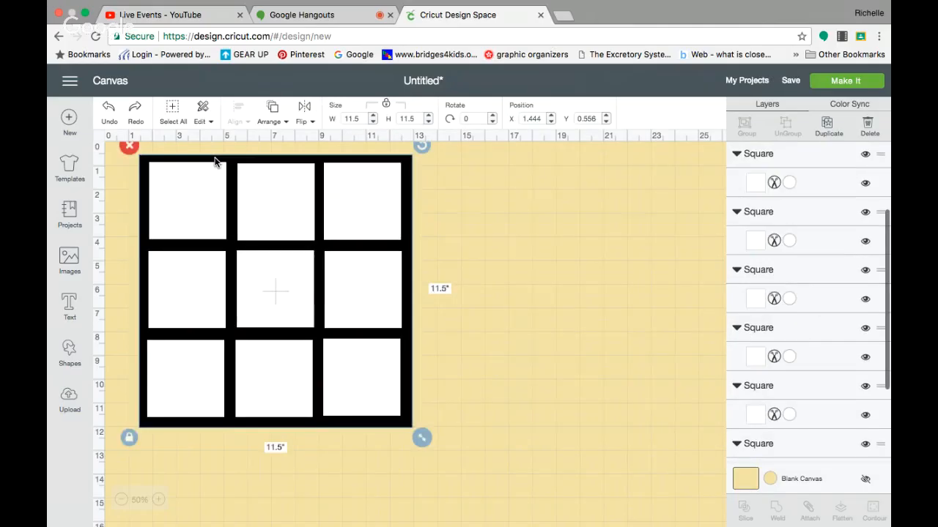
{"action": "left_click_drag", "start_coordinate": [215, 161], "coordinate": [506, 180]}
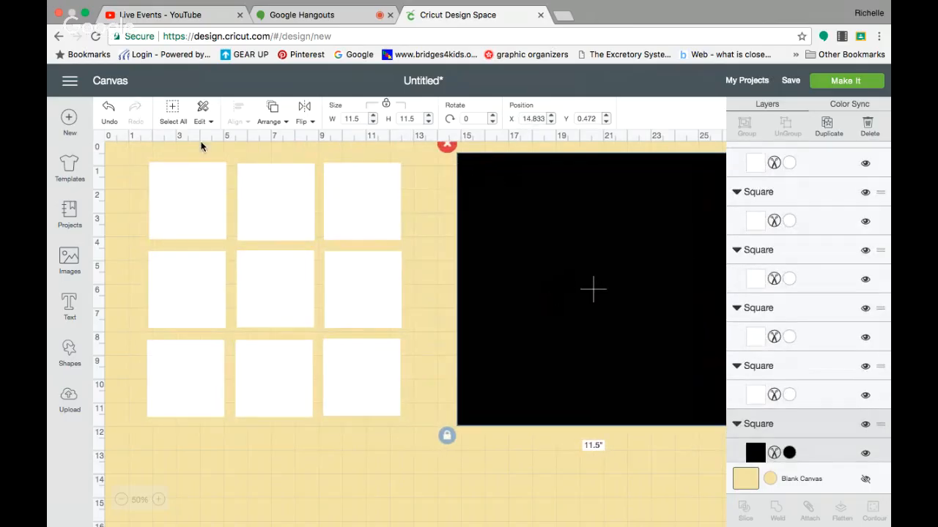
{"action": "left_click", "coordinate": [181, 156]}
{"action": "left_click_drag", "start_coordinate": [134, 156], "coordinate": [406, 428]}
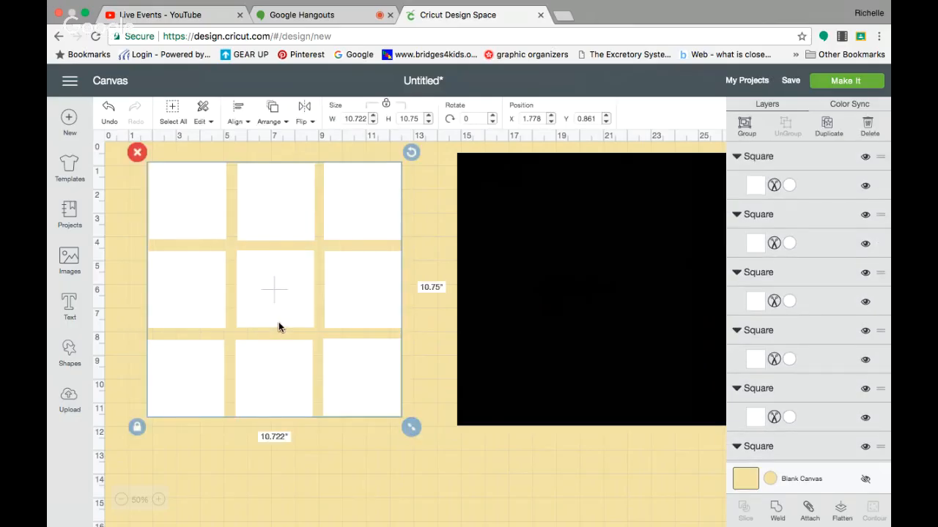
{"action": "left_click", "coordinate": [778, 512]}
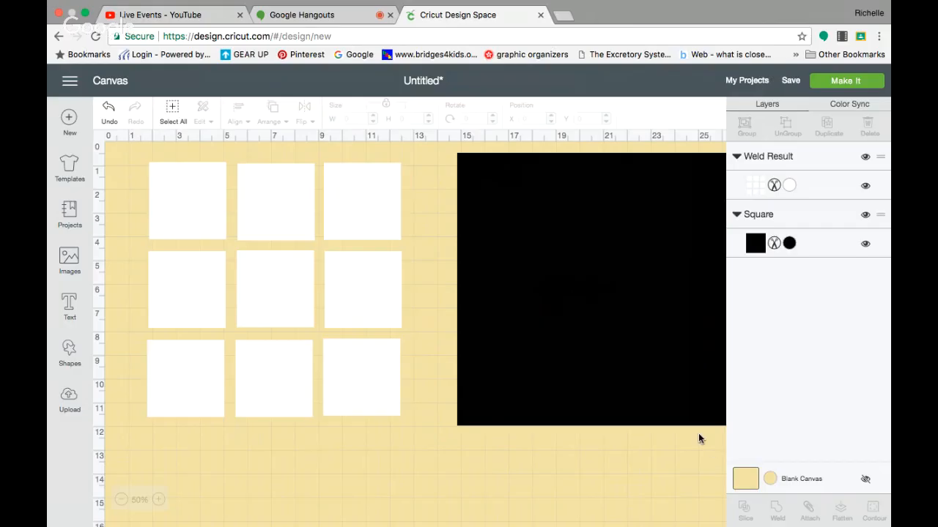
- Move the black square back behind the welded grid, at about X 1.42, Y 0.5, and slice the two shapes
{"action": "left_click_drag", "start_coordinate": [608, 355], "coordinate": [289, 350]}
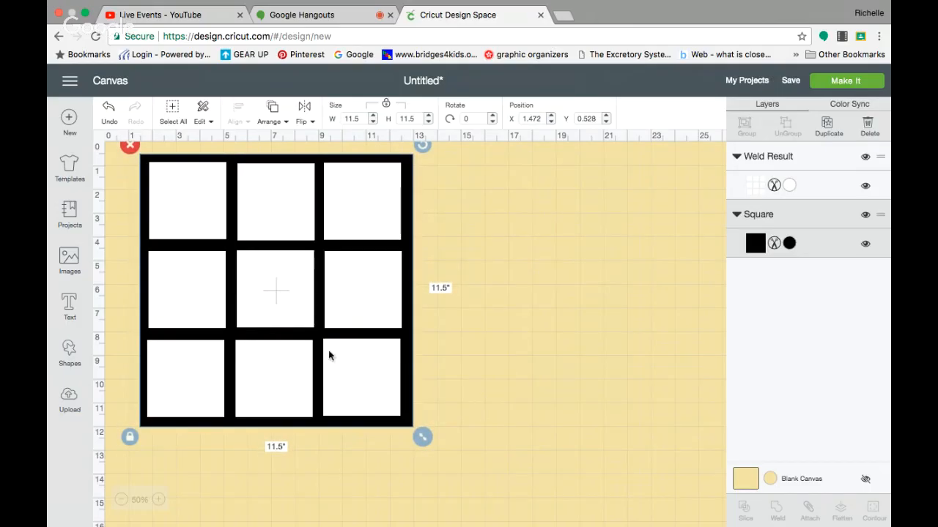
{"action": "left_click_drag", "start_coordinate": [412, 357], "coordinate": [409, 356]}
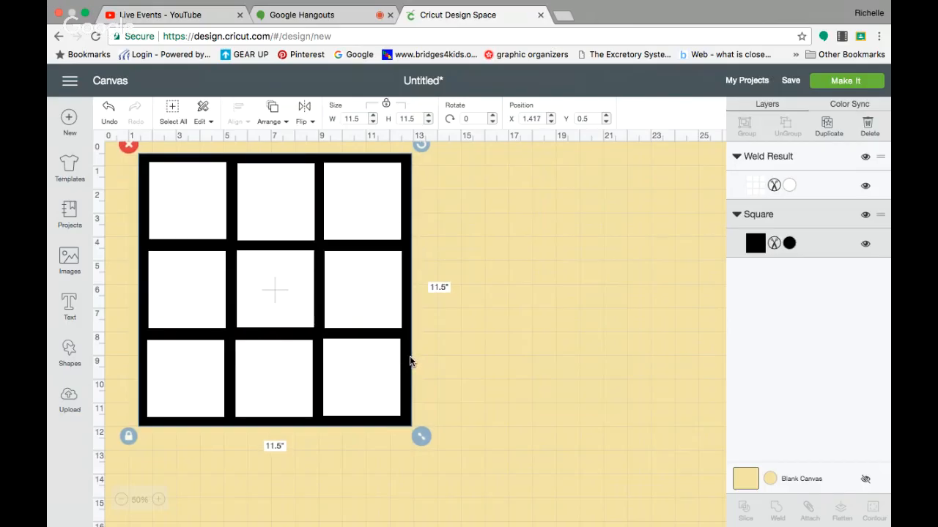
{"action": "left_click", "coordinate": [235, 501]}
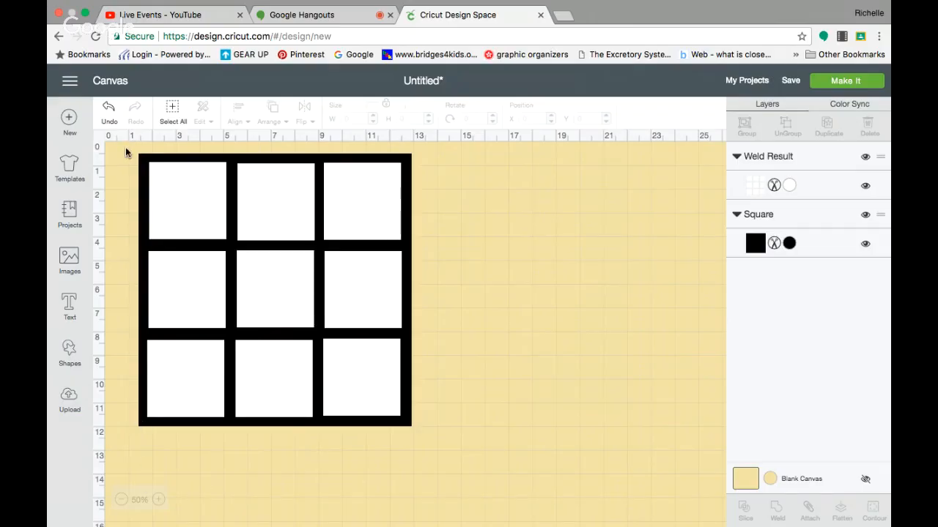
{"action": "left_click_drag", "start_coordinate": [132, 149], "coordinate": [421, 442]}
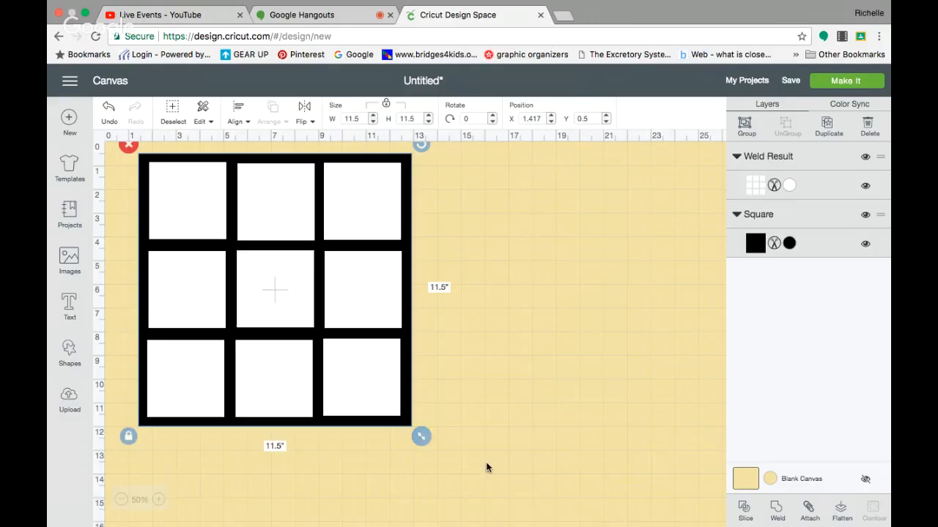
{"action": "left_click", "coordinate": [745, 512]}
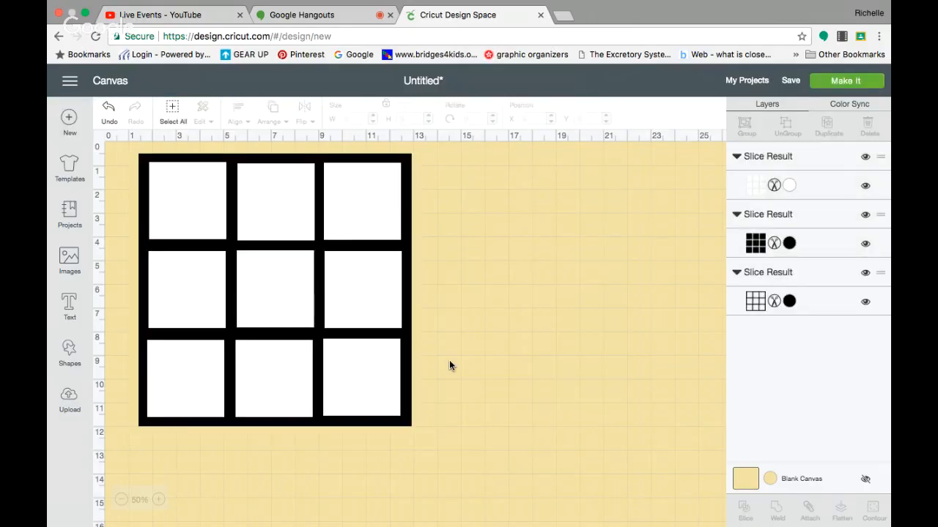
- Separate the slice results by moving the white squares to about X 16.61, Y 10.31, the black squares to X 15.97, Y 4.33, and the frame to X 1.28, Y 0.83
{"action": "left_click", "coordinate": [376, 335]}
{"action": "left_click_drag", "start_coordinate": [371, 334], "coordinate": [642, 357]}
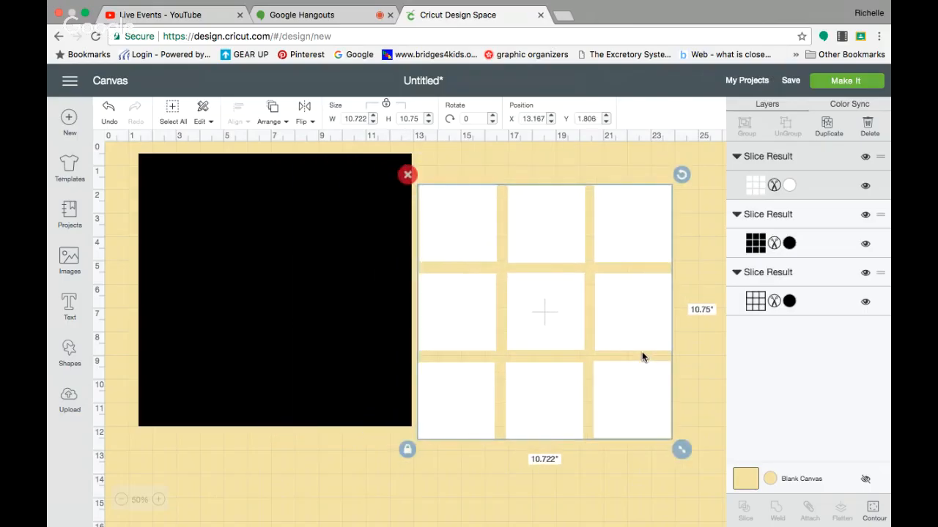
{"action": "left_click_drag", "start_coordinate": [535, 323], "coordinate": [623, 526]}
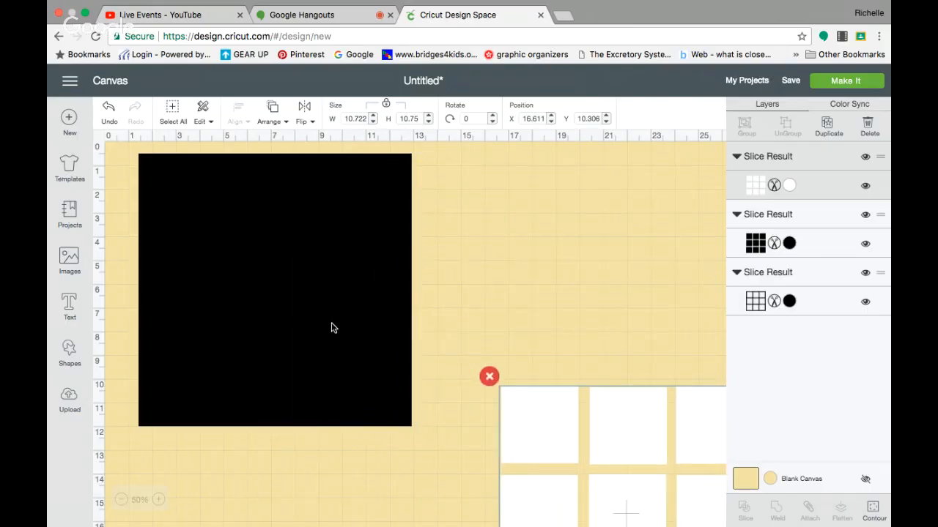
{"action": "left_click_drag", "start_coordinate": [306, 308], "coordinate": [594, 365]}
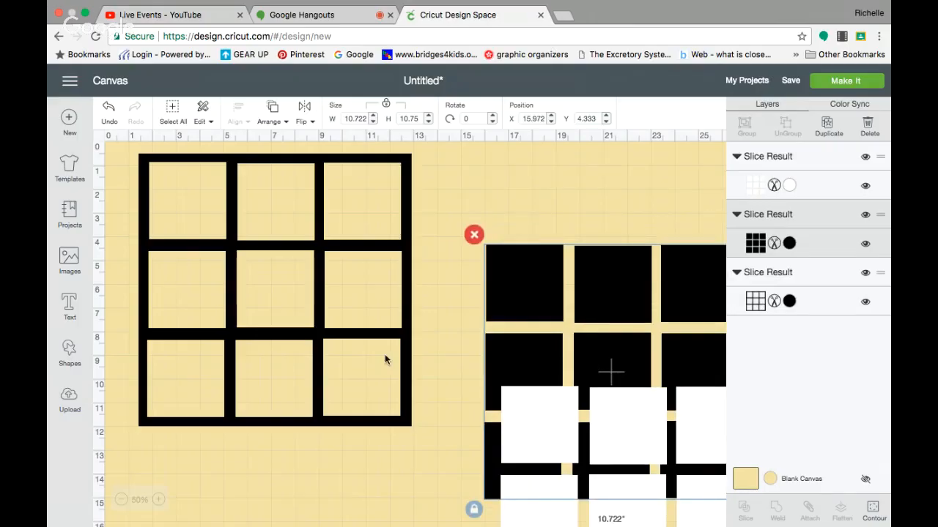
{"action": "mouse_move", "coordinate": [207, 249]}
{"action": "left_mouse_down"}
{"action": "mouse_move", "coordinate": [207, 266]}
{"action": "mouse_move", "coordinate": [205, 253]}
{"action": "left_mouse_up"}
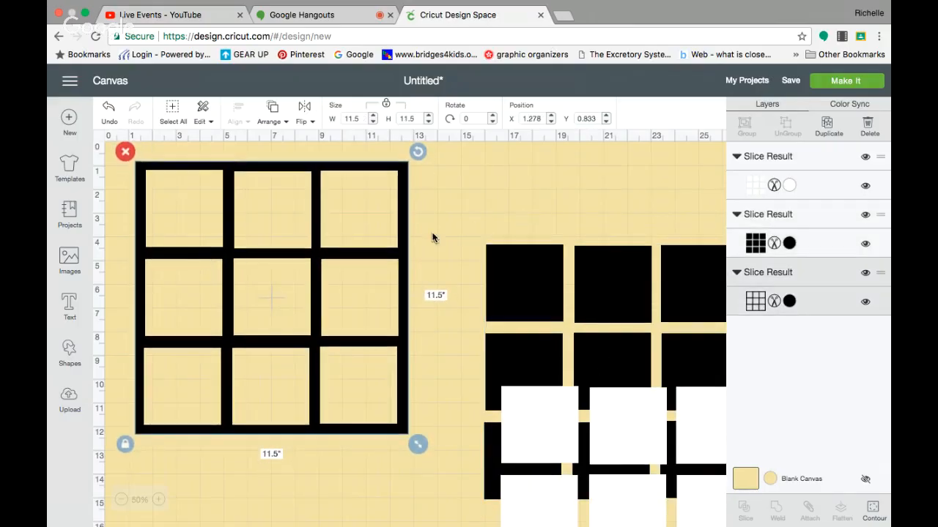
- Delete the leftover black and white squares, and move the grid frame to about X 1.19, Y 0.72
{"action": "left_click", "coordinate": [489, 249]}
{"action": "left_click", "coordinate": [474, 235]}
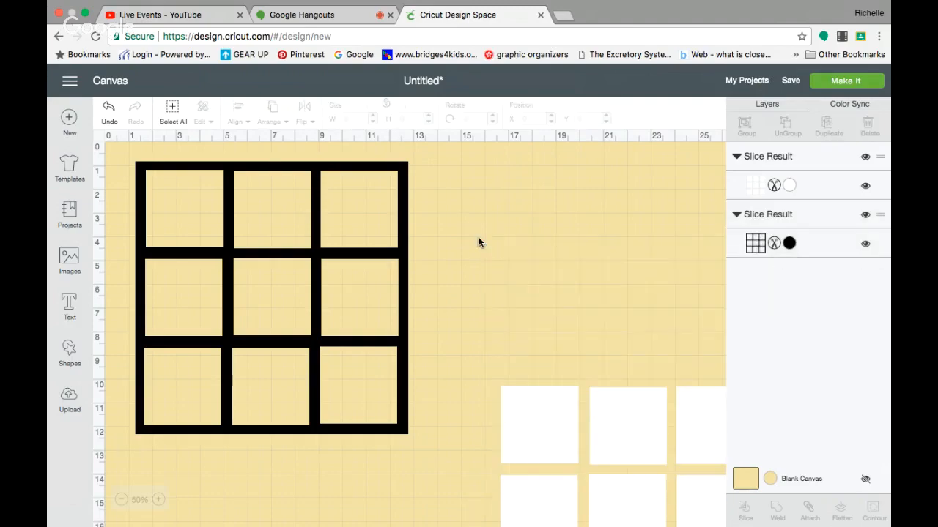
{"action": "left_click", "coordinate": [543, 435]}
{"action": "left_click", "coordinate": [489, 376]}
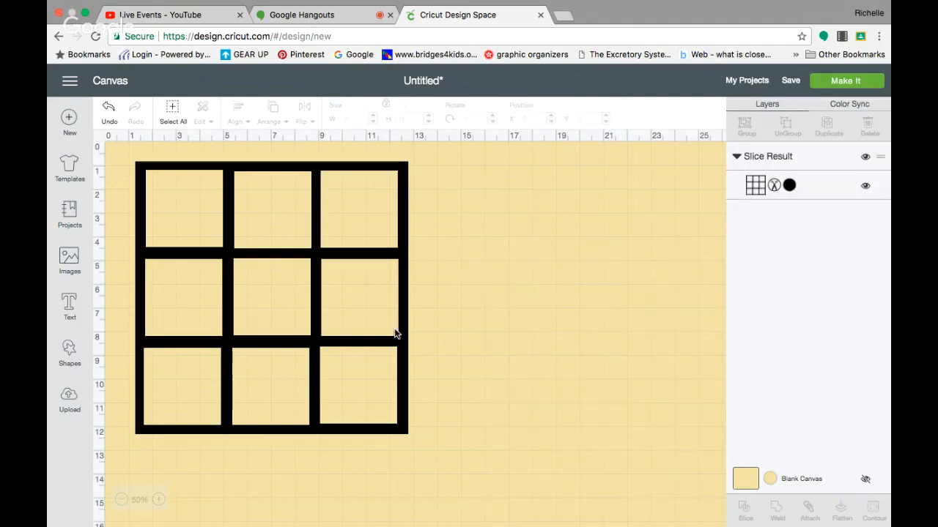
{"action": "mouse_move", "coordinate": [376, 340]}
{"action": "left_mouse_down"}
{"action": "mouse_move", "coordinate": [398, 342]}
{"action": "mouse_move", "coordinate": [374, 342]}
{"action": "left_mouse_up"}
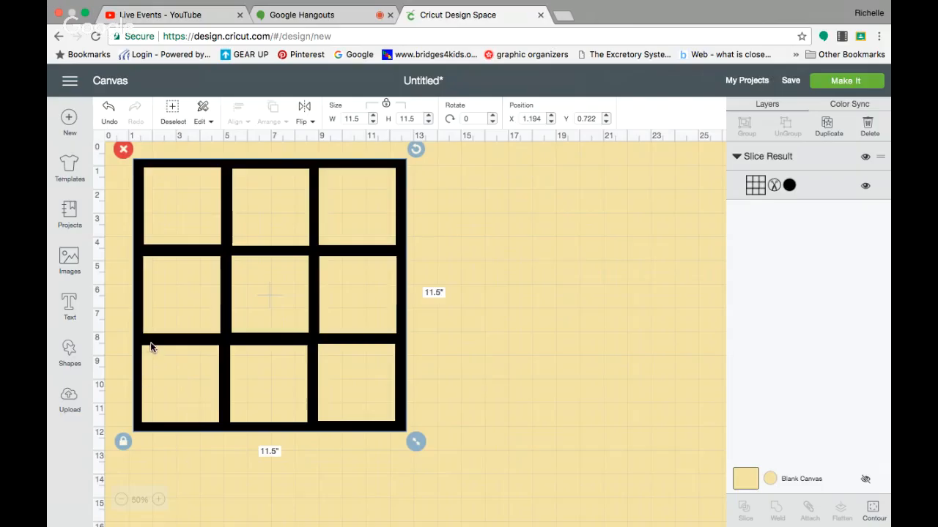
- Search the image library for "disney" and browse the images
{"action": "left_click", "coordinate": [69, 254]}
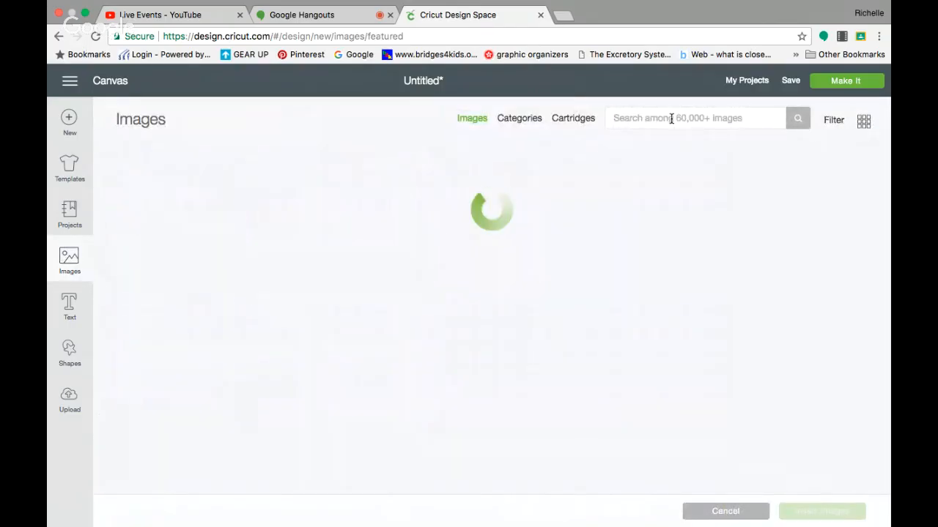
{"action": "left_click", "coordinate": [616, 117]}
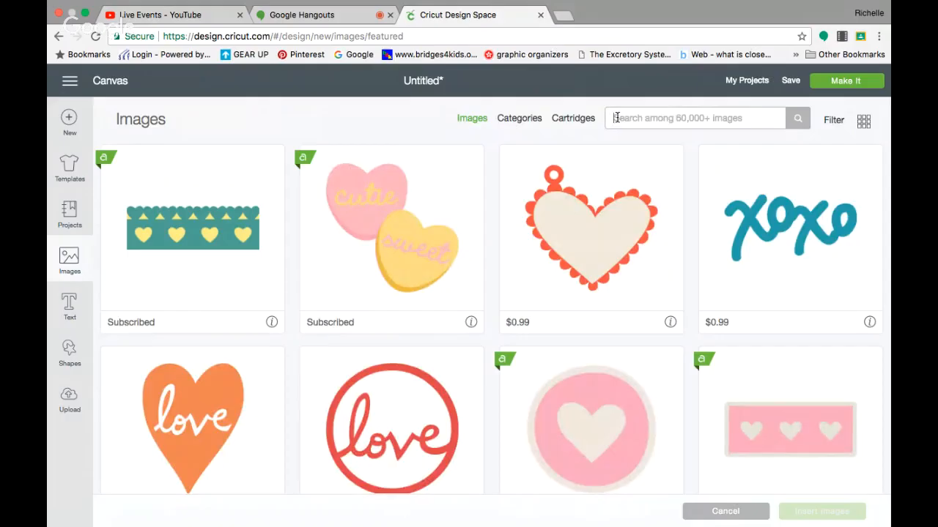
{"action": "type", "text": "disney"}
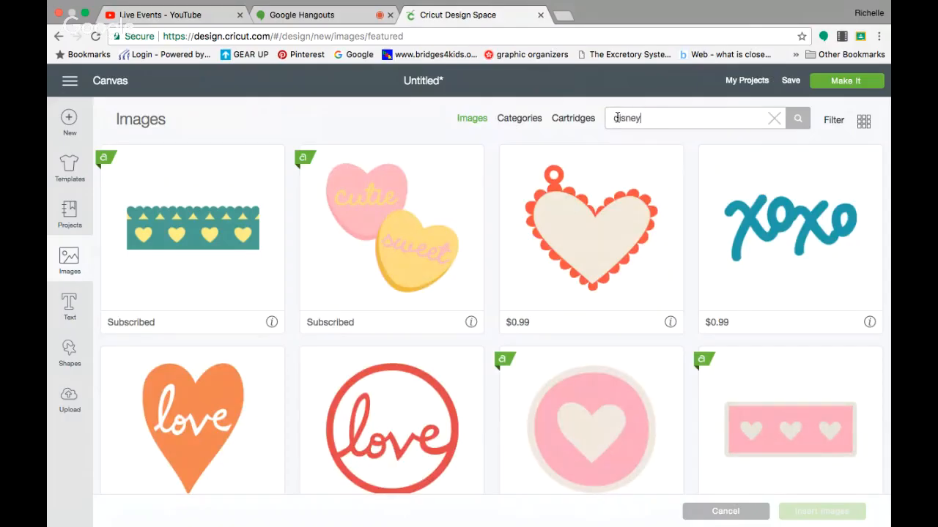
{"action": "key", "text": "Return"}
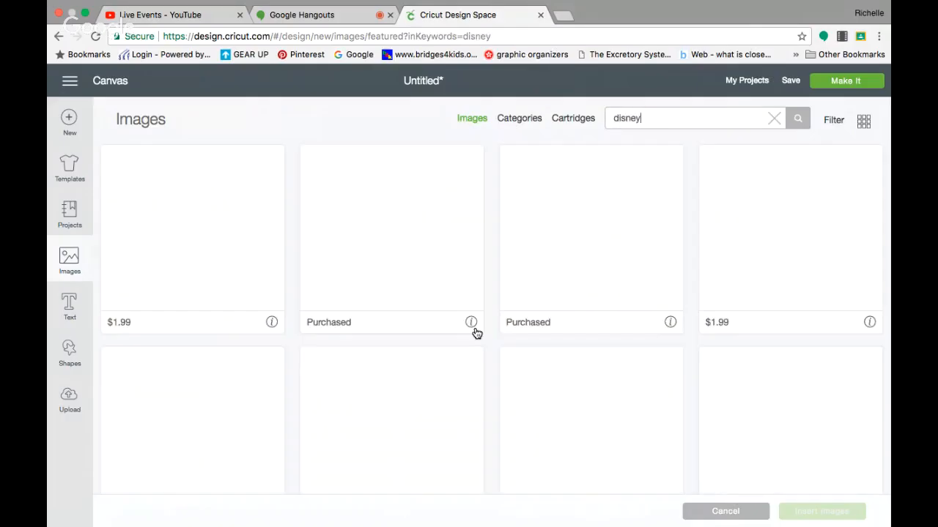
{"action": "scroll", "coordinate": [421, 264], "scroll_direction": "down", "scroll_amount": 5}
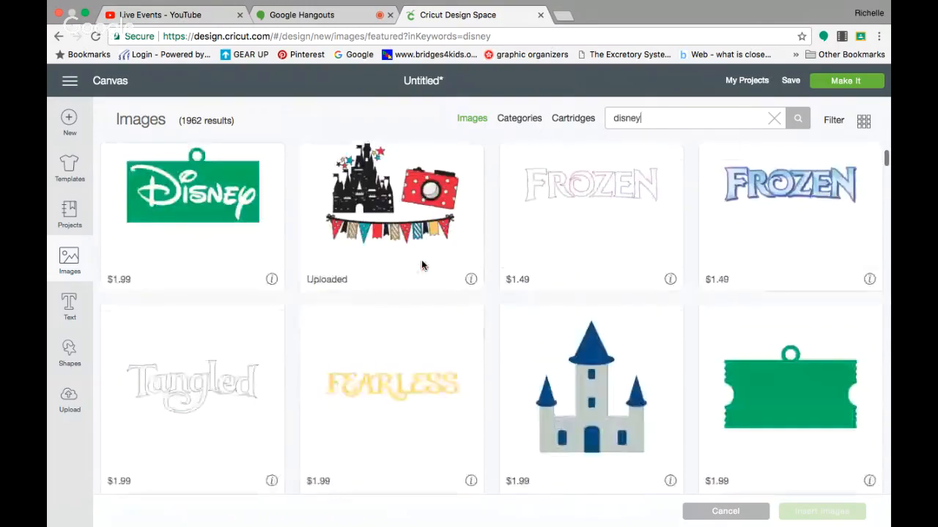
{"action": "scroll", "coordinate": [422, 259], "scroll_direction": "down", "scroll_amount": 10}
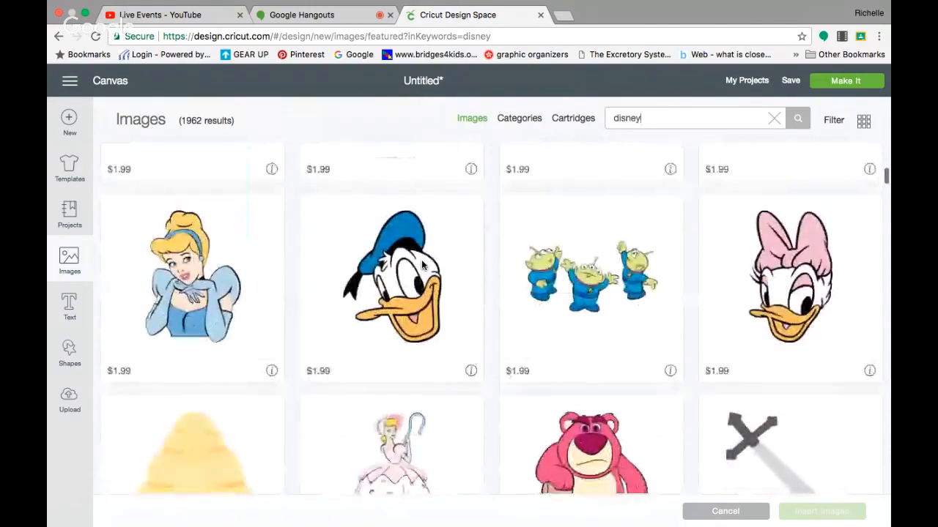
- Search the library for "Mickey", insert the Mickey Mouse image with his face resting in his hands, and place it at about X 19.67, Y 3.53
{"action": "left_click_drag", "start_coordinate": [649, 119], "coordinate": [556, 122]}
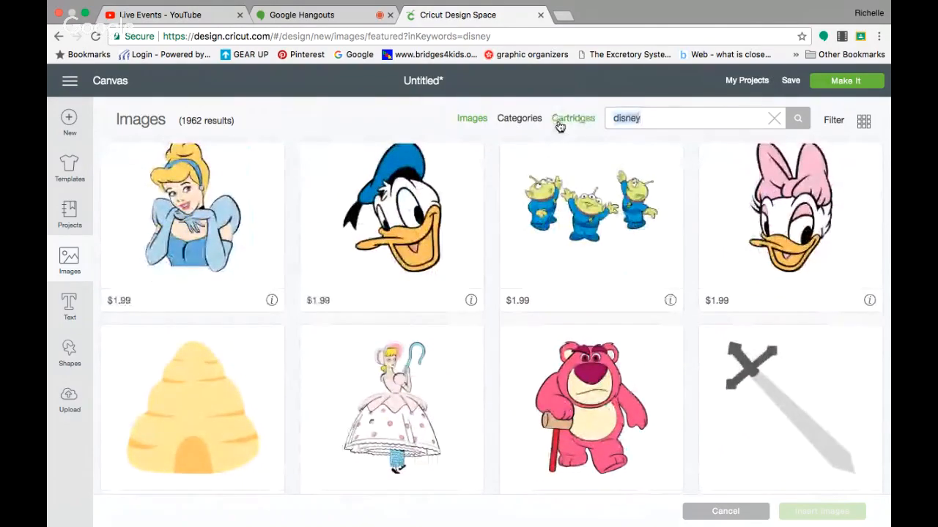
{"action": "type", "text": "Mick"}
{"action": "key", "text": "Return"}
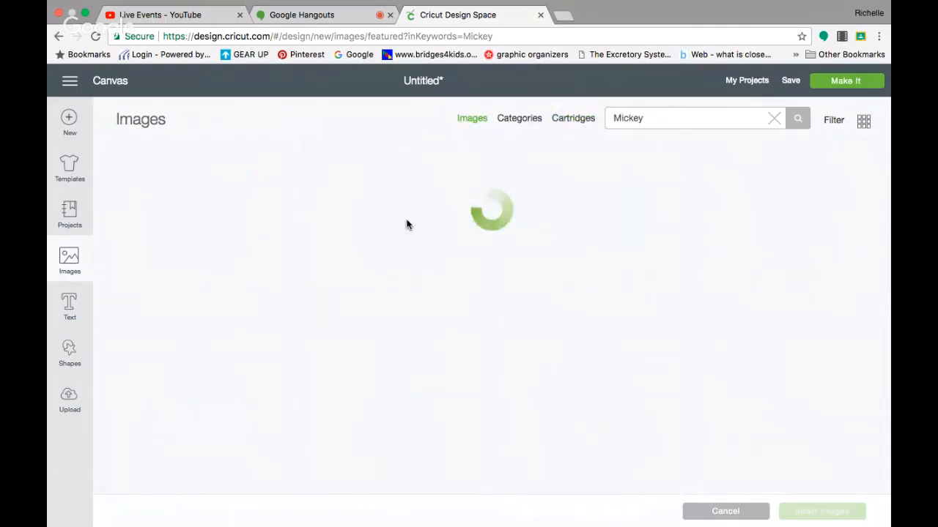
{"action": "scroll", "coordinate": [416, 323], "scroll_direction": "down", "scroll_amount": 4}
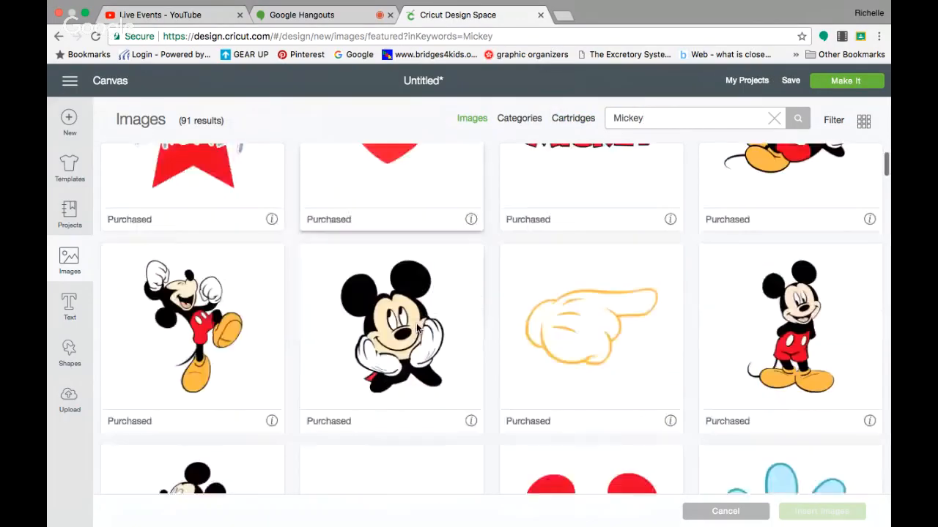
{"action": "left_click", "coordinate": [407, 315]}
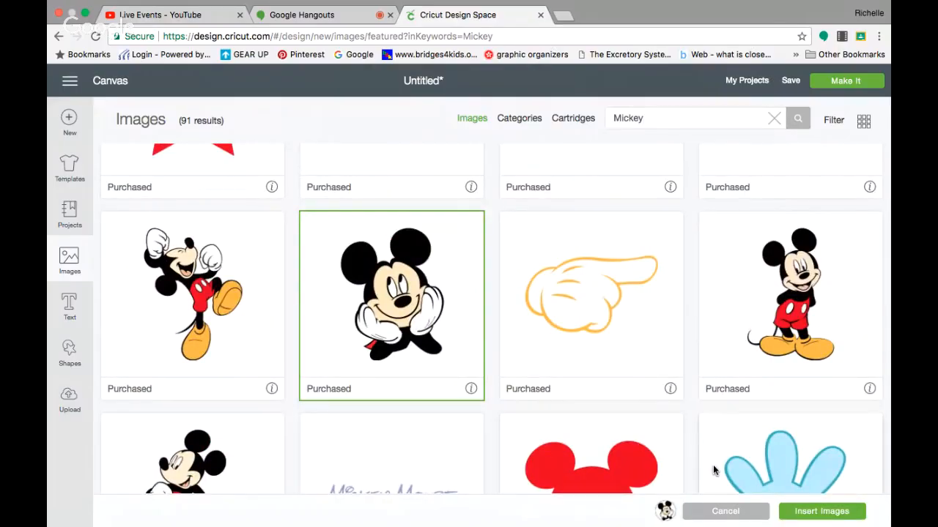
{"action": "left_click", "coordinate": [804, 511]}
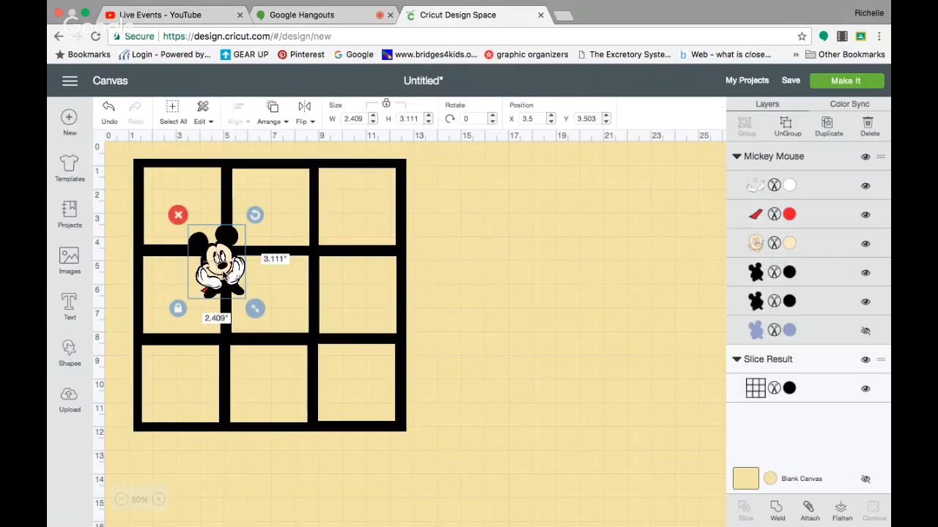
{"action": "left_click_drag", "start_coordinate": [201, 264], "coordinate": [606, 273]}
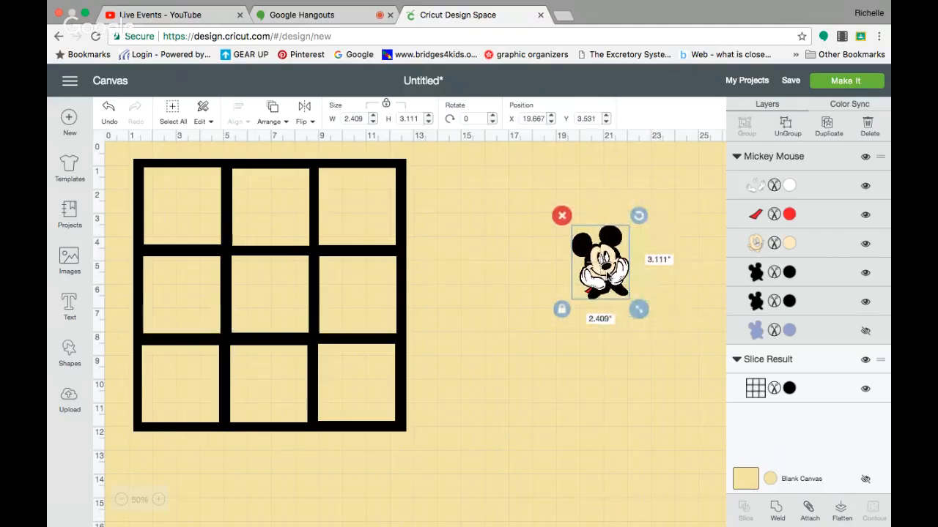
- Insert the red and orange Mickey ears image from the library and place it beside the grid at about X 13.73, Y 6.78
{"action": "left_click", "coordinate": [69, 261]}
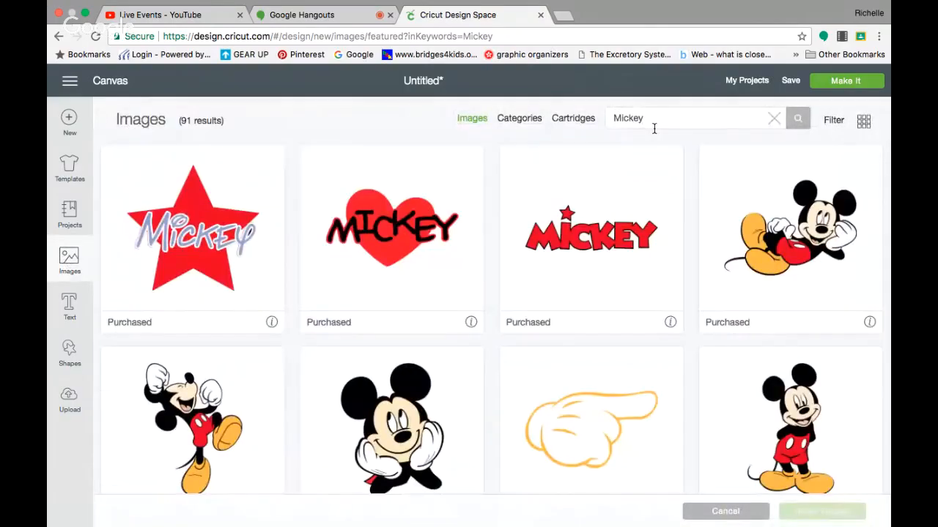
{"action": "left_click", "coordinate": [654, 125]}
{"action": "scroll", "coordinate": [545, 273], "scroll_direction": "down", "scroll_amount": 5}
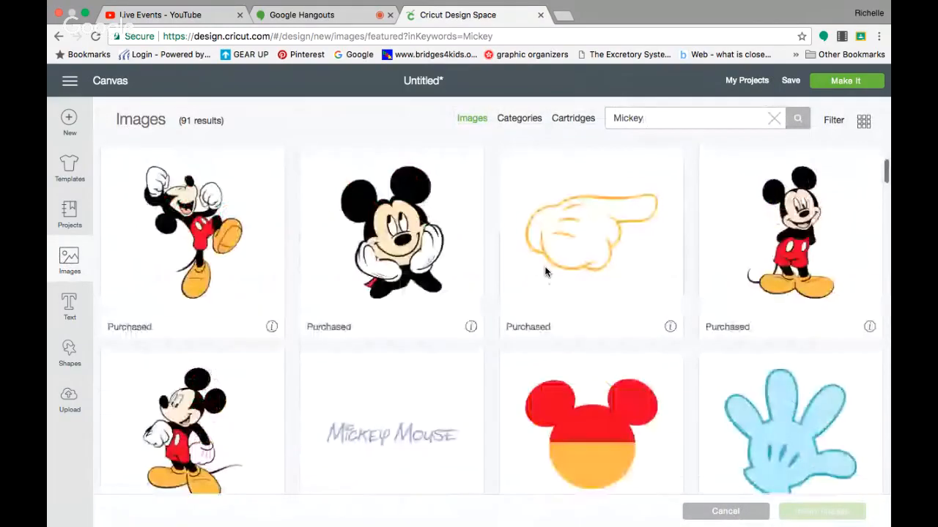
{"action": "left_click", "coordinate": [587, 331]}
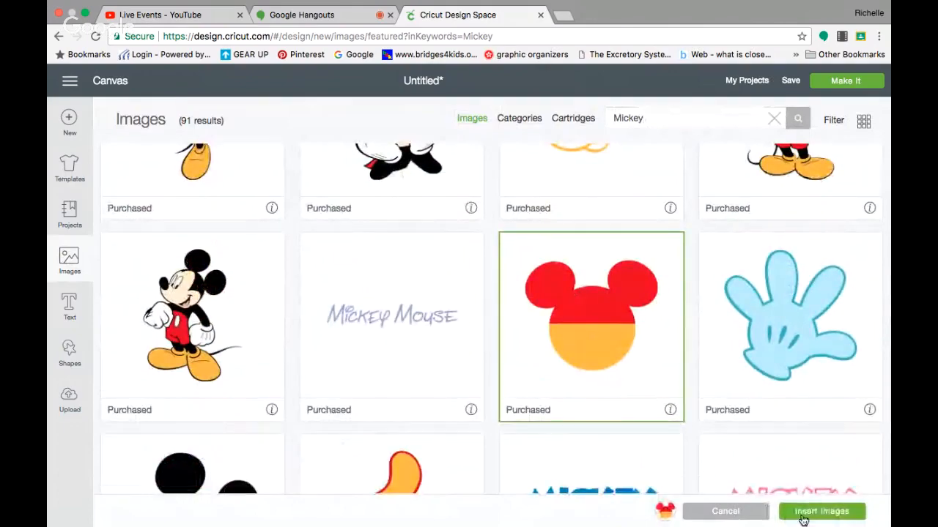
{"action": "left_click", "coordinate": [806, 511]}
{"action": "left_click_drag", "start_coordinate": [242, 286], "coordinate": [476, 353]}
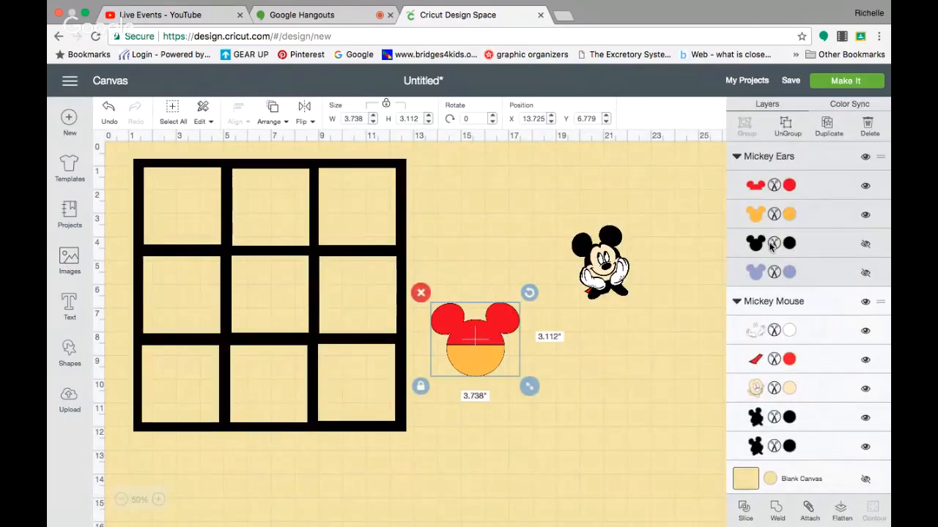
- Ungroup the Mickey ears image, delete its red and orange layers, and unhide the black silhouette
{"action": "left_click", "coordinate": [789, 126]}
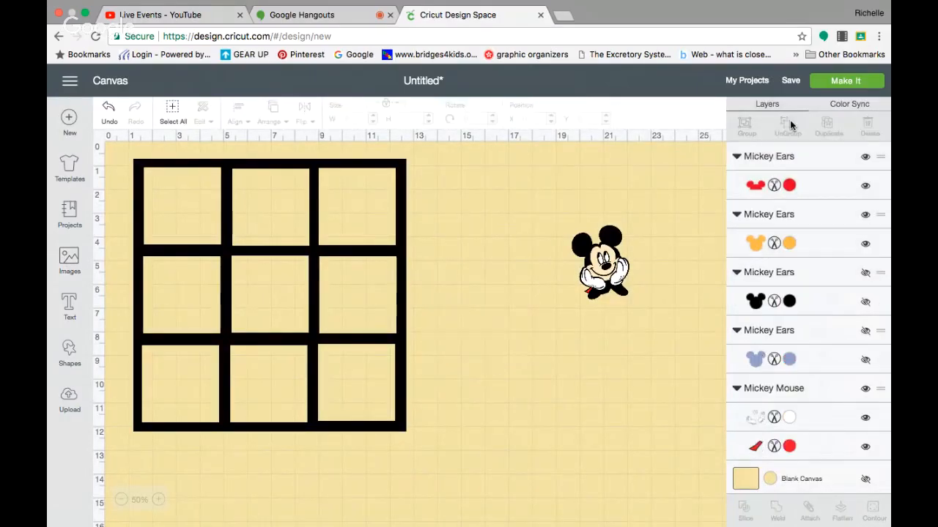
{"action": "left_click_drag", "start_coordinate": [476, 334], "coordinate": [601, 344]}
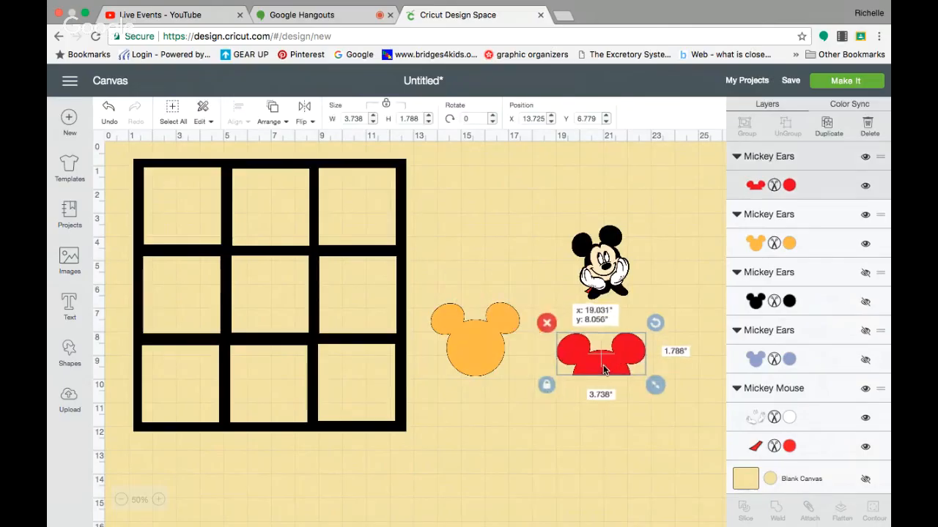
{"action": "left_click", "coordinate": [544, 320]}
{"action": "left_click_drag", "start_coordinate": [490, 332], "coordinate": [632, 368]}
{"action": "left_click", "coordinate": [864, 245]}
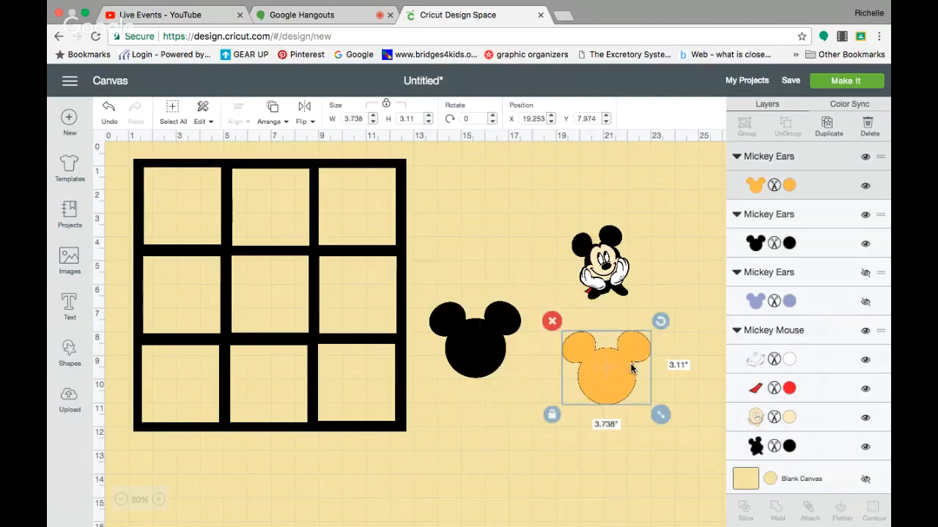
{"action": "left_click", "coordinate": [552, 321]}
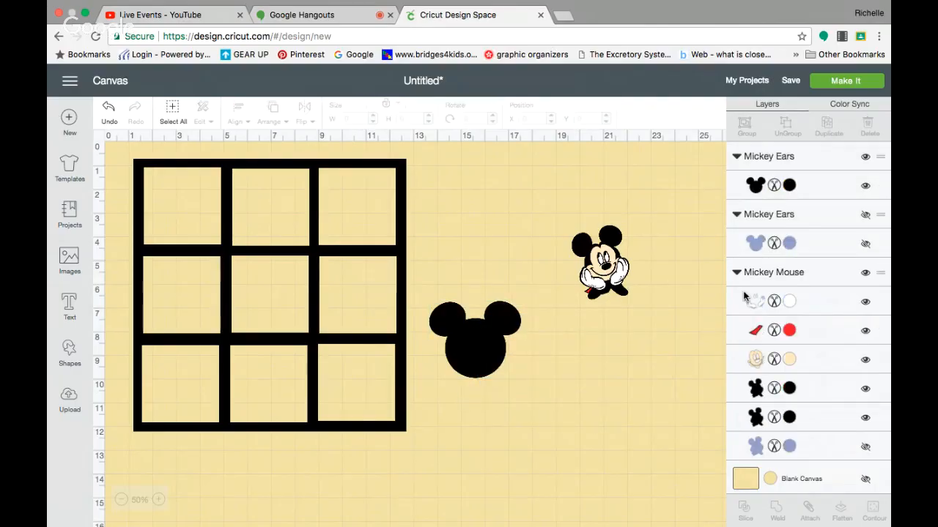
- Unhide the lavender Mickey ears layer, move the black silhouette off it, and delete the lavender shape
{"action": "left_click", "coordinate": [866, 248]}
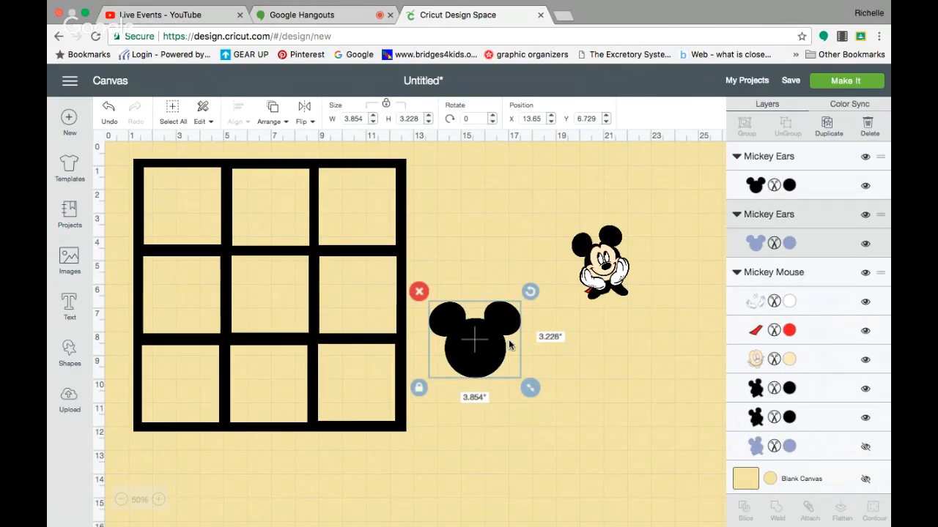
{"action": "left_click_drag", "start_coordinate": [498, 344], "coordinate": [583, 378]}
{"action": "left_click", "coordinate": [463, 362]}
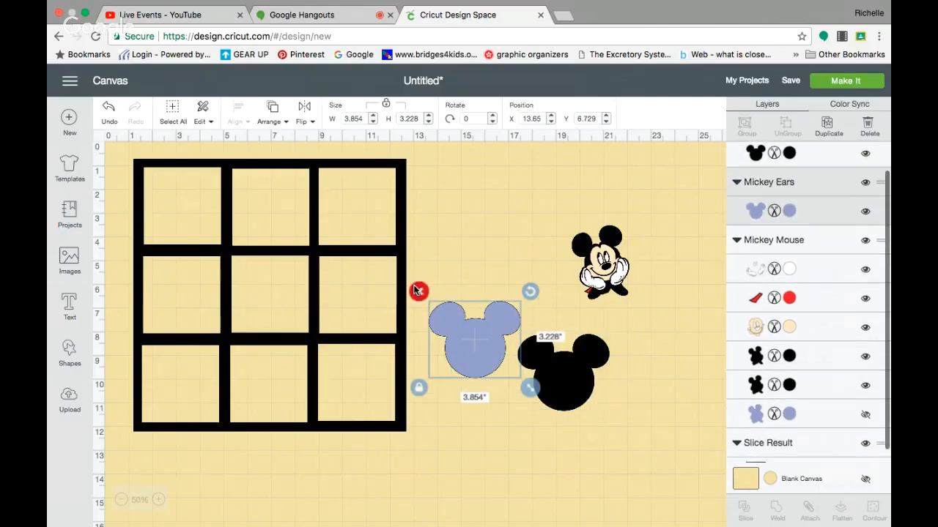
{"action": "key", "text": "Delete"}
- Fit the black Mickey ears silhouette into the grid's lower-left pane at about X 1.25, Y 8.79, enlarging it to about 3.88 by 3.25 inches
{"action": "left_click_drag", "start_coordinate": [584, 375], "coordinate": [203, 390]}
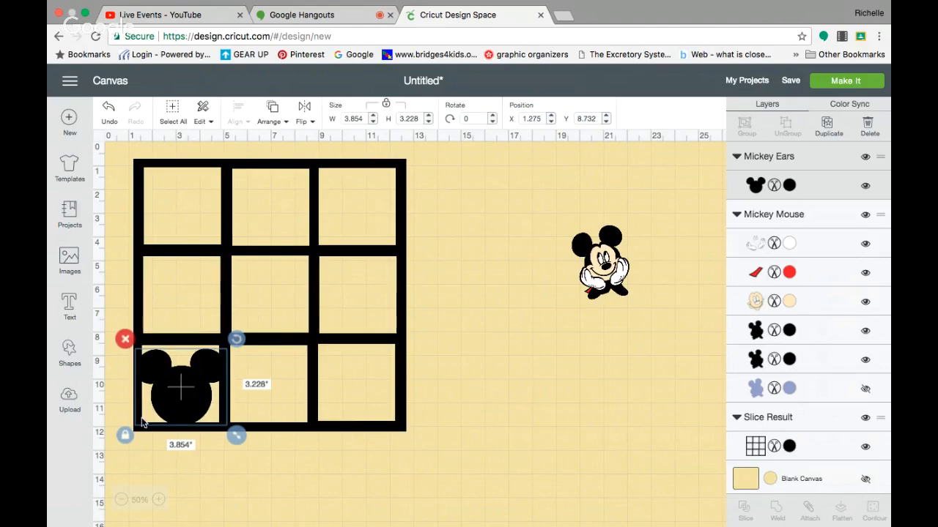
{"action": "left_click_drag", "start_coordinate": [190, 398], "coordinate": [188, 399]}
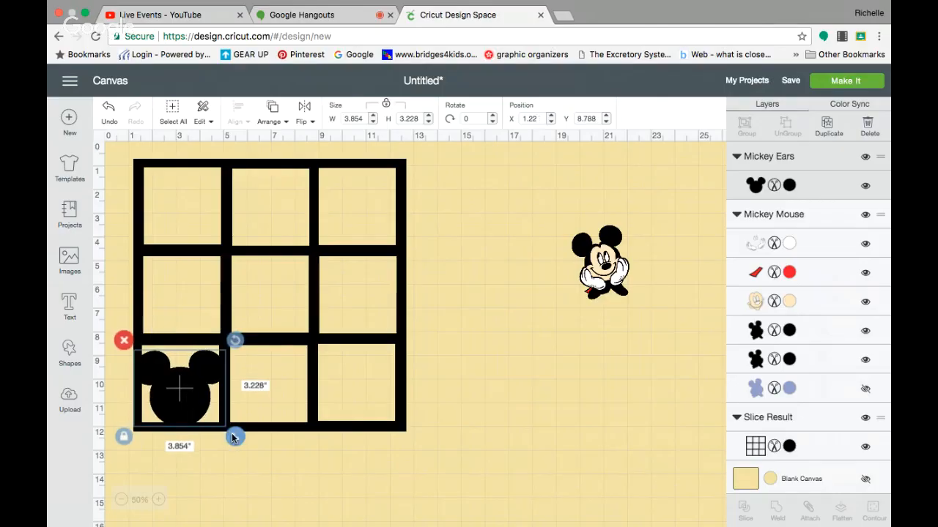
{"action": "left_click_drag", "start_coordinate": [233, 434], "coordinate": [233, 435]}
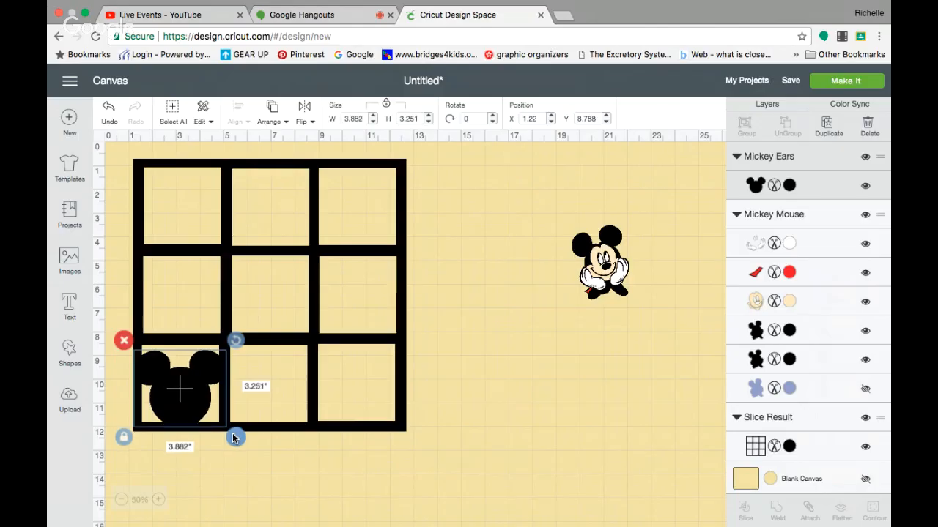
{"action": "left_click_drag", "start_coordinate": [187, 395], "coordinate": [187, 396]}
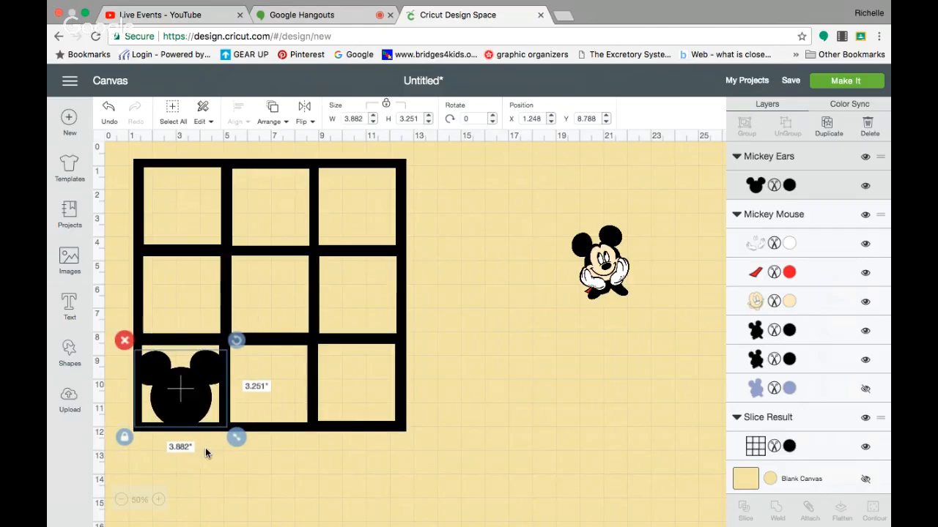
{"action": "left_click", "coordinate": [205, 449]}
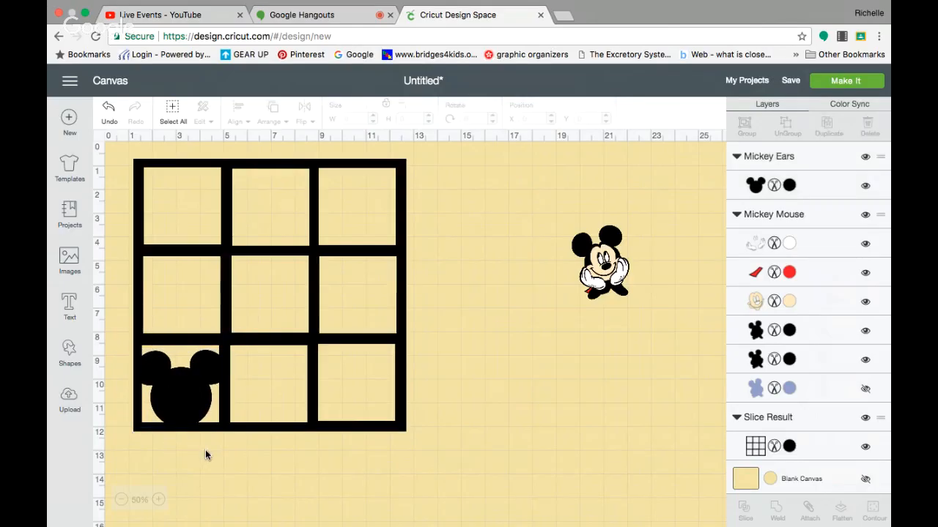
{"action": "left_click", "coordinate": [161, 501]}
{"action": "left_click", "coordinate": [162, 500]}
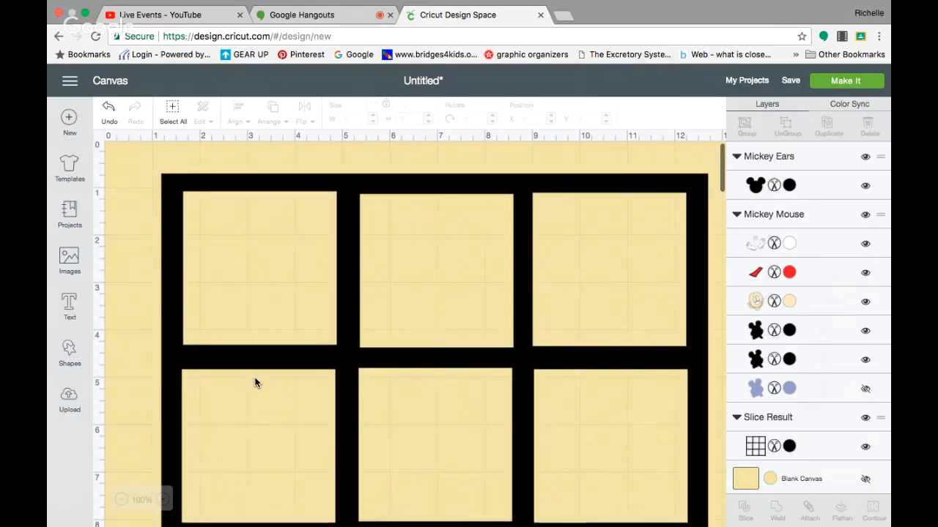
- Nudge the black Mickey ears silhouette slightly upward in the lower-left pane so its ears and chin still overlap the frame
{"action": "scroll", "coordinate": [255, 381], "scroll_direction": "down", "scroll_amount": 5}
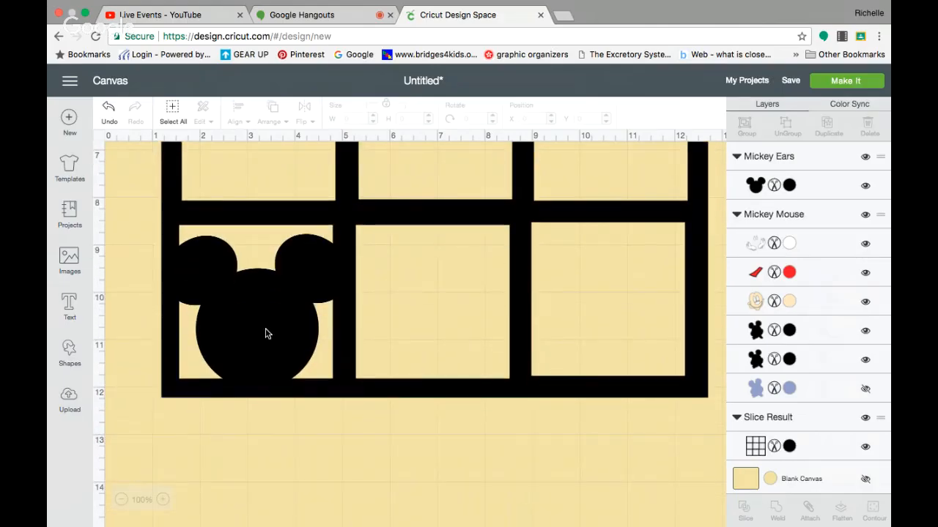
{"action": "left_click_drag", "start_coordinate": [265, 328], "coordinate": [265, 325]}
{"action": "left_click", "coordinate": [285, 440]}
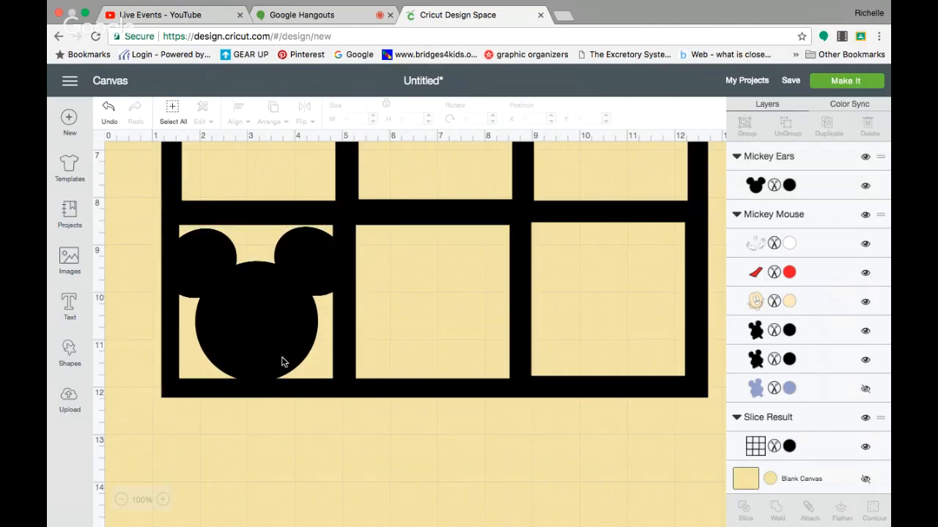
{"action": "left_click", "coordinate": [282, 359]}
{"action": "left_click_drag", "start_coordinate": [282, 359], "coordinate": [284, 360]}
{"action": "left_click", "coordinate": [304, 458]}
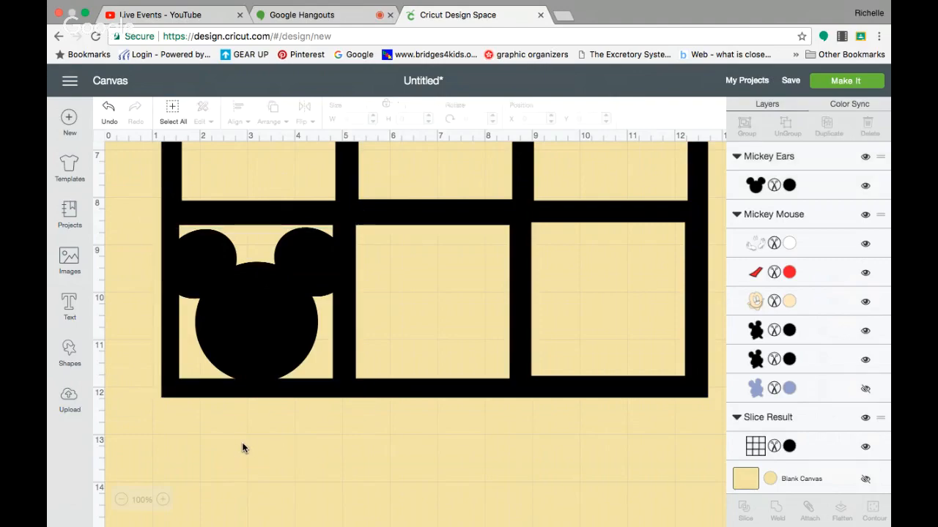
- Weld the Mickey ears silhouette to the window grid and move the welded piece to about X 2.11, Y 1.61
{"action": "left_click", "coordinate": [120, 498]}
{"action": "left_click", "coordinate": [120, 499]}
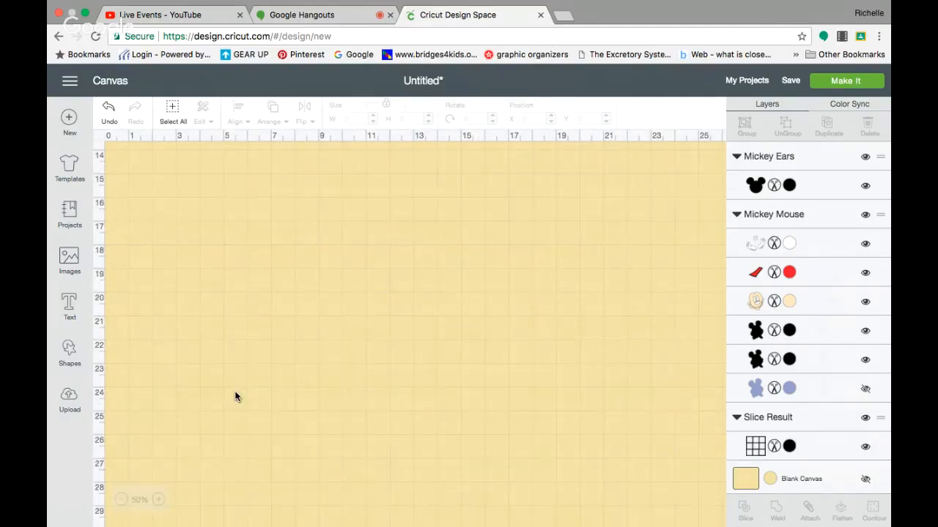
{"action": "scroll", "coordinate": [235, 396], "scroll_direction": "up", "scroll_amount": 10}
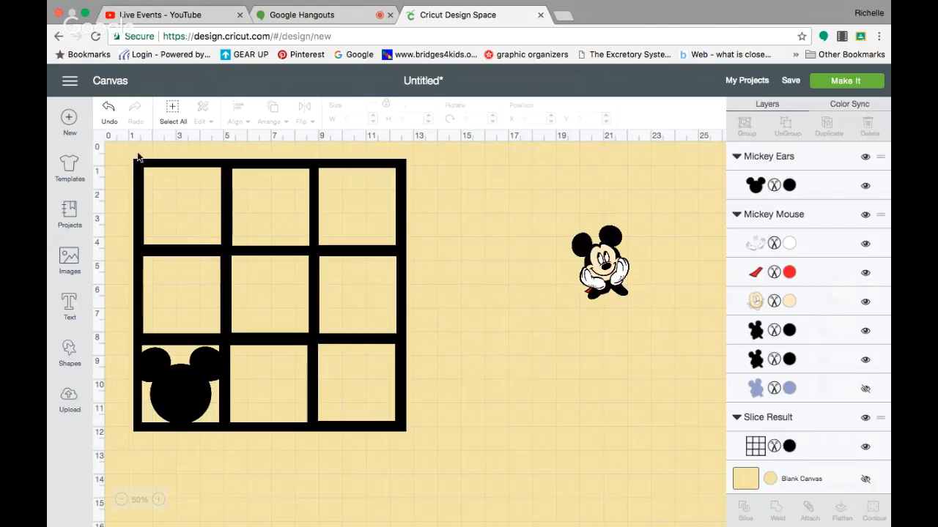
{"action": "left_click_drag", "start_coordinate": [119, 148], "coordinate": [442, 460]}
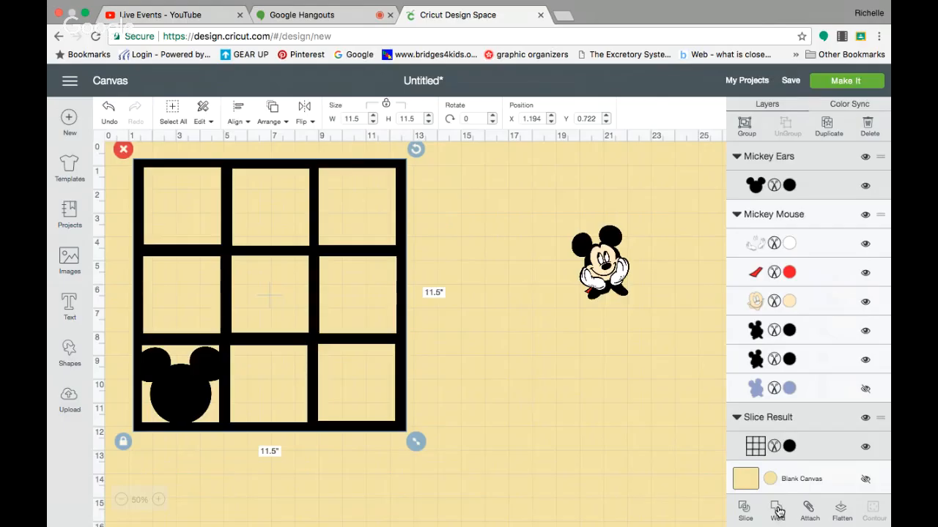
{"action": "left_click", "coordinate": [777, 509]}
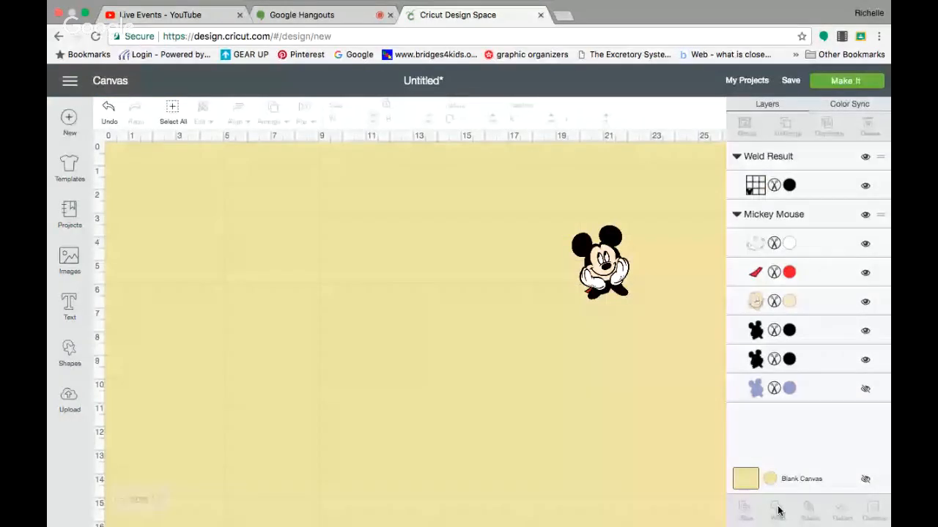
{"action": "left_click", "coordinate": [220, 334]}
{"action": "left_click_drag", "start_coordinate": [219, 335], "coordinate": [239, 359]}
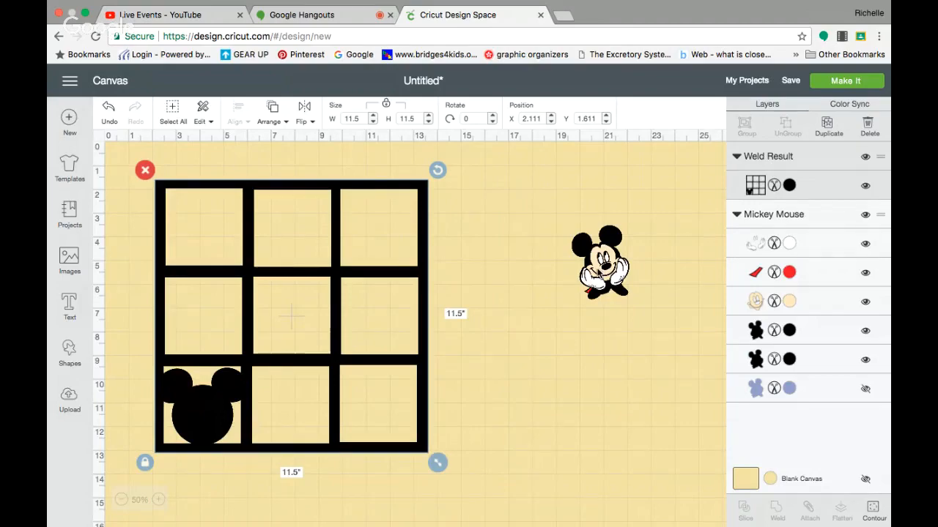
- Insert a square, place it in the grid's upper-right pane at about X 9.97, Y 2.06, and color it white
{"action": "left_click", "coordinate": [599, 262]}
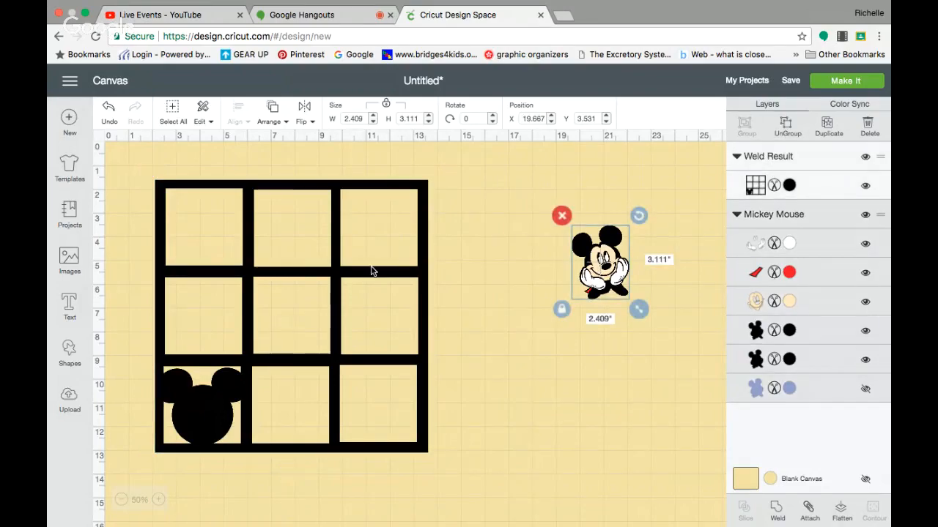
{"action": "left_click", "coordinate": [67, 259]}
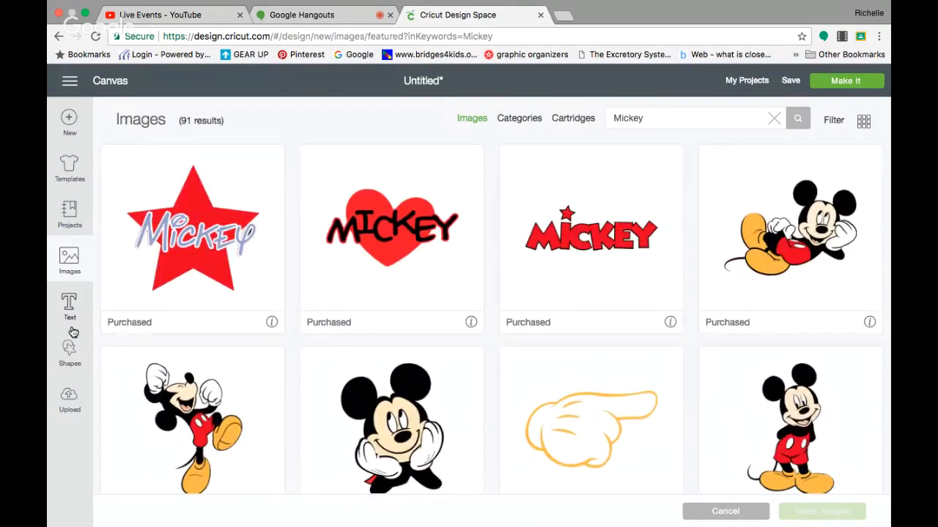
{"action": "left_click", "coordinate": [70, 351]}
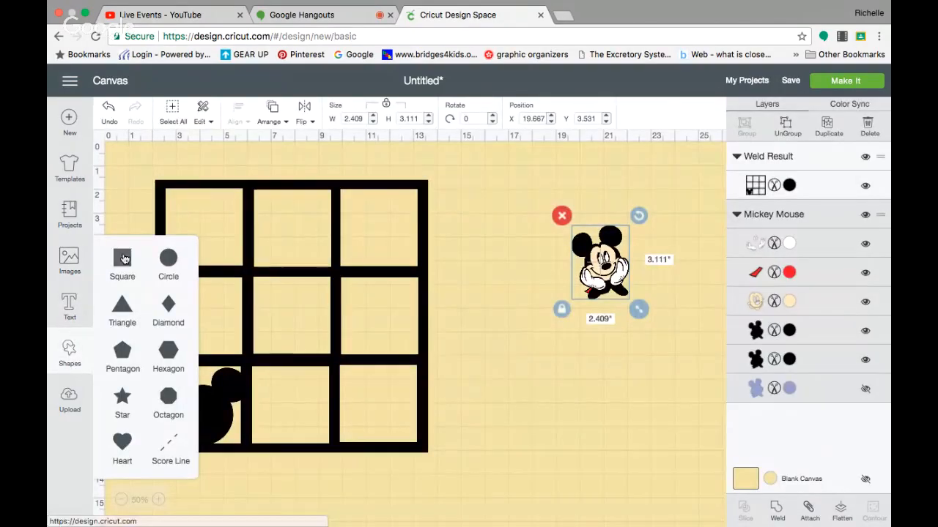
{"action": "left_click", "coordinate": [122, 258]}
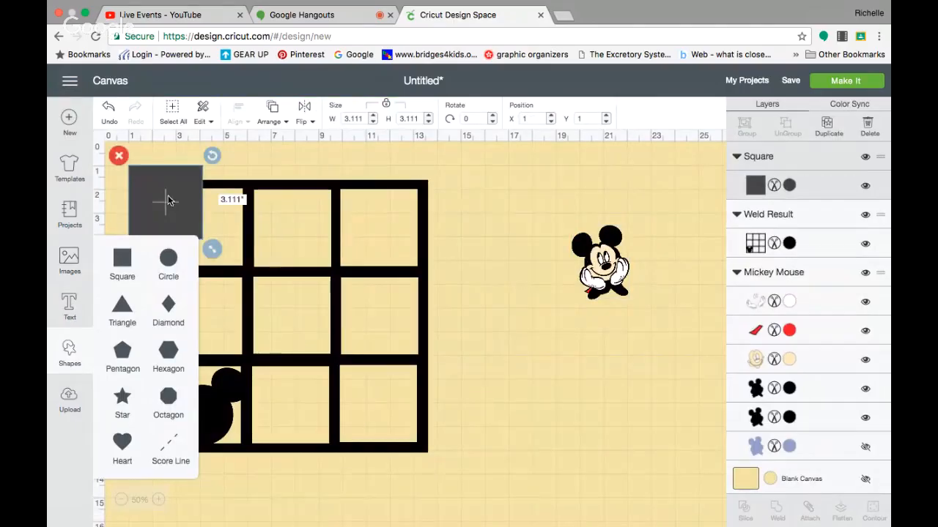
{"action": "left_click_drag", "start_coordinate": [167, 199], "coordinate": [380, 224]}
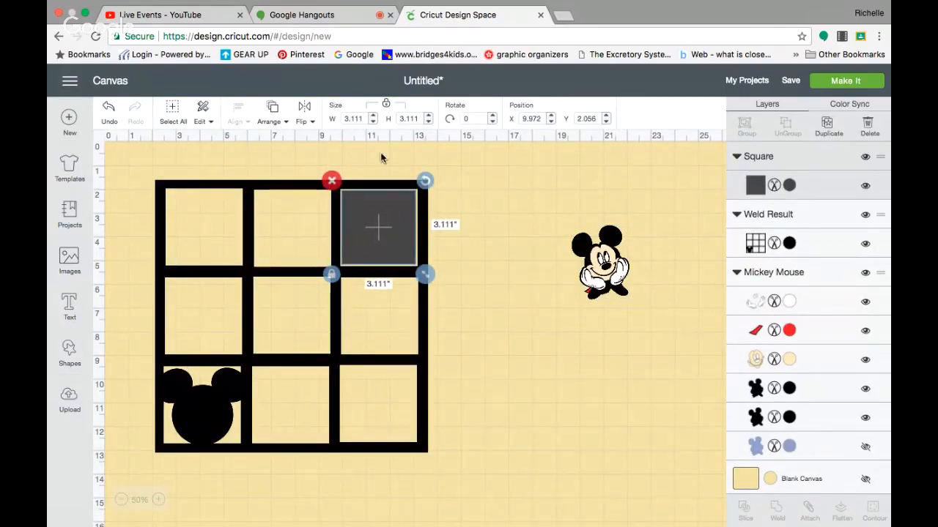
{"action": "left_click", "coordinate": [789, 185]}
{"action": "left_click", "coordinate": [707, 206]}
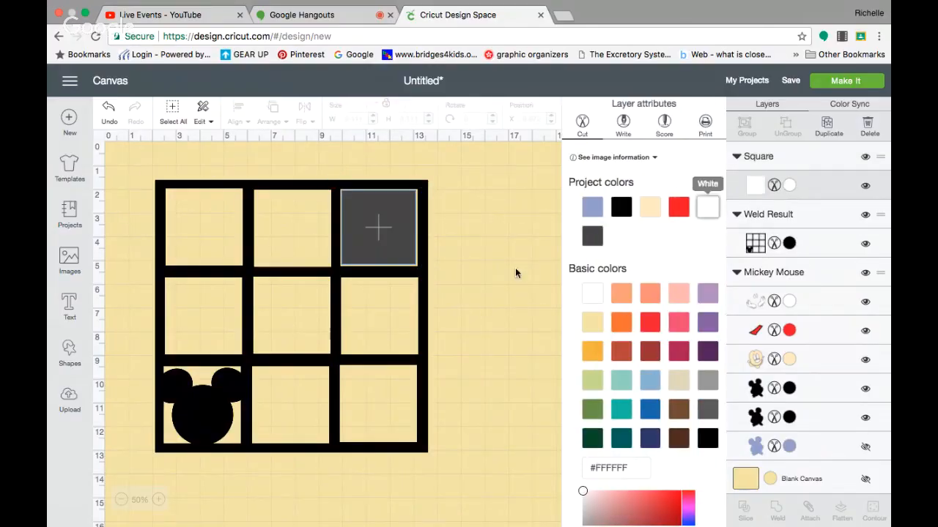
{"action": "left_click", "coordinate": [492, 282]}
- Move the Mickey Mouse image into the upper-right pane at about X 10.25, Y 2.11, and shift the white square down off it
{"action": "left_click_drag", "start_coordinate": [607, 277], "coordinate": [386, 243]}
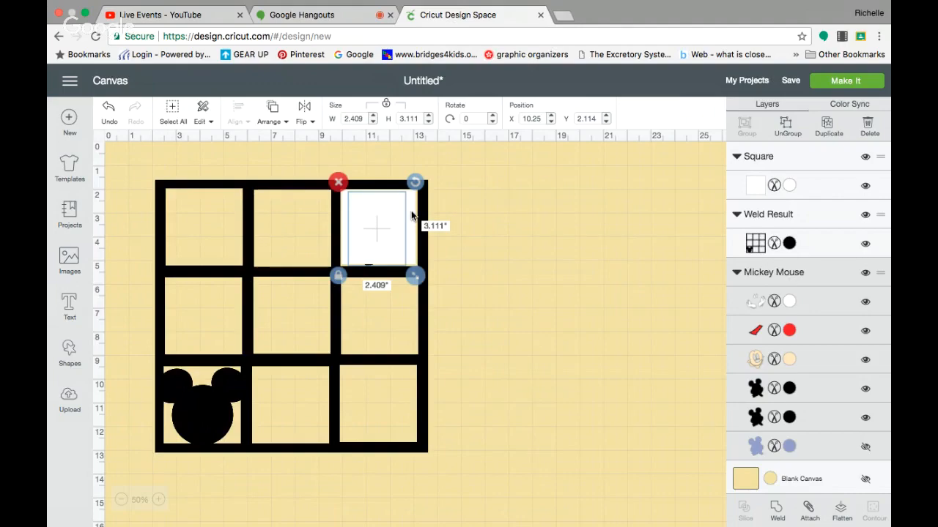
{"action": "mouse_move", "coordinate": [411, 211]}
{"action": "left_mouse_down"}
{"action": "mouse_move", "coordinate": [441, 205]}
{"action": "mouse_move", "coordinate": [412, 216]}
{"action": "left_mouse_up"}
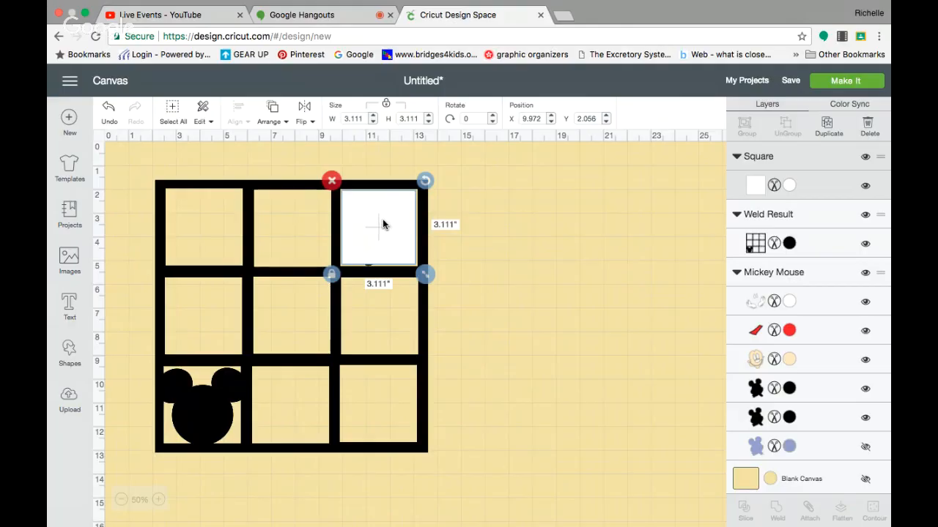
{"action": "left_click_drag", "start_coordinate": [391, 214], "coordinate": [391, 227]}
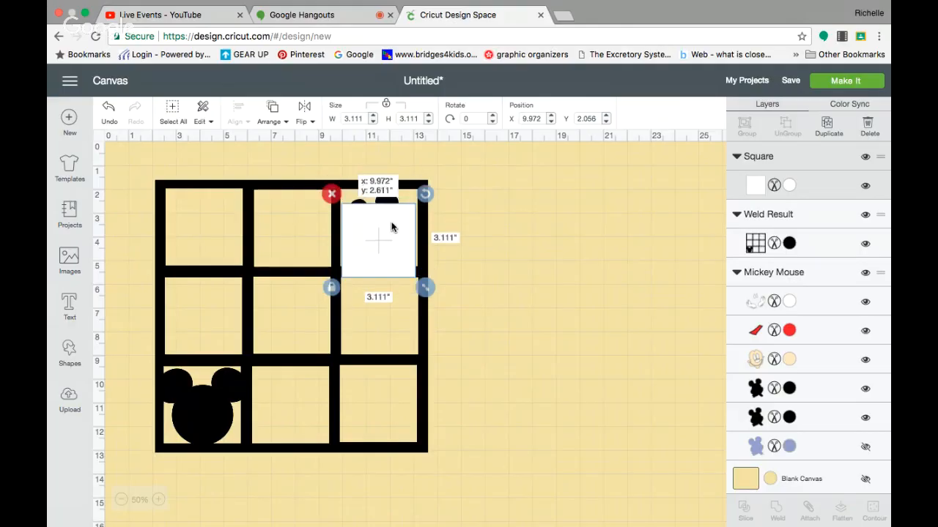
{"action": "left_click", "coordinate": [391, 200]}
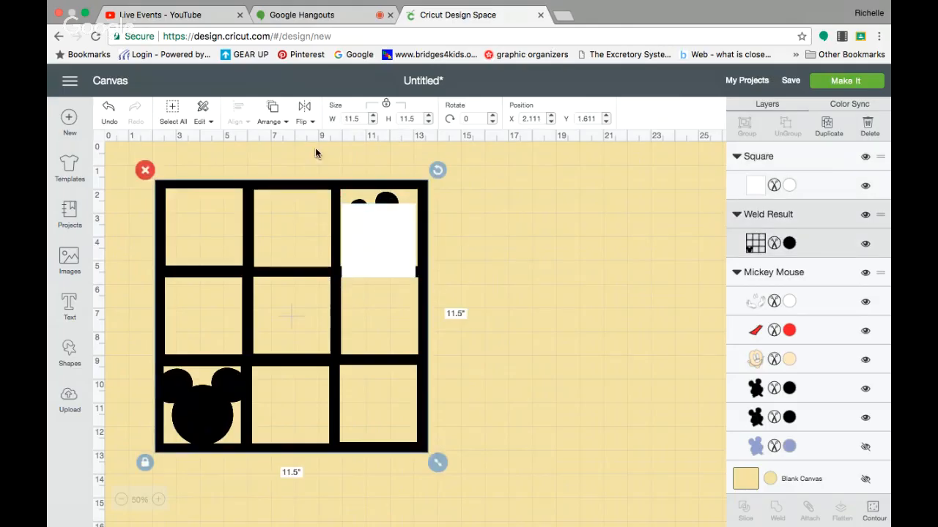
{"action": "left_click_drag", "start_coordinate": [384, 223], "coordinate": [389, 268]}
{"action": "left_click", "coordinate": [387, 213]}
{"action": "left_click", "coordinate": [291, 317]}
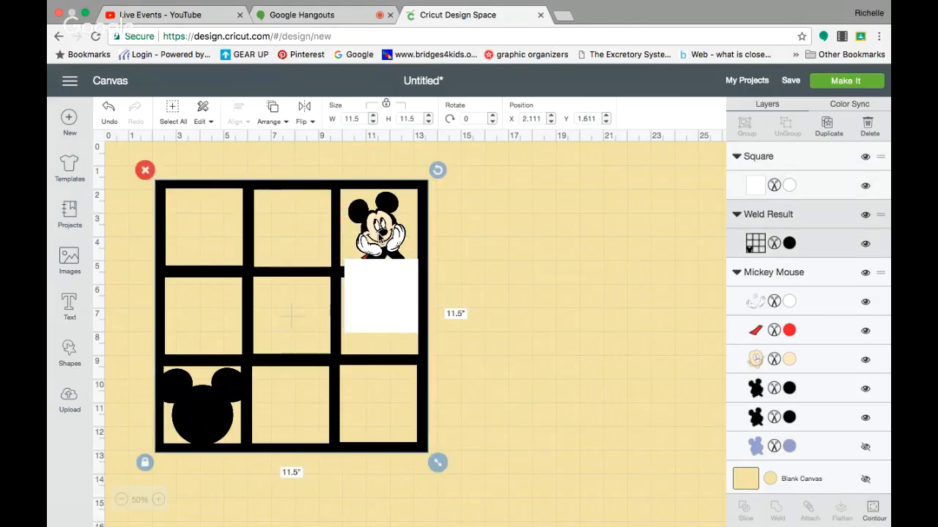
{"action": "mouse_move", "coordinate": [382, 235]}
{"action": "left_mouse_down"}
{"action": "mouse_move", "coordinate": [436, 230]}
{"action": "mouse_move", "coordinate": [347, 236]}
{"action": "mouse_move", "coordinate": [393, 300]}
{"action": "mouse_move", "coordinate": [392, 223]}
{"action": "mouse_move", "coordinate": [382, 232]}
{"action": "left_mouse_up"}
- Place the white square behind the Mickey Mouse image at about X 10.08, Y 1.92, and realign the grid to about X 2.22, Y 1.5
{"action": "left_click_drag", "start_coordinate": [378, 290], "coordinate": [375, 213]}
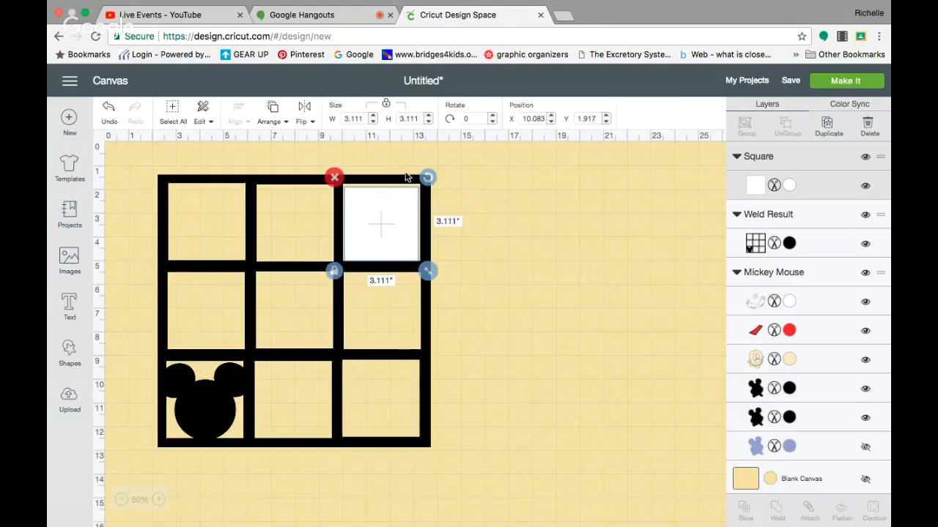
{"action": "left_click", "coordinate": [273, 109]}
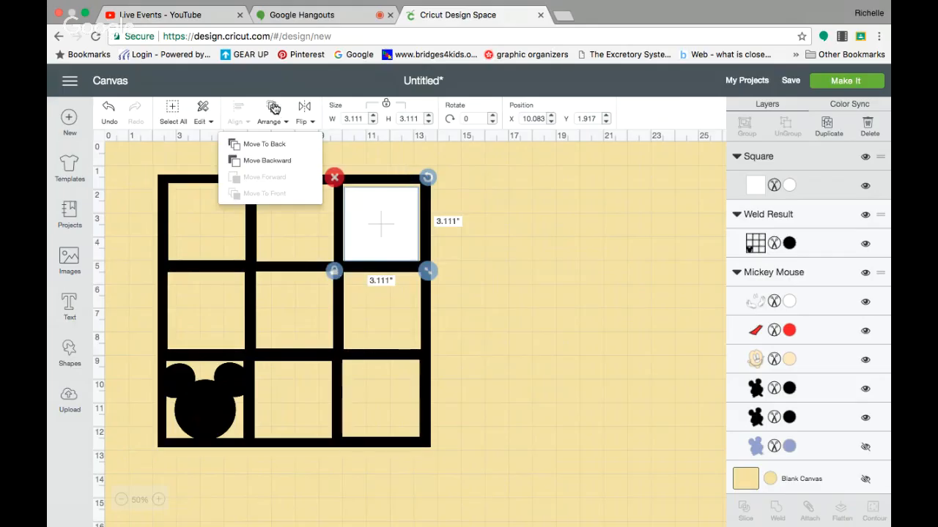
{"action": "left_click", "coordinate": [271, 145]}
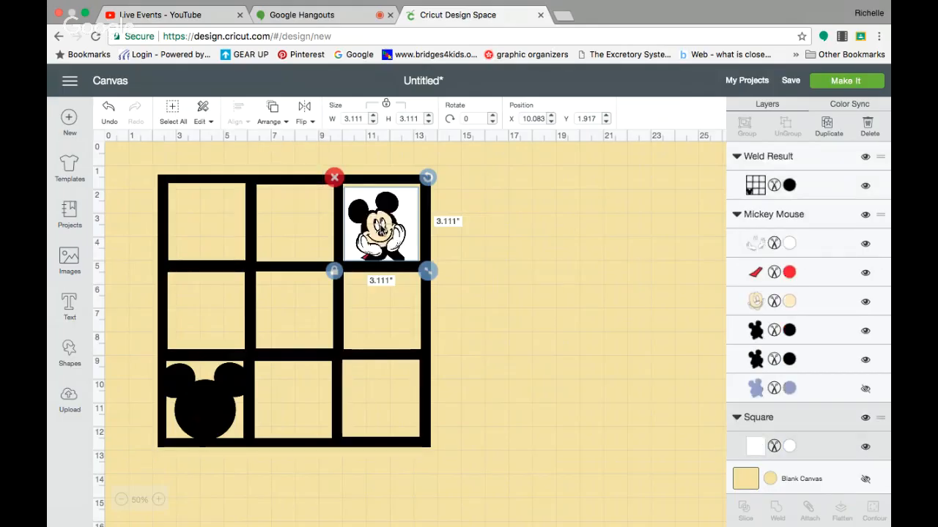
{"action": "left_click_drag", "start_coordinate": [380, 229], "coordinate": [380, 231]}
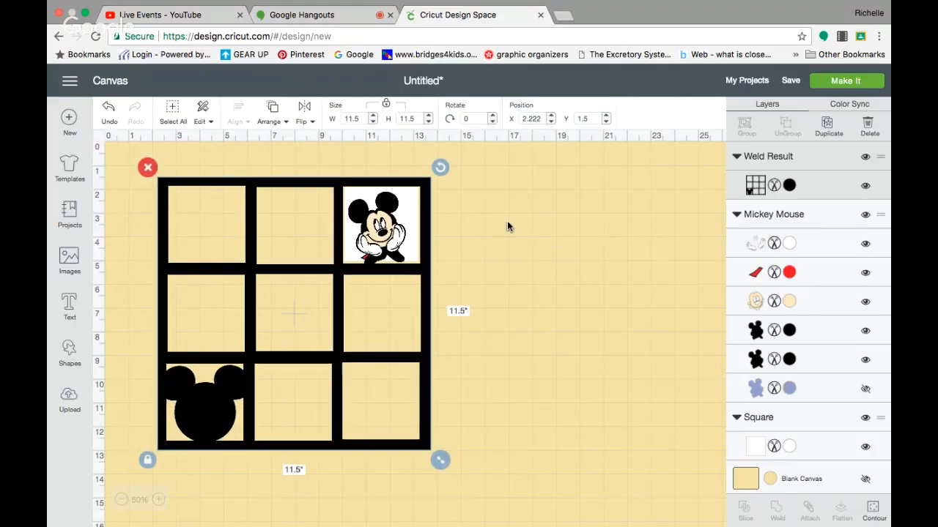
{"action": "left_click", "coordinate": [506, 223]}
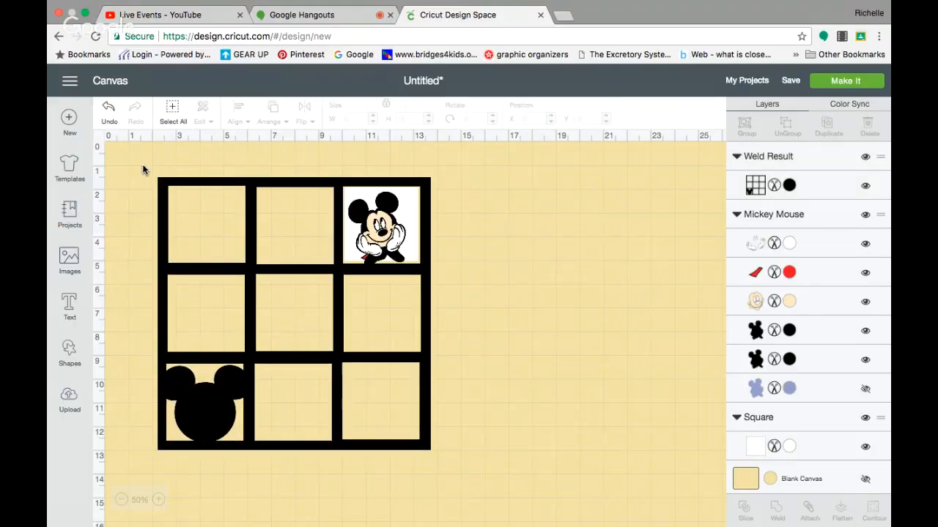
- Group the welded grid, Mickey Mouse image and white square, and move the group to about X 1.31, Y 0.83
{"action": "left_click_drag", "start_coordinate": [143, 168], "coordinate": [500, 477]}
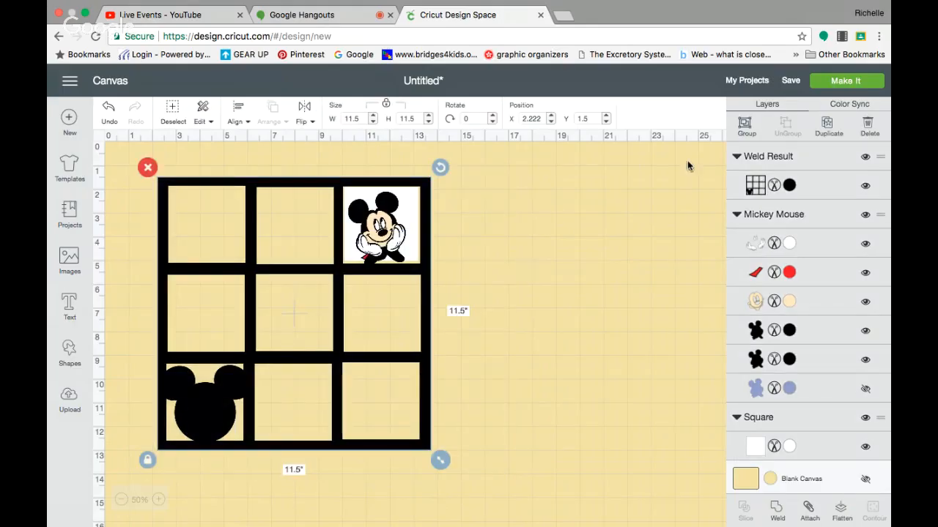
{"action": "left_click", "coordinate": [744, 127]}
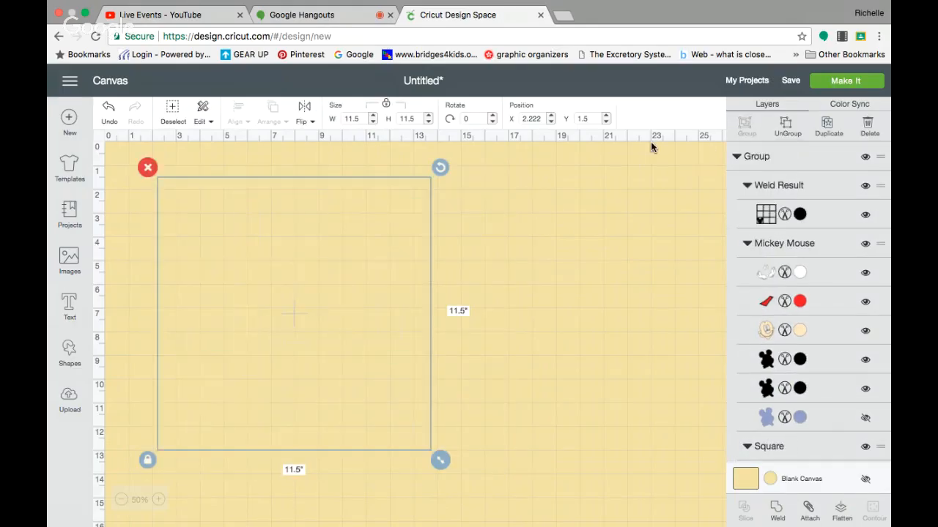
{"action": "left_click_drag", "start_coordinate": [271, 274], "coordinate": [249, 258]}
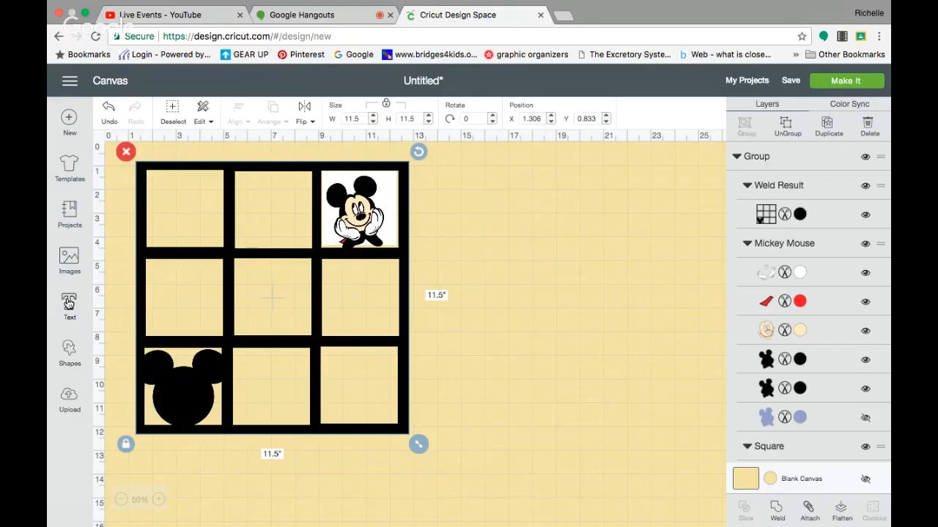
- Insert a 12-inch square, position it over the grid group at about X 0.97, Y 0.67, and send it to the back
{"action": "left_click", "coordinate": [70, 345]}
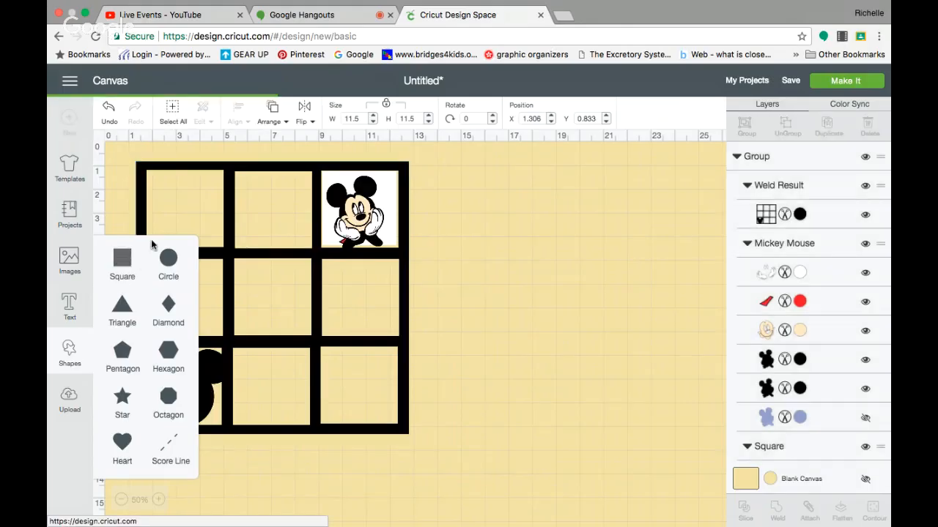
{"action": "left_click", "coordinate": [122, 260]}
{"action": "left_click_drag", "start_coordinate": [184, 197], "coordinate": [450, 254]}
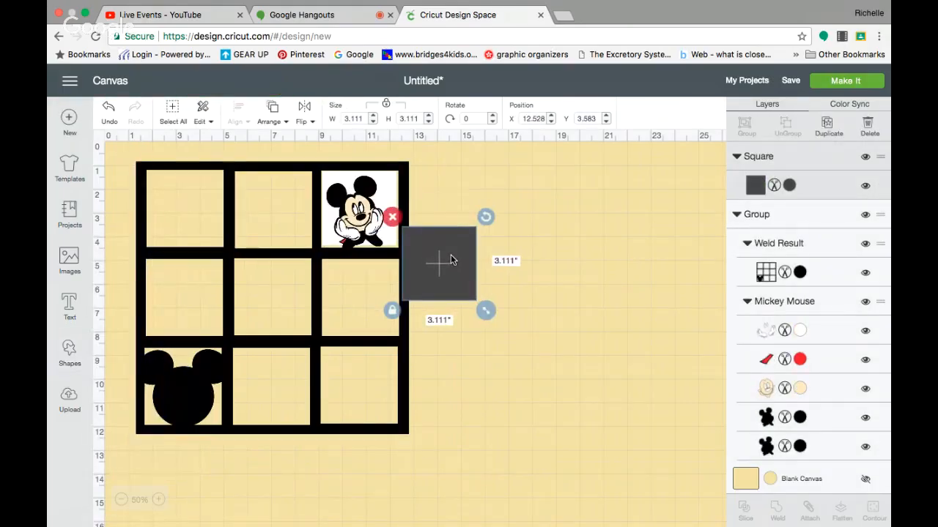
{"action": "double_click", "coordinate": [356, 119]}
{"action": "type", "text": "12"}
{"action": "key", "text": "Return"}
{"action": "left_click_drag", "start_coordinate": [539, 474], "coordinate": [272, 380]}
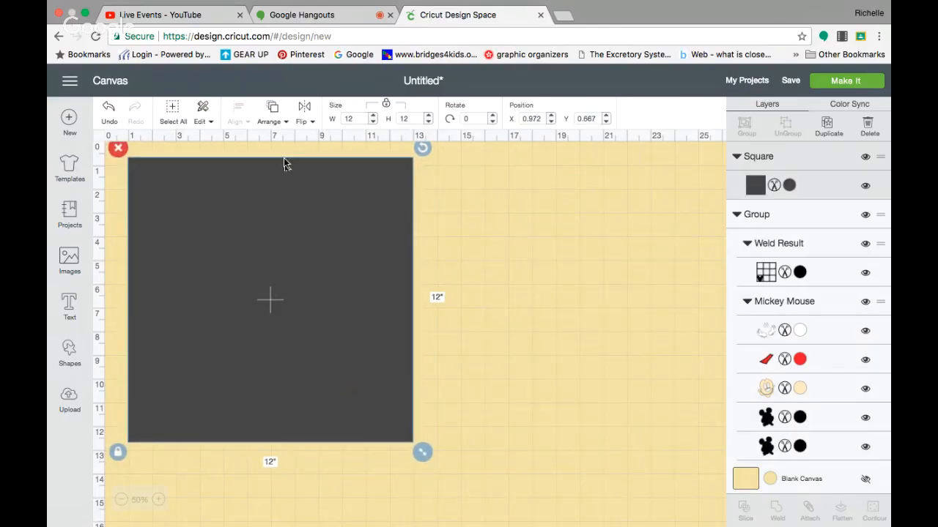
{"action": "left_click", "coordinate": [272, 115]}
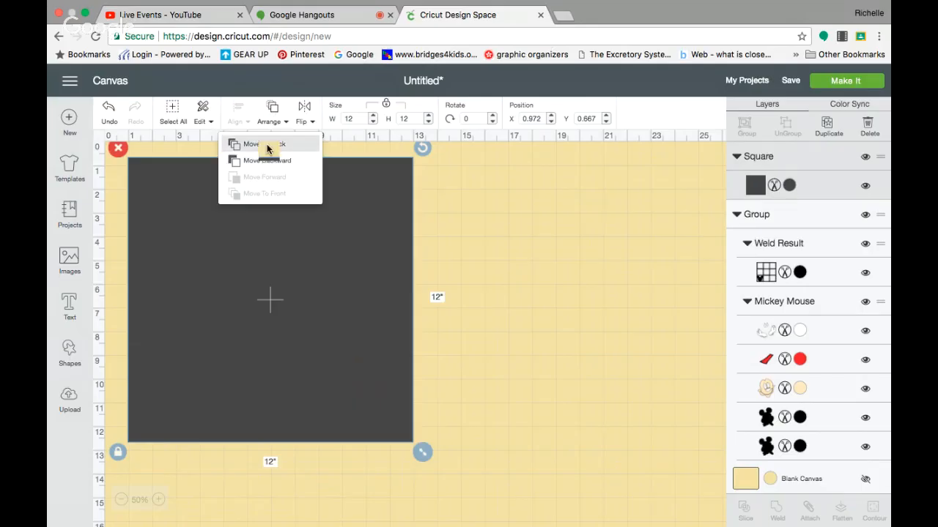
{"action": "left_click", "coordinate": [262, 142]}
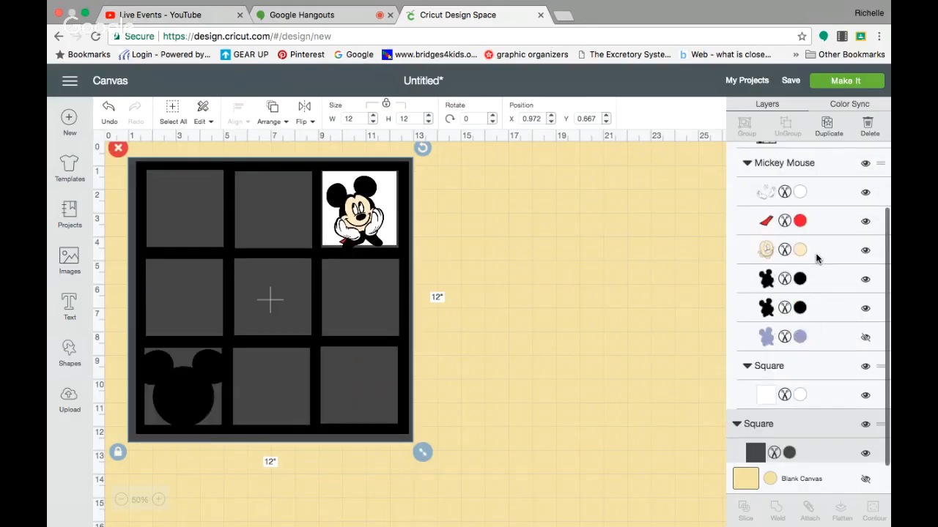
- Color the 12-inch backing square white and center the grid group over it at about X 1.19, Y 0.83
{"action": "left_click", "coordinate": [789, 453]}
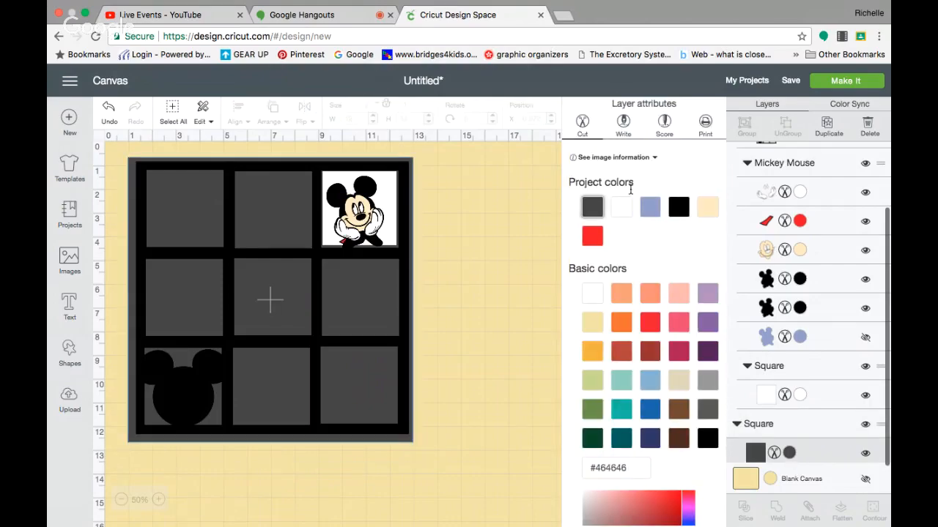
{"action": "left_click", "coordinate": [593, 296]}
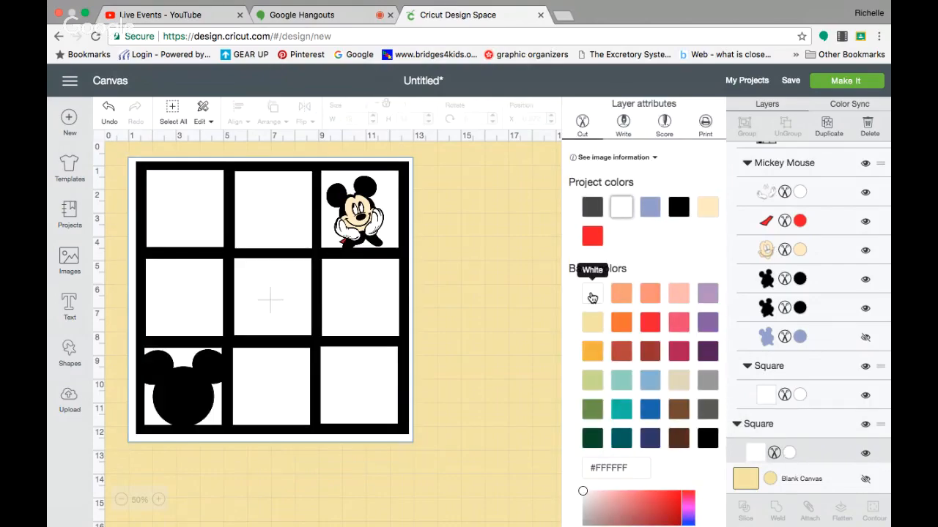
{"action": "left_click_drag", "start_coordinate": [399, 341], "coordinate": [396, 343]}
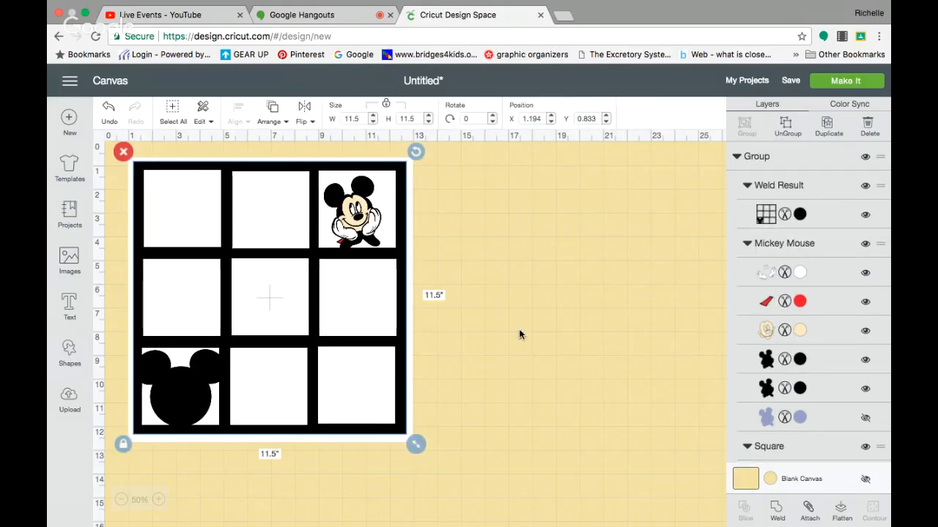
- Try the project red #ED1C24 on the small square behind the Mickey Mouse image, and restore it to white
{"action": "left_click", "coordinate": [525, 332]}
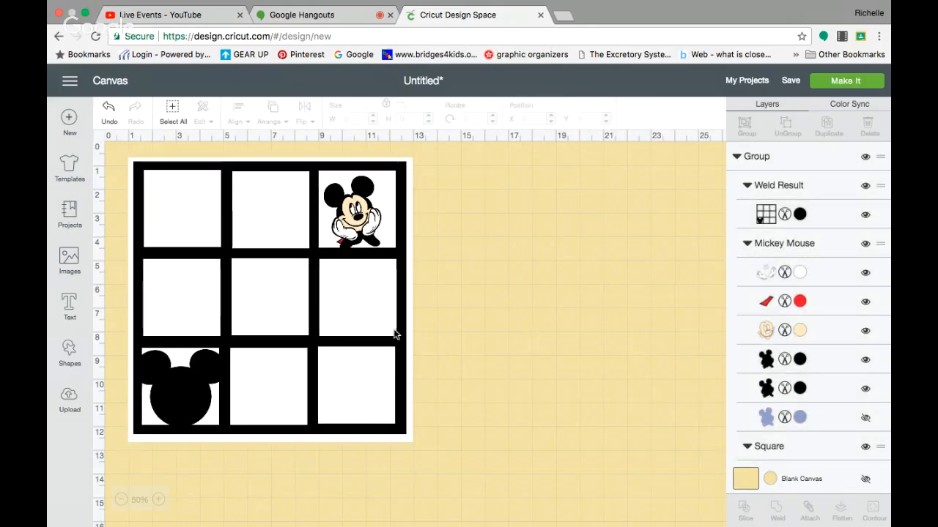
{"action": "left_click", "coordinate": [411, 346]}
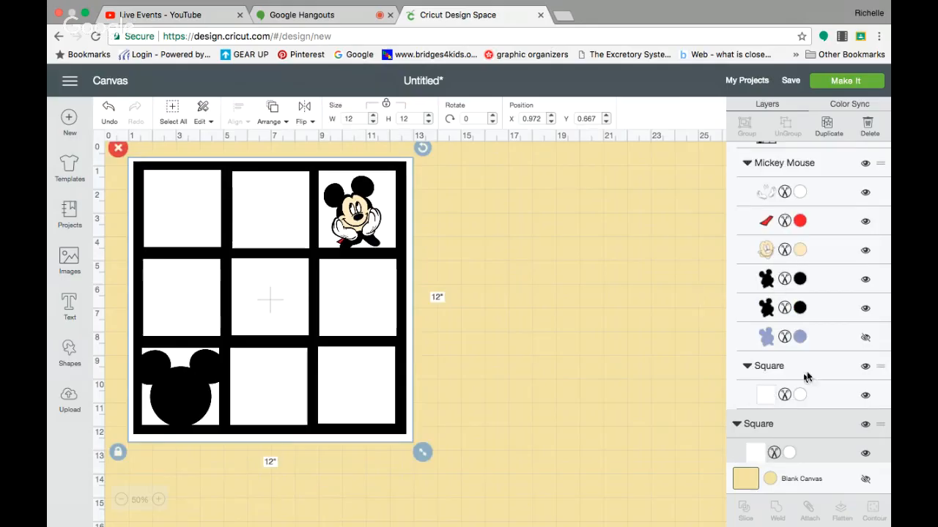
{"action": "scroll", "coordinate": [817, 433], "scroll_direction": "up", "scroll_amount": 1}
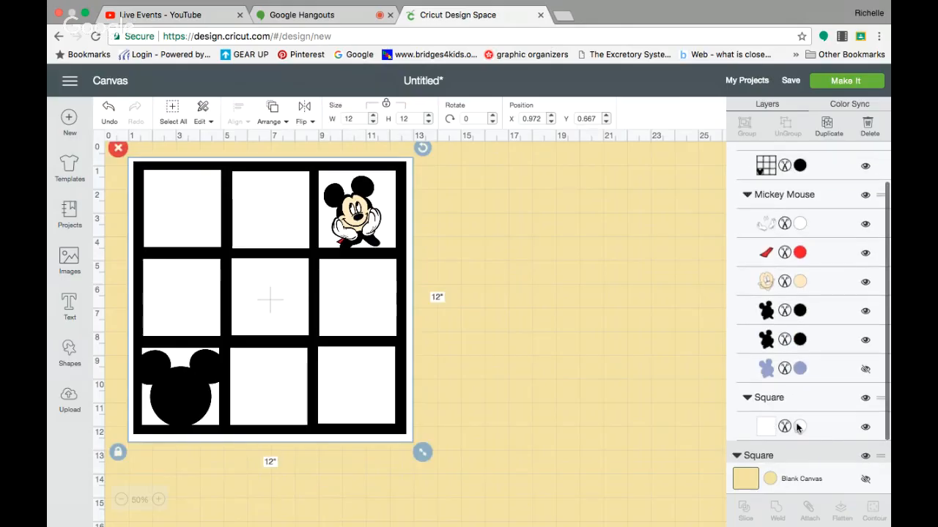
{"action": "left_click", "coordinate": [800, 427]}
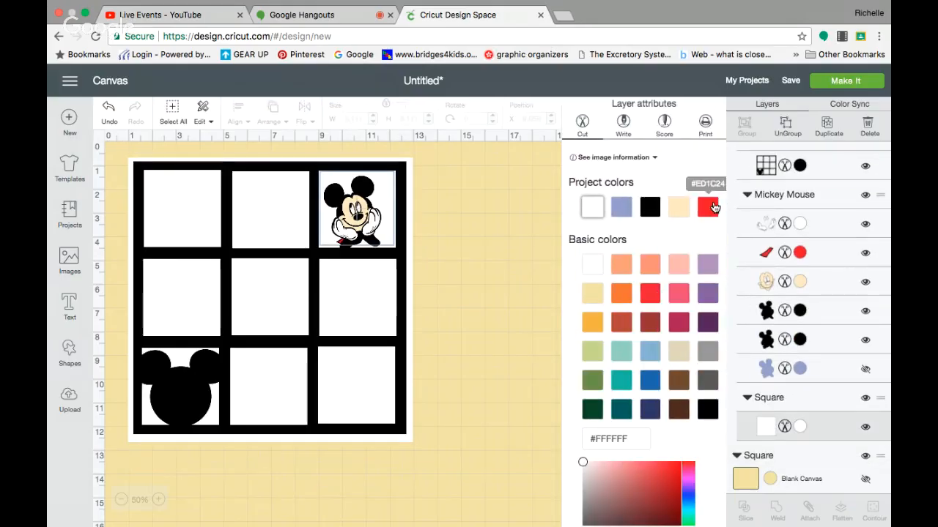
{"action": "left_click", "coordinate": [707, 209]}
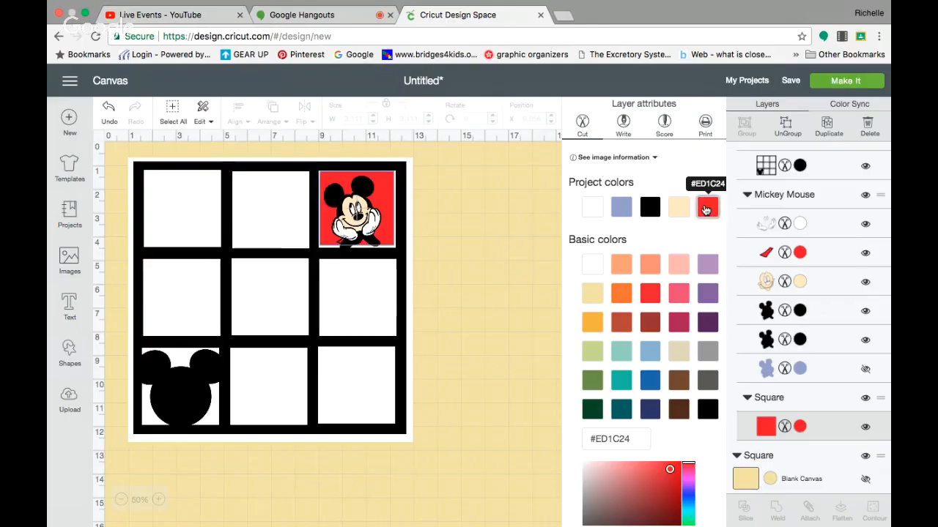
{"action": "left_click", "coordinate": [590, 207]}
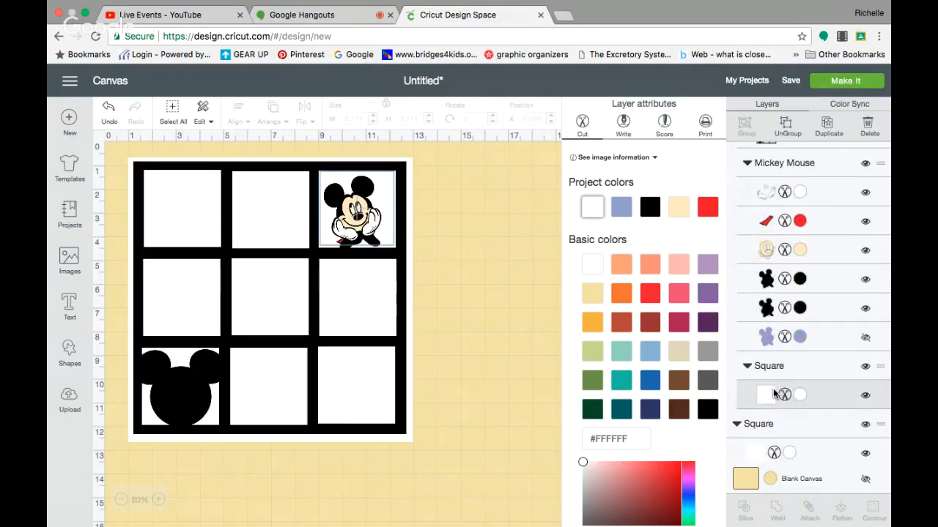
- Color the 12-inch backing square with the project red #ED1C24
{"action": "scroll", "coordinate": [774, 394], "scroll_direction": "up", "scroll_amount": 2}
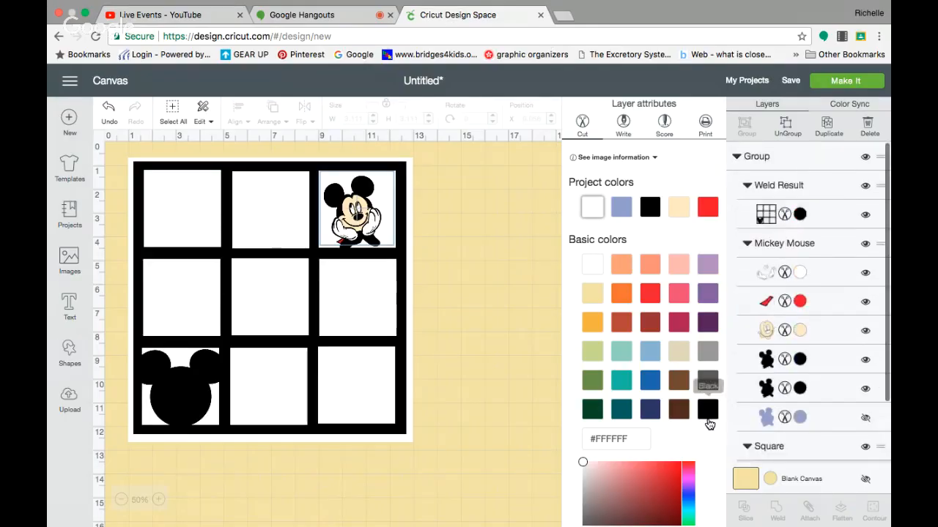
{"action": "left_click", "coordinate": [409, 304]}
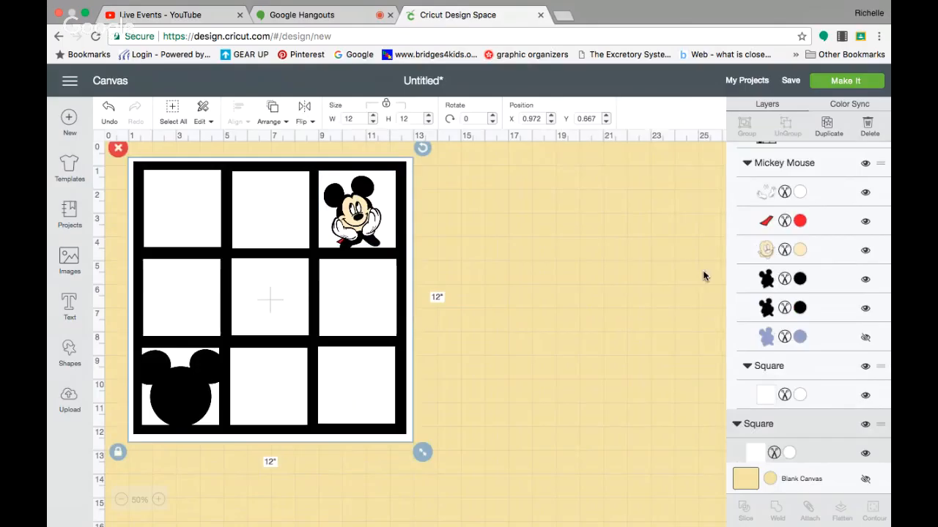
{"action": "left_click", "coordinate": [787, 454]}
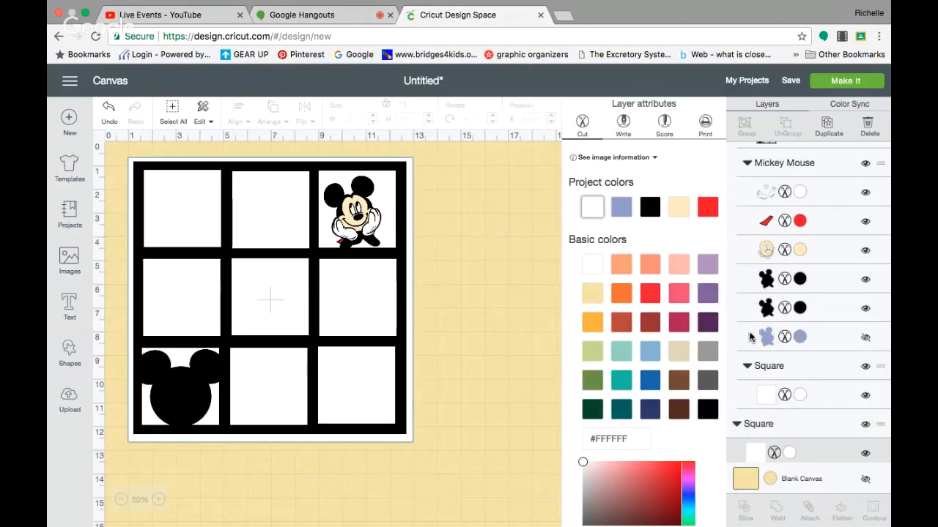
{"action": "left_click", "coordinate": [708, 209]}
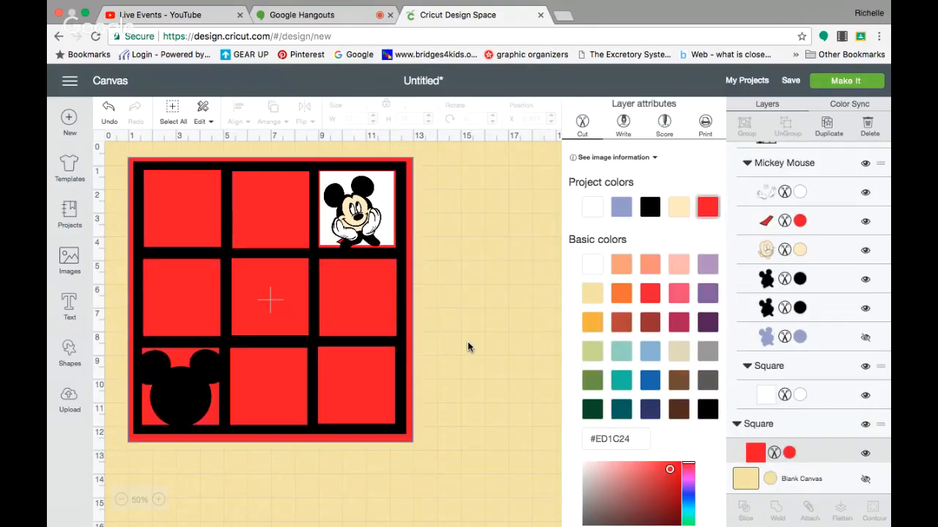
- Color the small square behind the Mickey Mouse image yellow-orange
{"action": "left_click", "coordinate": [381, 200]}
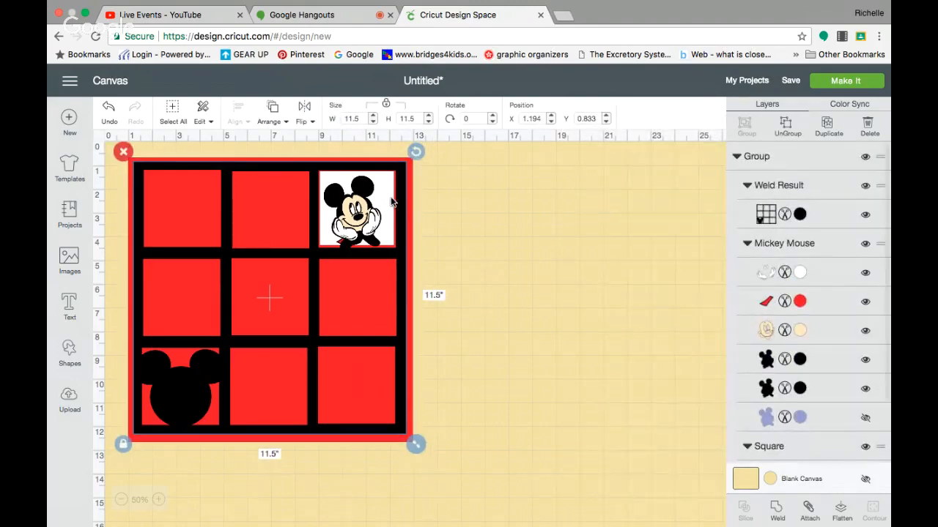
{"action": "scroll", "coordinate": [779, 390], "scroll_direction": "down", "scroll_amount": 2}
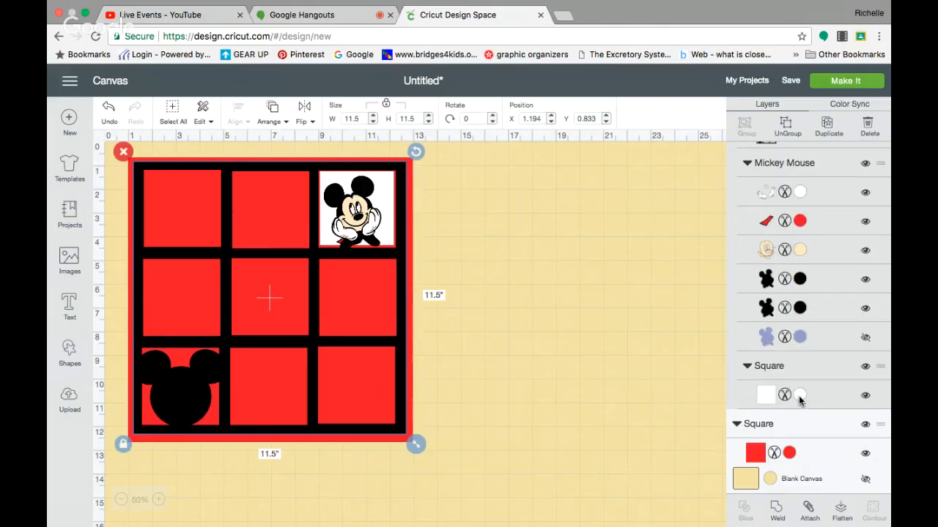
{"action": "left_click", "coordinate": [800, 396]}
{"action": "left_click", "coordinate": [595, 325]}
{"action": "left_click", "coordinate": [488, 337]}
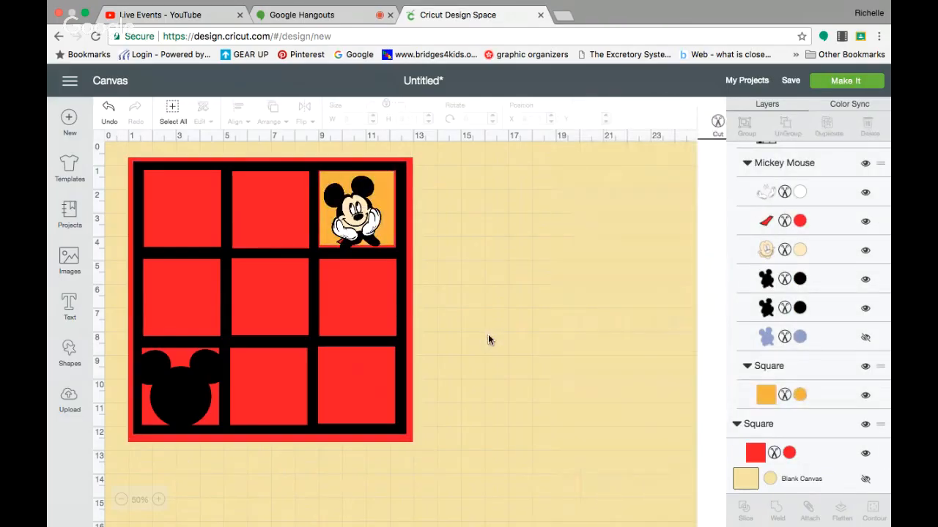
- Try to send the project to the cutting mats, and delete the red 12-inch backing square
{"action": "left_click", "coordinate": [398, 354]}
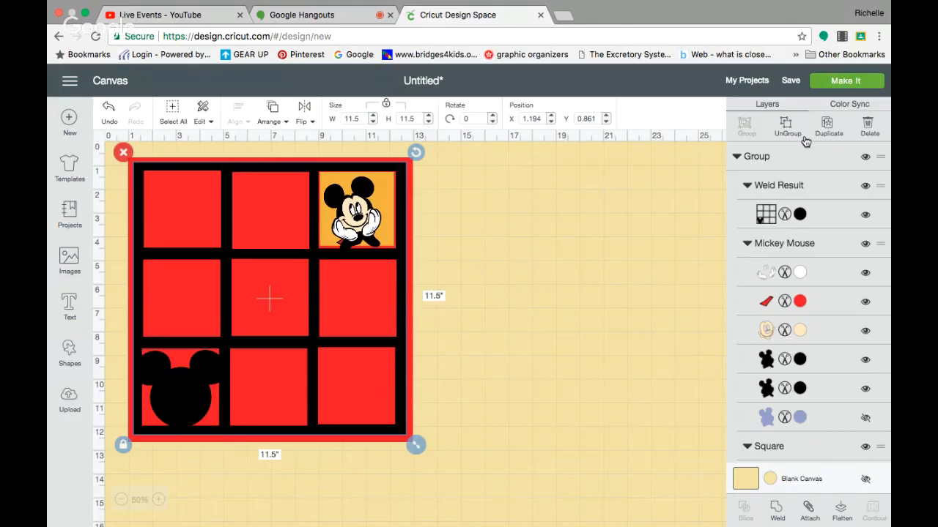
{"action": "left_click", "coordinate": [835, 87]}
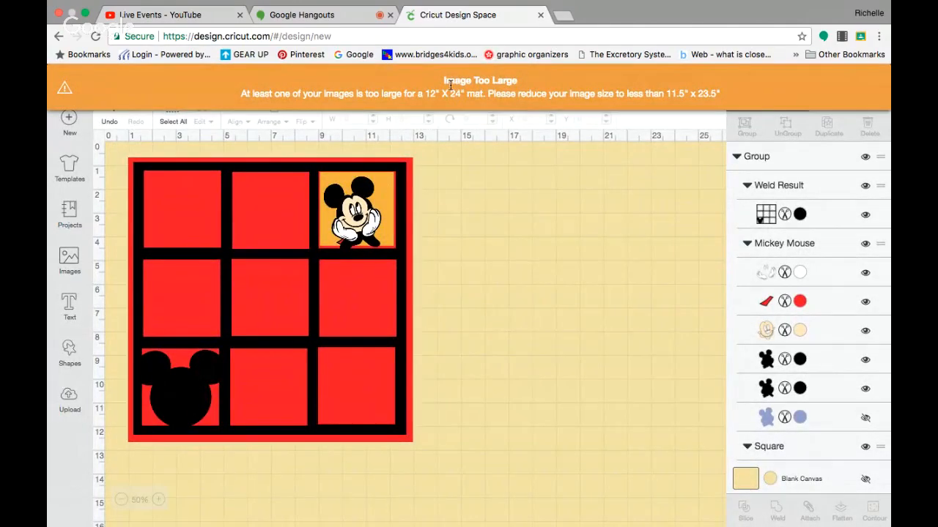
{"action": "left_click_drag", "start_coordinate": [409, 170], "coordinate": [602, 186]}
{"action": "left_click_drag", "start_coordinate": [513, 209], "coordinate": [628, 211]}
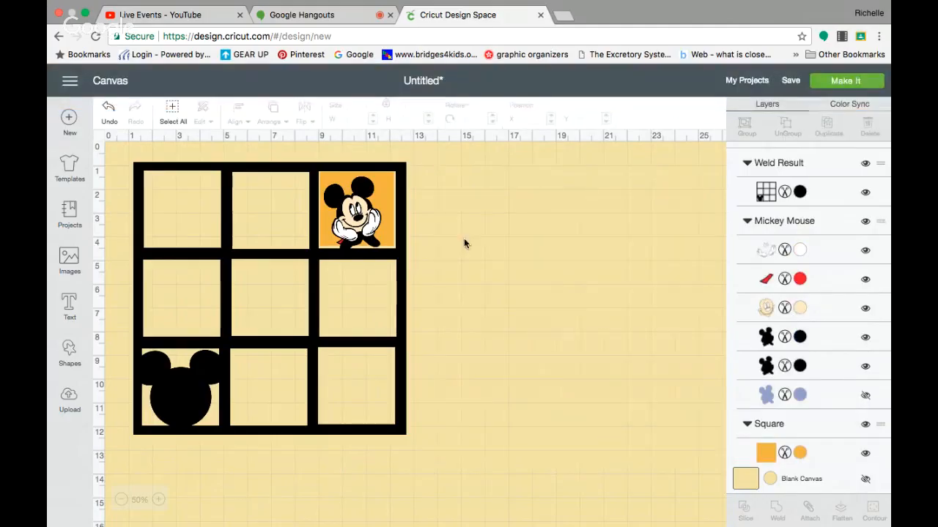
- Preview the cutting mats, examine the black grid frame on mat 2, and return to the canvas
{"action": "left_click", "coordinate": [838, 82]}
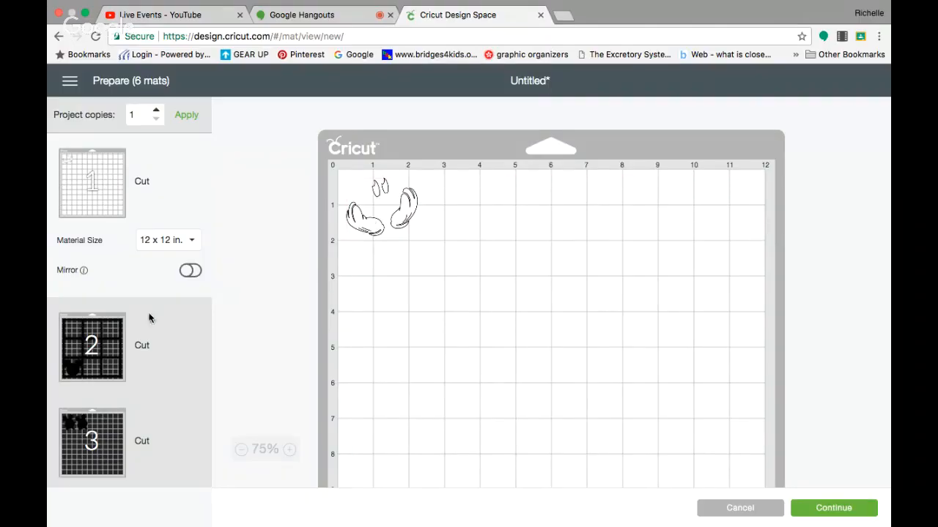
{"action": "scroll", "coordinate": [111, 340], "scroll_direction": "down", "scroll_amount": 2}
{"action": "left_click", "coordinate": [111, 316]}
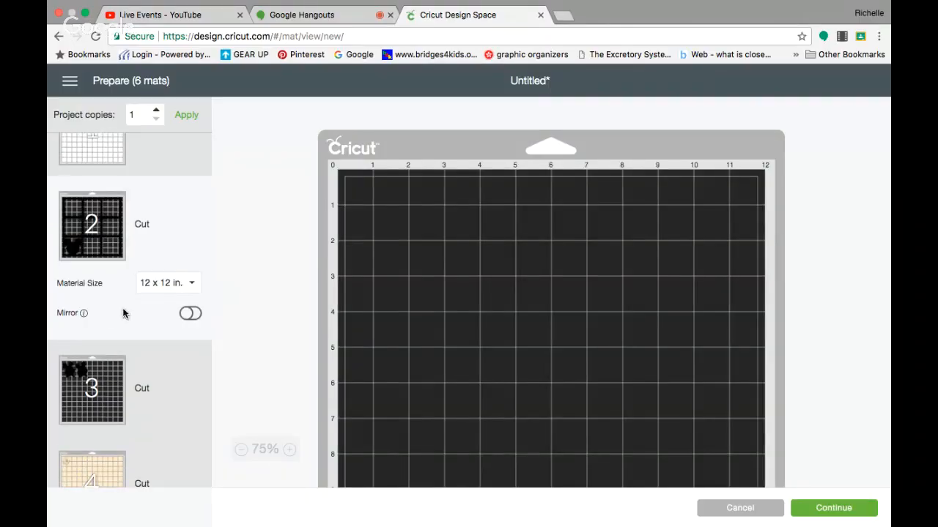
{"action": "scroll", "coordinate": [377, 296], "scroll_direction": "down", "scroll_amount": 3}
{"action": "scroll", "coordinate": [376, 296], "scroll_direction": "up", "scroll_amount": 2}
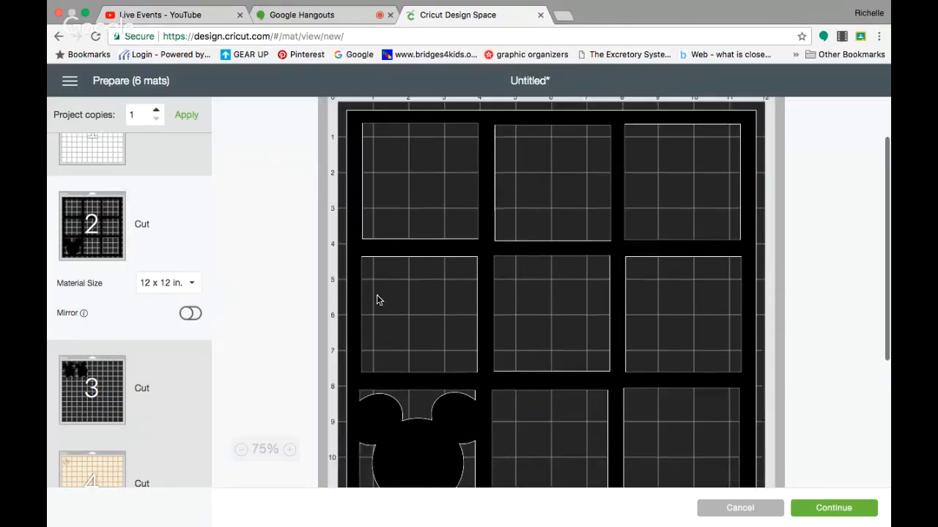
{"action": "scroll", "coordinate": [377, 296], "scroll_direction": "down", "scroll_amount": 2}
{"action": "scroll", "coordinate": [376, 299], "scroll_direction": "up", "scroll_amount": 3}
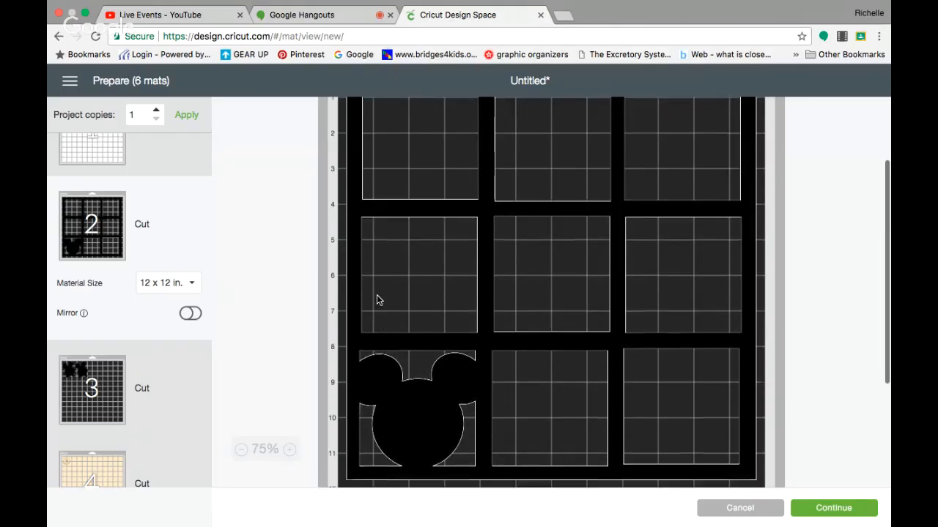
{"action": "scroll", "coordinate": [376, 300], "scroll_direction": "down", "scroll_amount": 3}
{"action": "scroll", "coordinate": [376, 299], "scroll_direction": "up", "scroll_amount": 2}
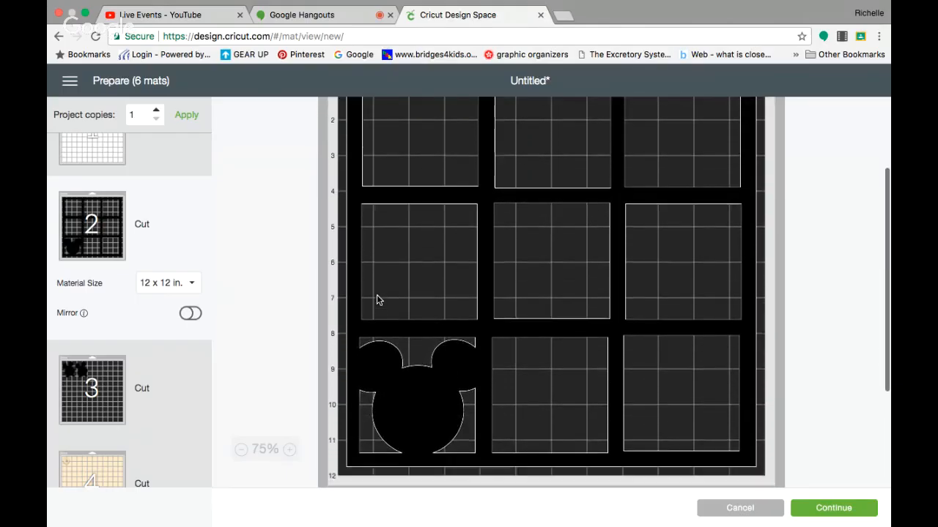
{"action": "scroll", "coordinate": [377, 300], "scroll_direction": "down", "scroll_amount": 1}
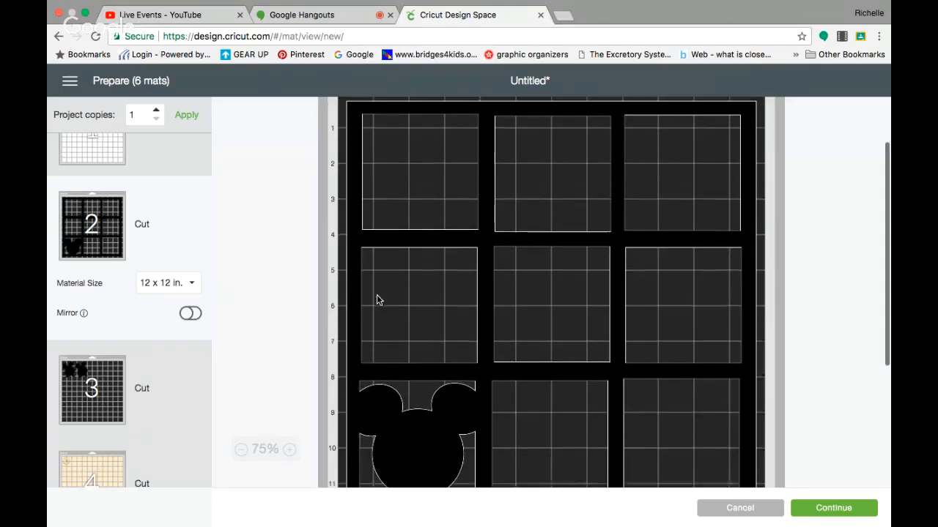
{"action": "left_click", "coordinate": [724, 509]}
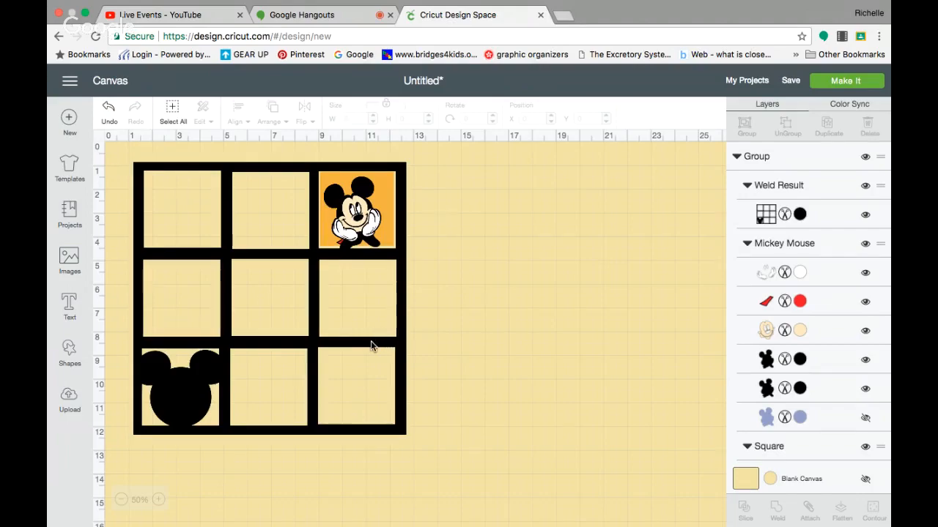
- Delete the whole grid group to clear the canvas
{"action": "left_click_drag", "start_coordinate": [370, 340], "coordinate": [461, 349]}
{"action": "left_click", "coordinate": [211, 162]}
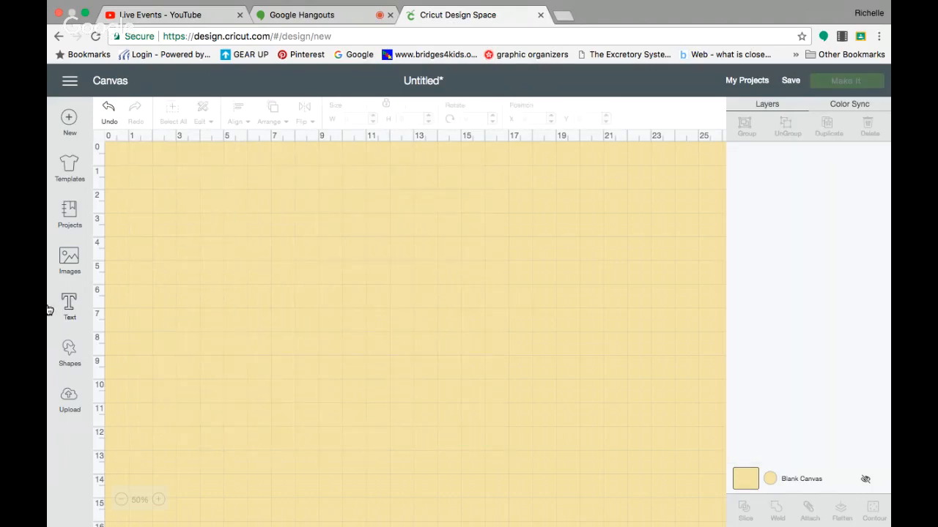
- Insert an 11.5-inch square at about X 1.28, Y 1.22, and color it black
{"action": "left_click", "coordinate": [69, 348]}
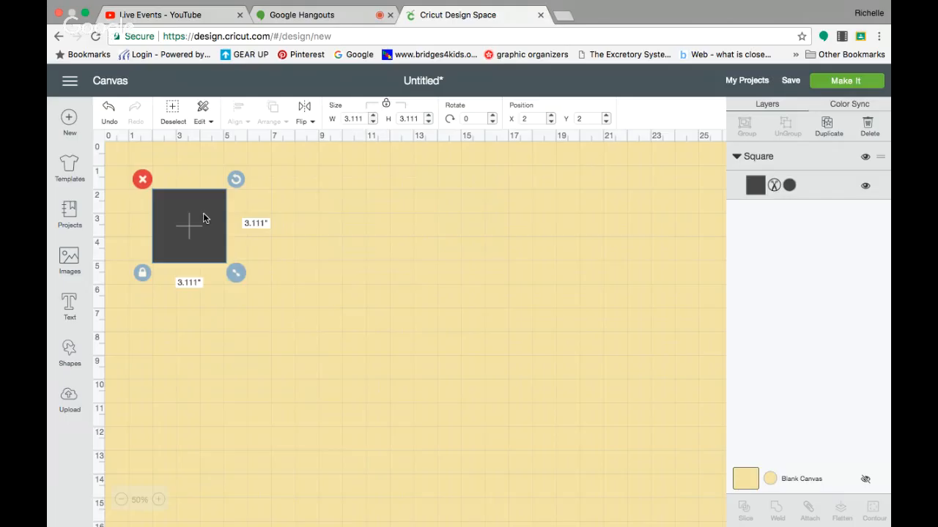
{"action": "left_click_drag", "start_coordinate": [354, 117], "coordinate": [305, 122]}
{"action": "key", "text": "Return"}
{"action": "left_click_drag", "start_coordinate": [318, 273], "coordinate": [301, 259]}
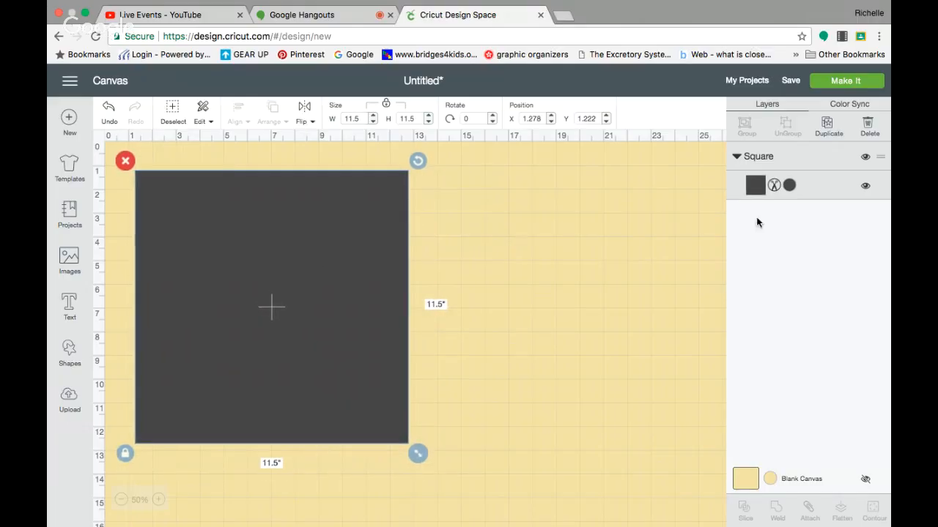
{"action": "left_click", "coordinate": [788, 186]}
{"action": "left_click", "coordinate": [706, 408]}
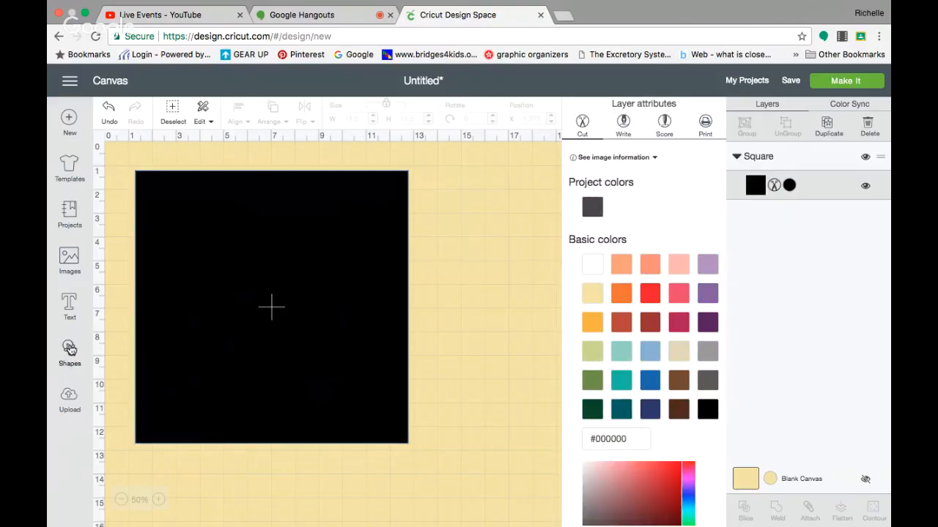
- Insert a 3.25-inch circle and position it in the black square's upper-left corner at about X 1.56, Y 1.44
{"action": "left_click", "coordinate": [69, 349]}
{"action": "left_click", "coordinate": [169, 260]}
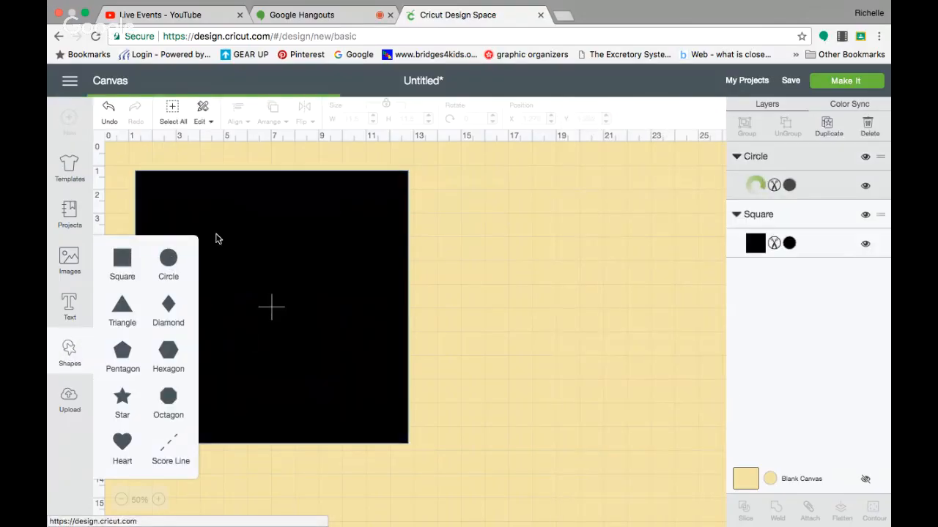
{"action": "left_click_drag", "start_coordinate": [200, 237], "coordinate": [183, 216]}
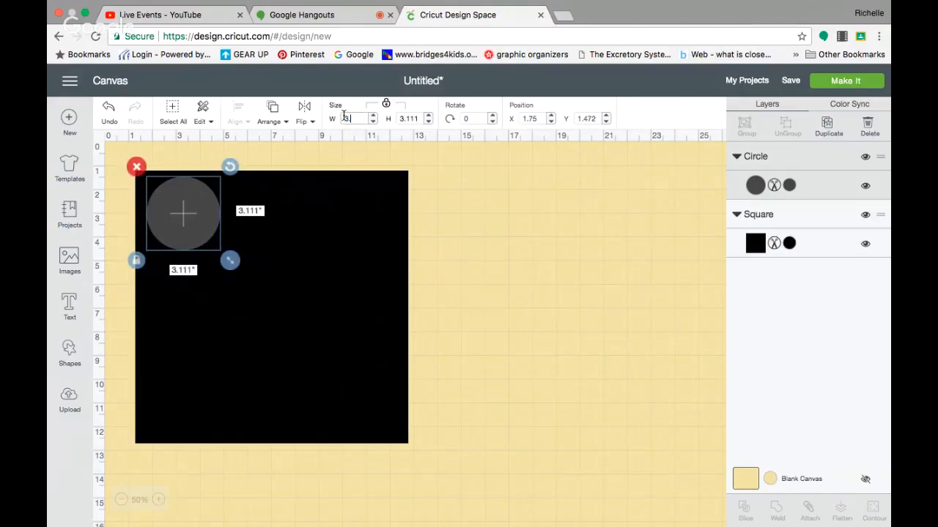
{"action": "left_click", "coordinate": [343, 116]}
{"action": "type", "text": "3.25"}
{"action": "key", "text": "Return"}
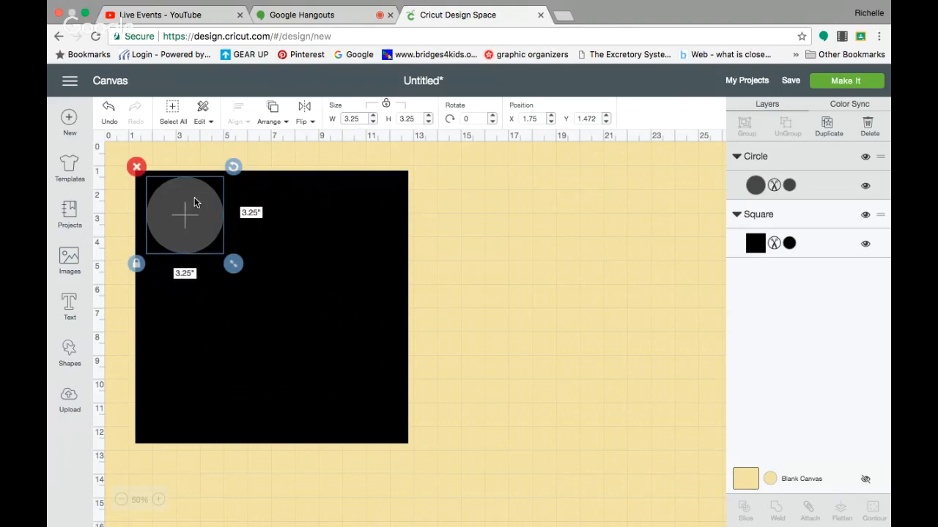
{"action": "left_click_drag", "start_coordinate": [195, 203], "coordinate": [189, 203]}
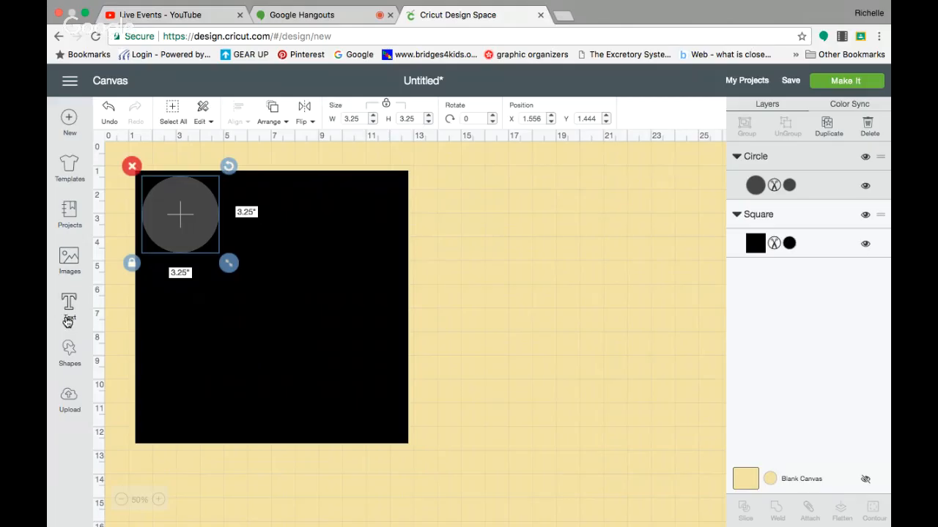
- Insert a square below the circle at about X 1.56, Y 4.97, and stretch it unproportionally to about 5.42 by 1.67 inches
{"action": "left_click", "coordinate": [69, 352]}
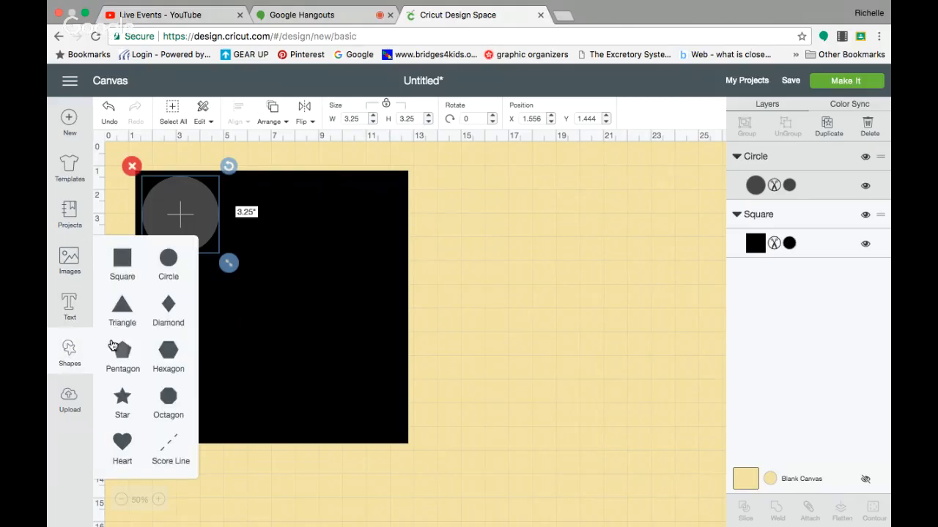
{"action": "left_click", "coordinate": [122, 258]}
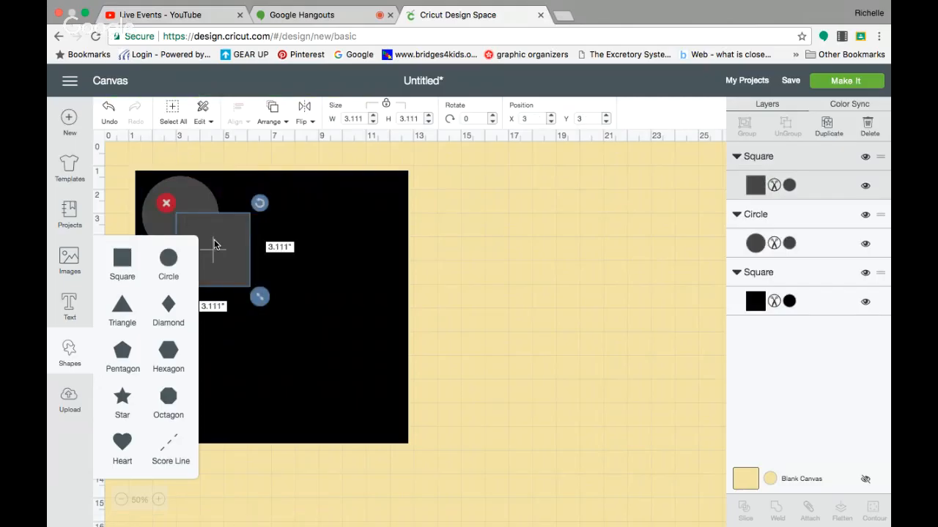
{"action": "left_click_drag", "start_coordinate": [215, 229], "coordinate": [181, 292]}
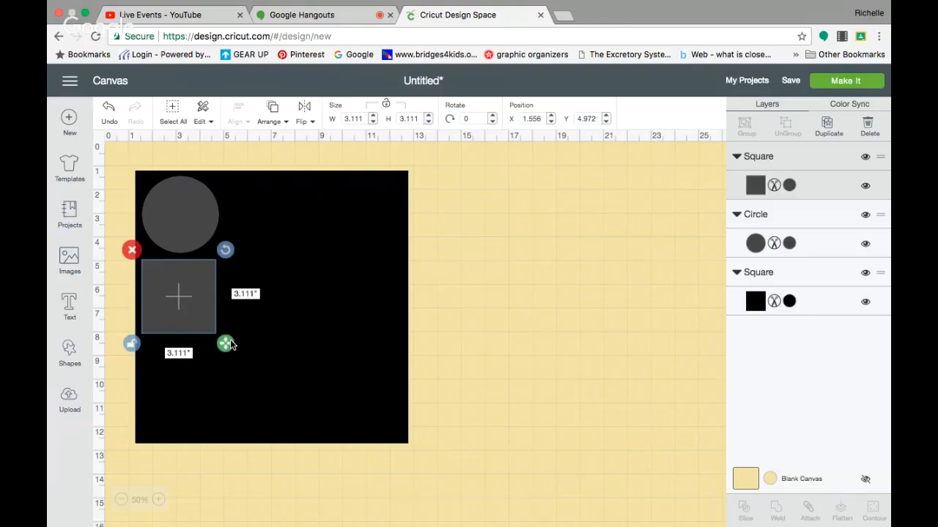
{"action": "left_click_drag", "start_coordinate": [229, 346], "coordinate": [286, 312]}
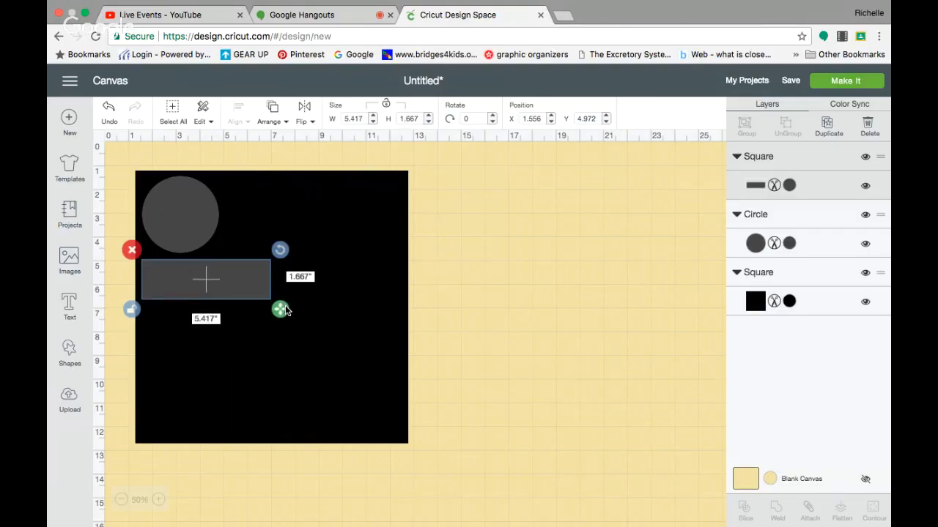
- Duplicate the 3.25-inch circle twice and space the copies across the black square's top row, the last at about X 8.83, Y 1.47
{"action": "left_click", "coordinate": [542, 321]}
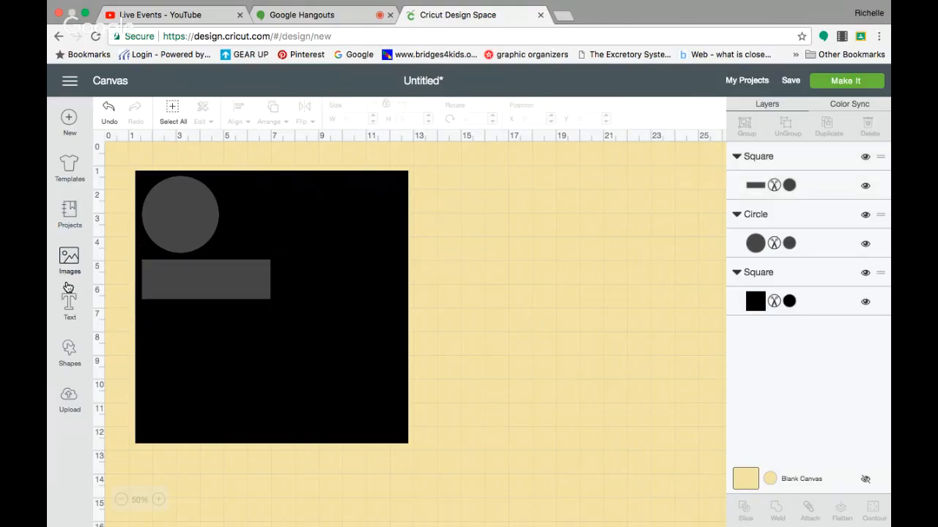
{"action": "left_click", "coordinate": [69, 357]}
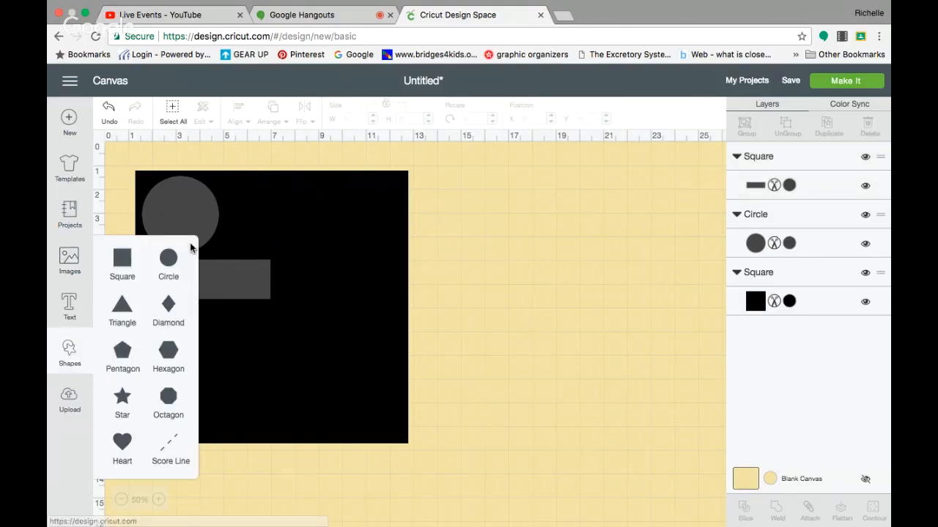
{"action": "left_click", "coordinate": [184, 209]}
{"action": "left_click", "coordinate": [830, 123]}
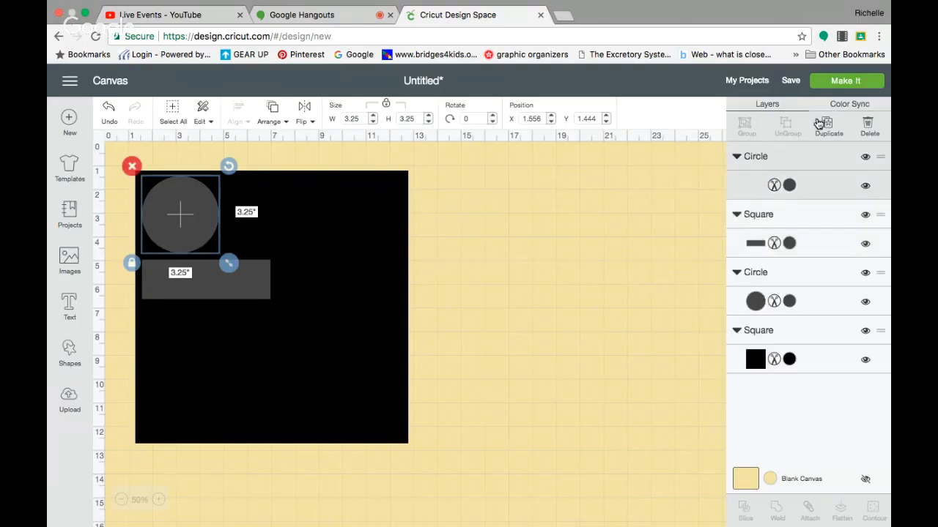
{"action": "left_click_drag", "start_coordinate": [193, 223], "coordinate": [358, 216]}
{"action": "left_click", "coordinate": [828, 126]}
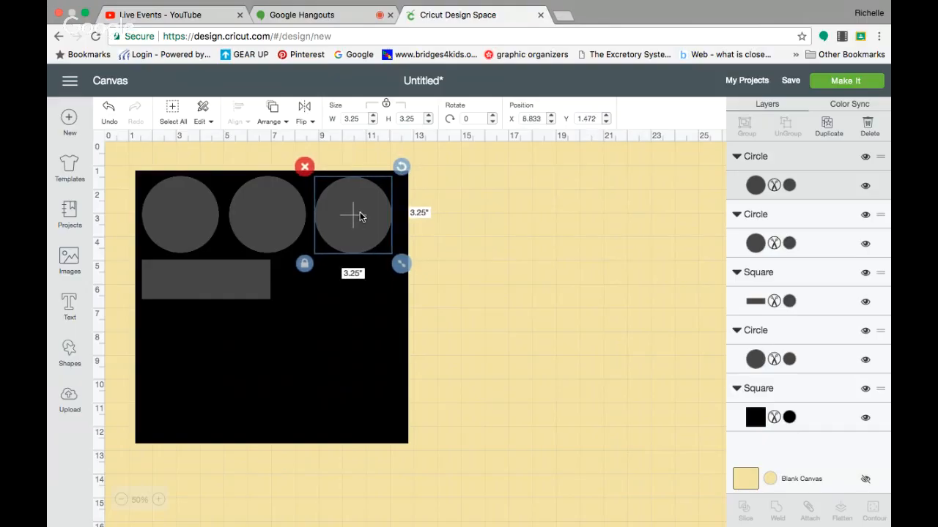
- Place another circle copy at about X 8.83, Y 5.22, and stretch the rectangle beside it to about 6.94 by 3.64 inches
{"action": "left_click", "coordinate": [829, 126]}
{"action": "left_click_drag", "start_coordinate": [368, 241], "coordinate": [355, 320]}
{"action": "left_click", "coordinate": [240, 284]}
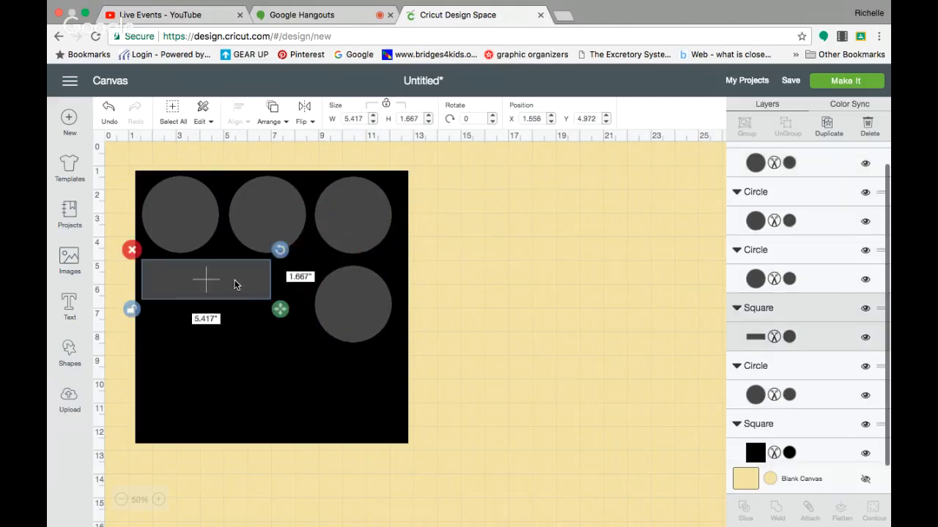
{"action": "left_click_drag", "start_coordinate": [279, 308], "coordinate": [315, 361]}
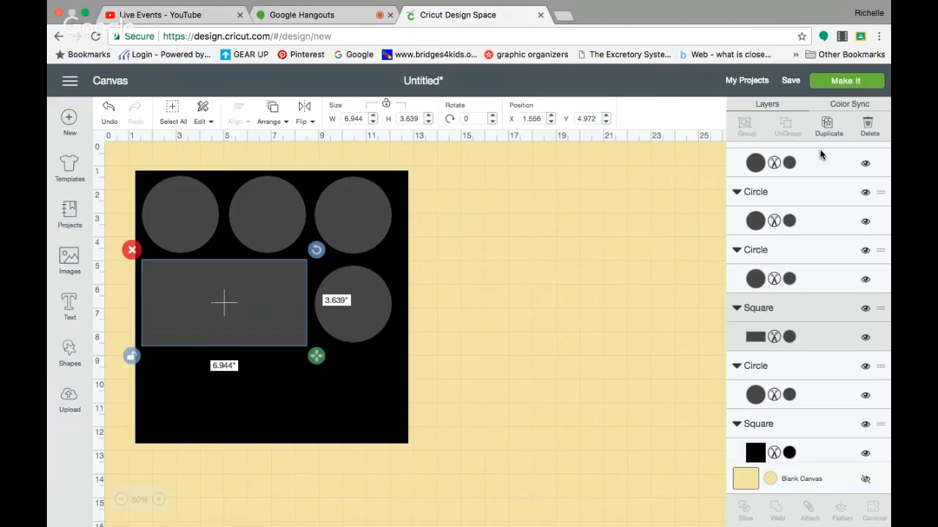
- Duplicate the circle three times to form a bottom row at about X 1.47, 5.03 and 8.92, between Y 9.17 and 9.31
{"action": "left_click", "coordinate": [355, 305]}
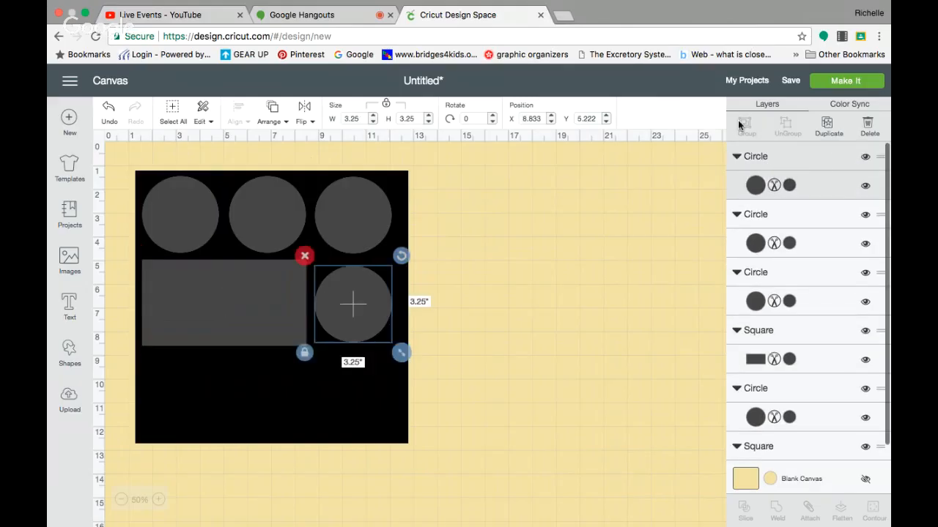
{"action": "left_click", "coordinate": [828, 128]}
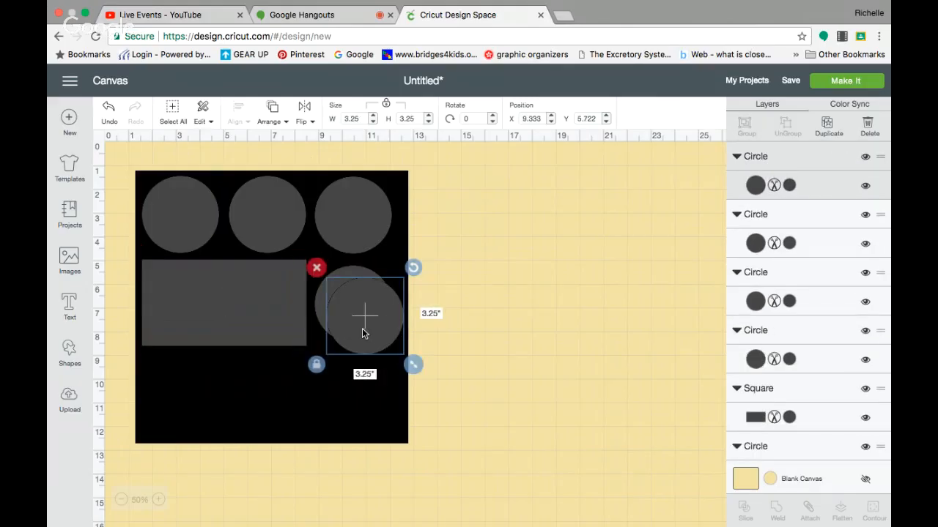
{"action": "left_click_drag", "start_coordinate": [361, 333], "coordinate": [178, 407]}
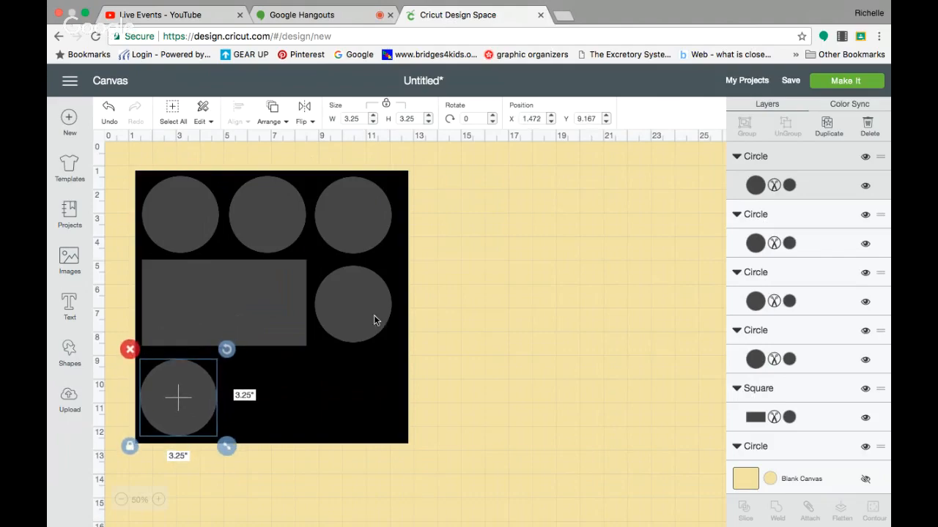
{"action": "left_click", "coordinate": [828, 126]}
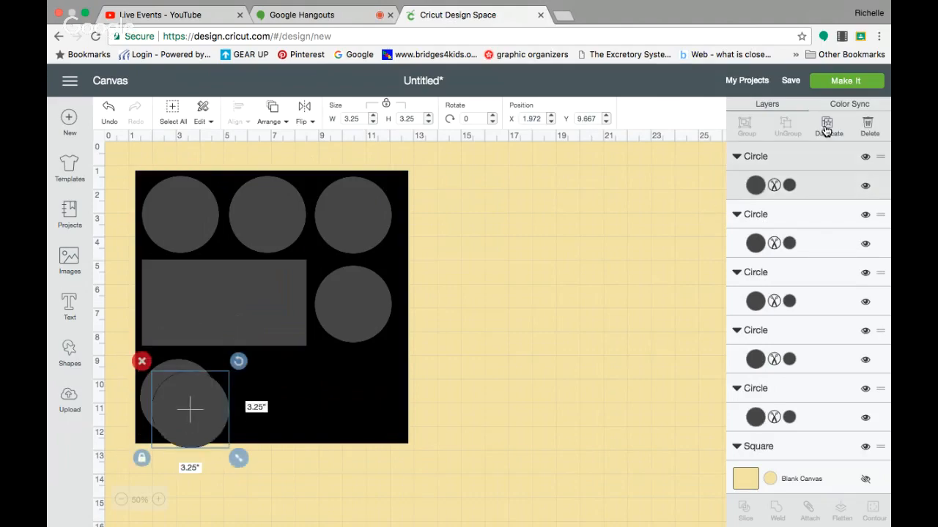
{"action": "left_click_drag", "start_coordinate": [189, 419], "coordinate": [250, 400]}
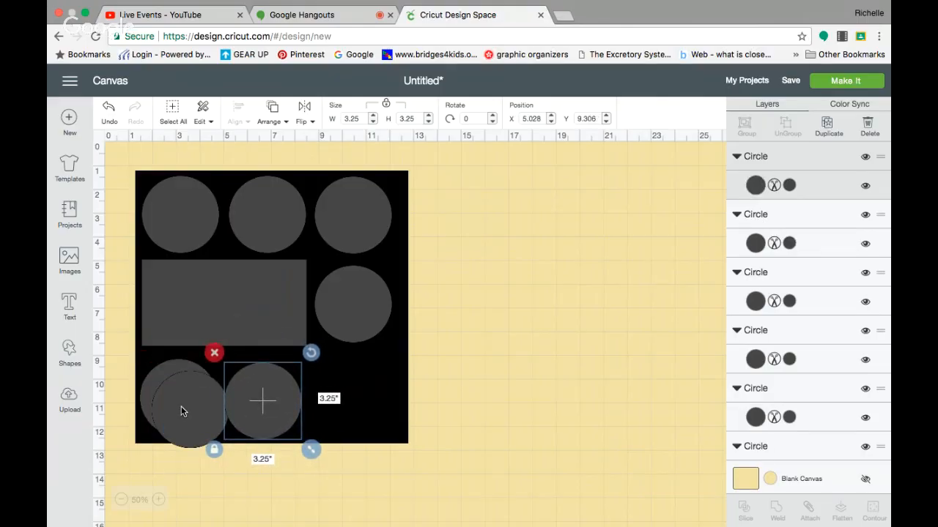
{"action": "left_click_drag", "start_coordinate": [181, 405], "coordinate": [364, 390]}
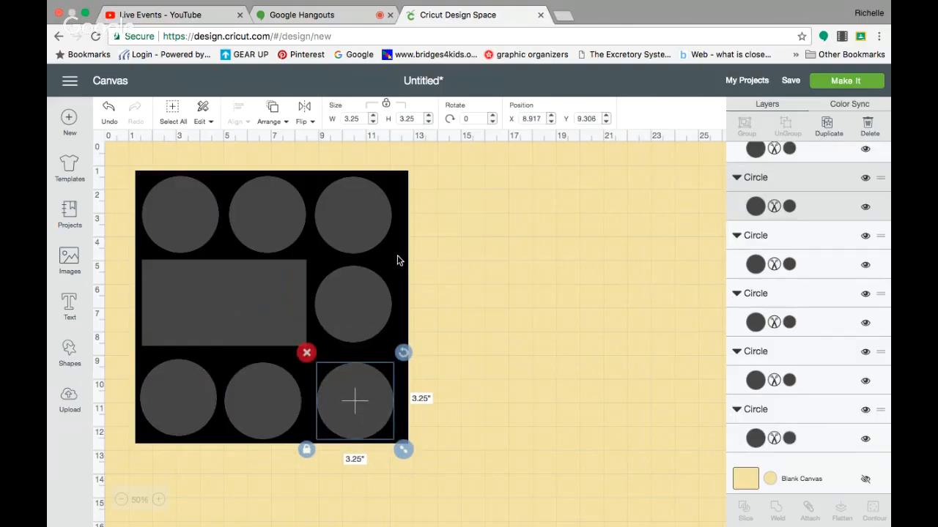
- Move the black square aside to about X 14.89, Y 1.06, and weld all the circles and the rectangle into one shape
{"action": "left_click_drag", "start_coordinate": [397, 257], "coordinate": [721, 253]}
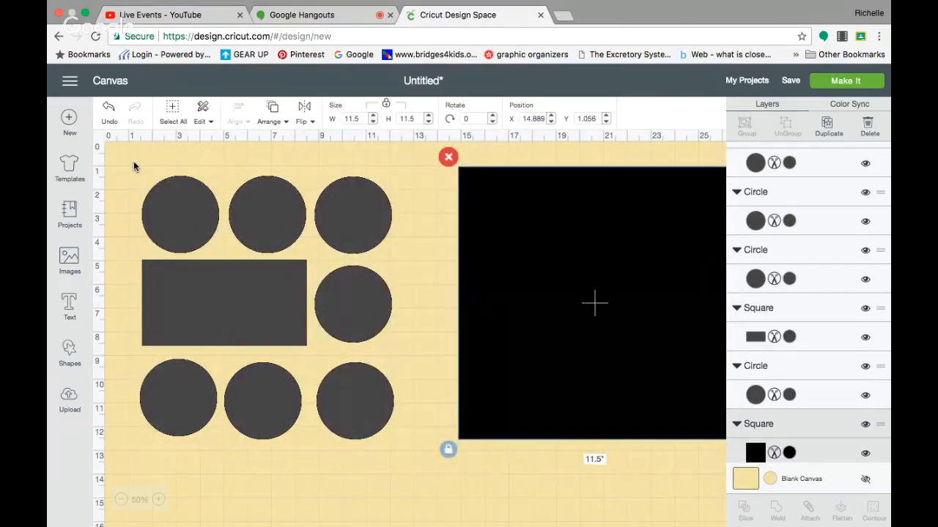
{"action": "left_click_drag", "start_coordinate": [133, 161], "coordinate": [389, 472]}
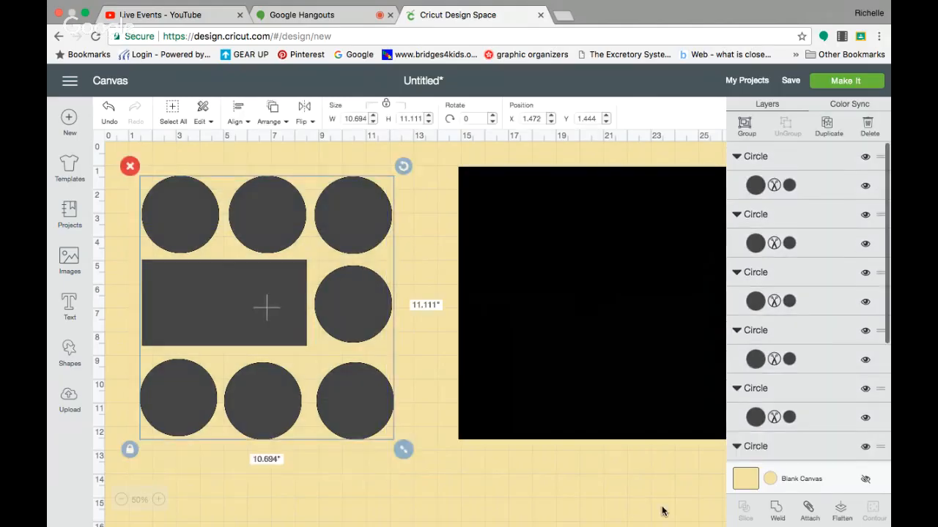
{"action": "left_click", "coordinate": [777, 509]}
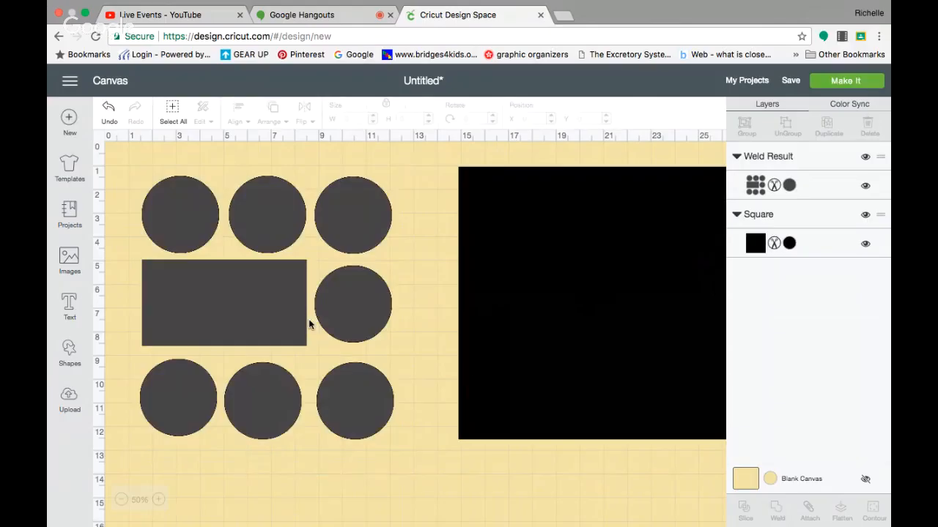
- Move the black square back behind the welded windows at about X 1.08, Y 1.25, and slice the two shapes
{"action": "left_click_drag", "start_coordinate": [562, 309], "coordinate": [234, 314]}
{"action": "left_click", "coordinate": [163, 153]}
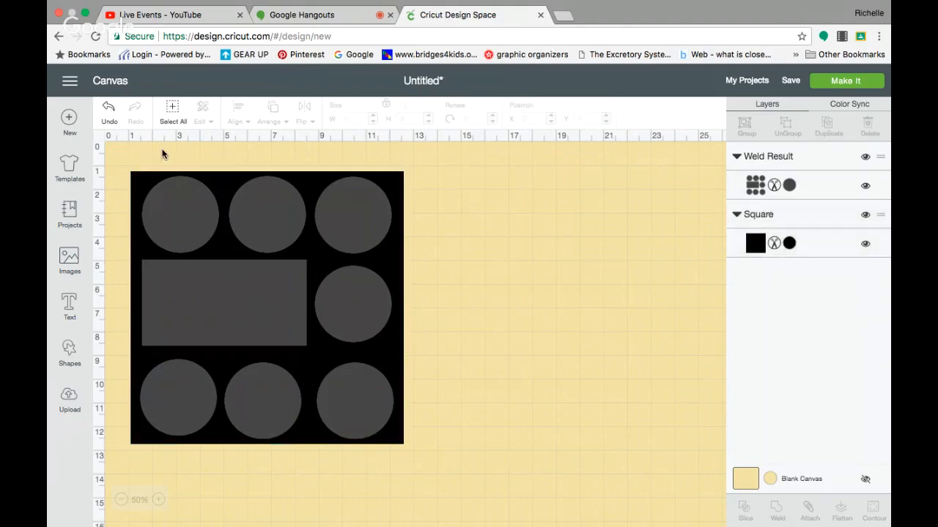
{"action": "left_click_drag", "start_coordinate": [115, 153], "coordinate": [418, 483]}
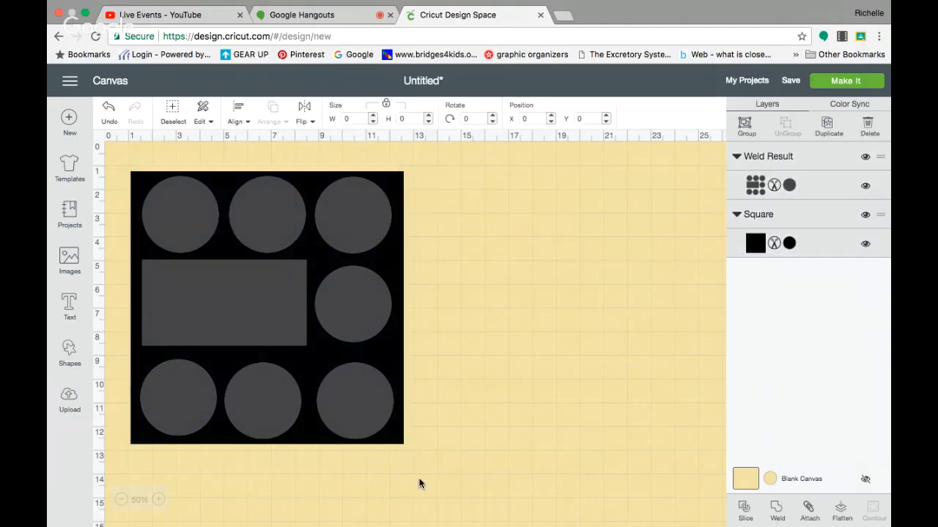
{"action": "left_click", "coordinate": [745, 511]}
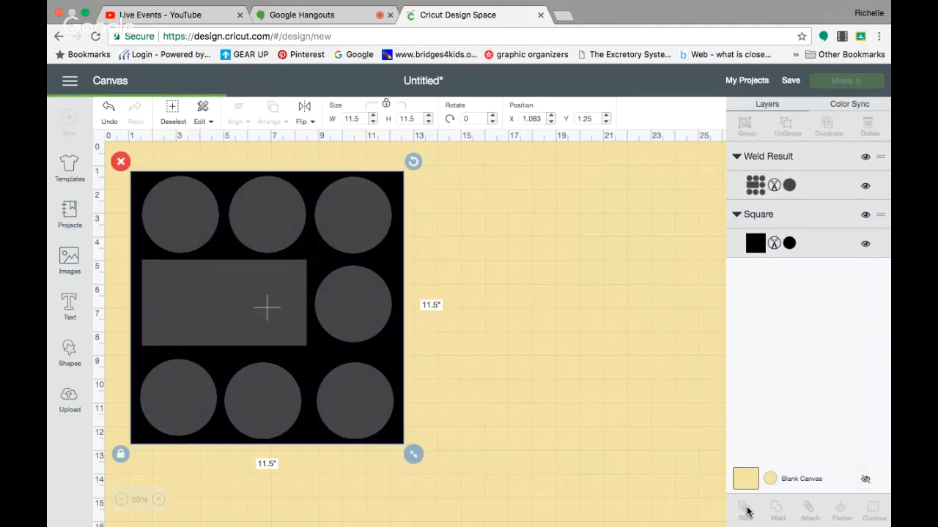
- Move the sliced-out window pieces off the black square and delete them, leaving only the frame
{"action": "left_click_drag", "start_coordinate": [246, 334], "coordinate": [551, 328]}
{"action": "left_click", "coordinate": [444, 174]}
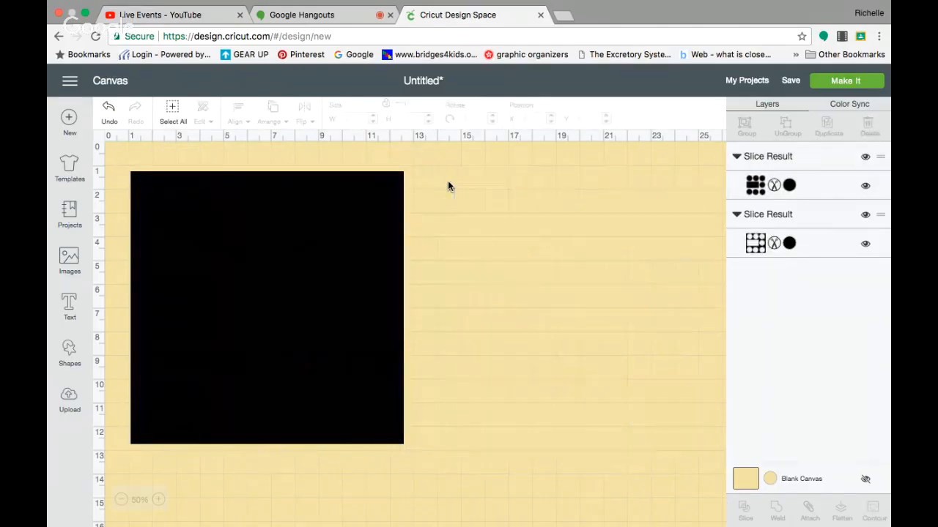
{"action": "left_click", "coordinate": [203, 263]}
{"action": "left_click_drag", "start_coordinate": [204, 262], "coordinate": [504, 260]}
{"action": "left_click", "coordinate": [447, 168]}
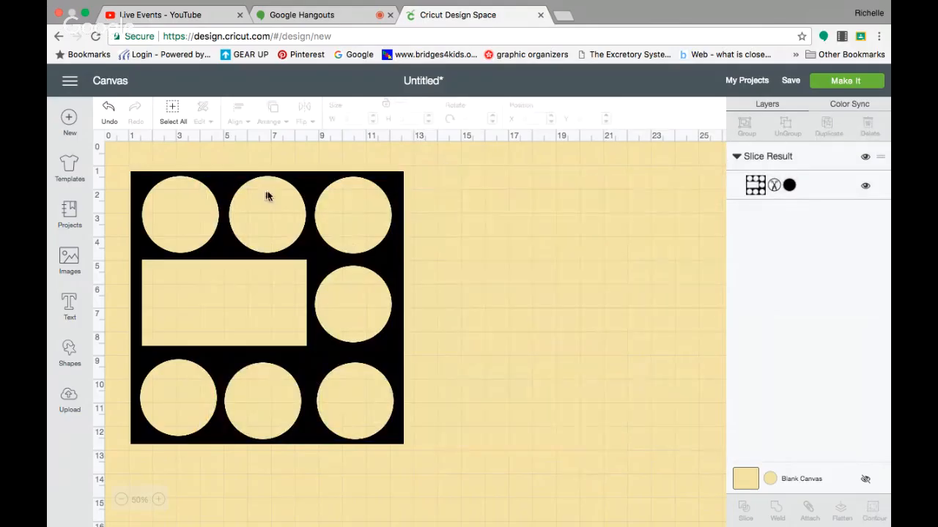
- Delete the circle-window frame and insert a new 11.5-inch square at about X 1.81, Y 1.58
{"action": "mouse_move", "coordinate": [266, 257]}
{"action": "left_mouse_down"}
{"action": "mouse_move", "coordinate": [341, 257]}
{"action": "mouse_move", "coordinate": [271, 266]}
{"action": "mouse_move", "coordinate": [270, 253]}
{"action": "left_mouse_up"}
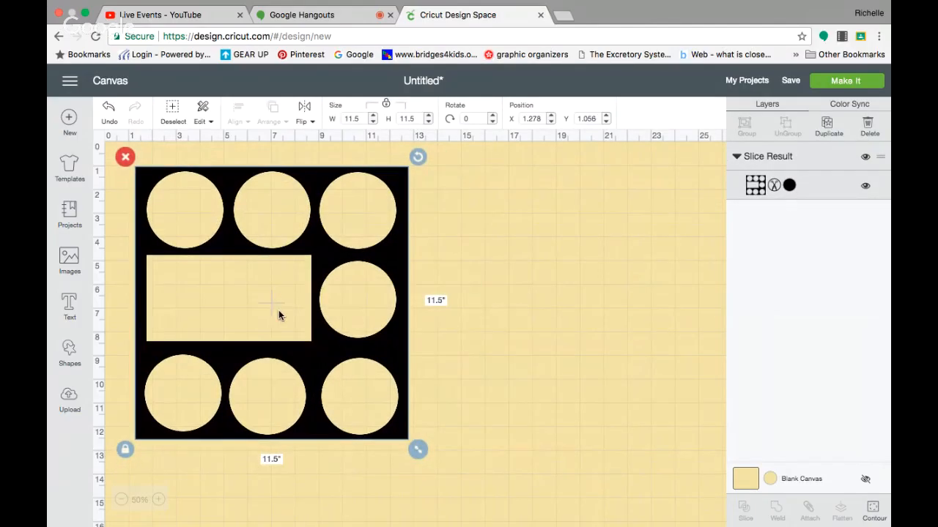
{"action": "left_click", "coordinate": [126, 159]}
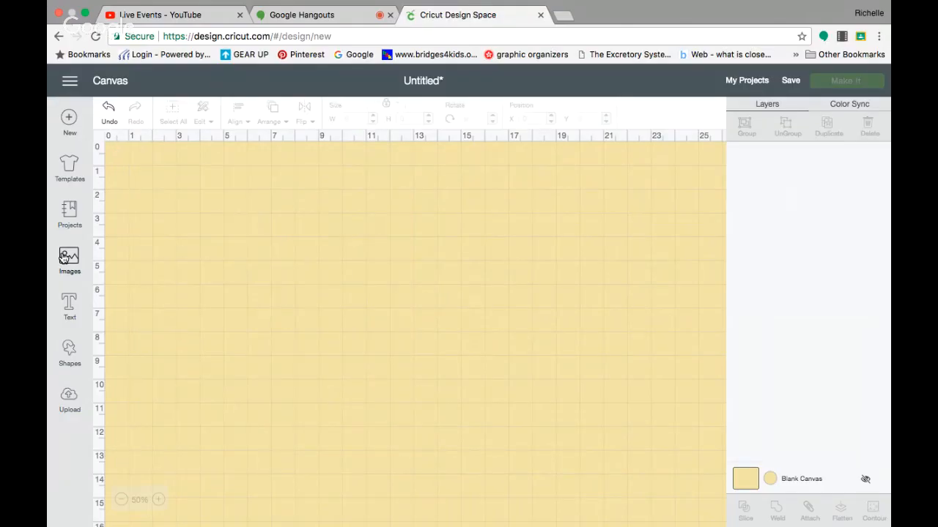
{"action": "left_click", "coordinate": [70, 350]}
{"action": "left_click", "coordinate": [122, 260]}
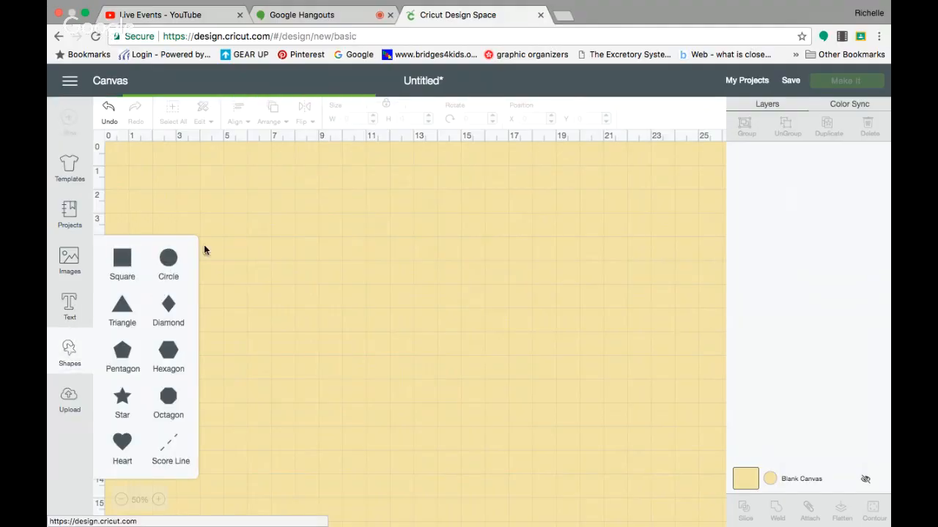
{"action": "left_click_drag", "start_coordinate": [234, 242], "coordinate": [194, 195]}
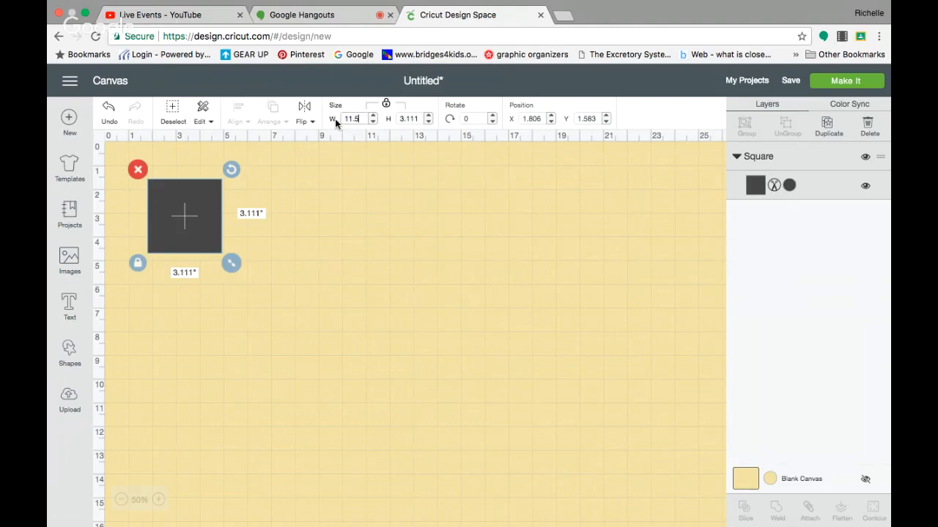
{"action": "key", "text": "Return"}
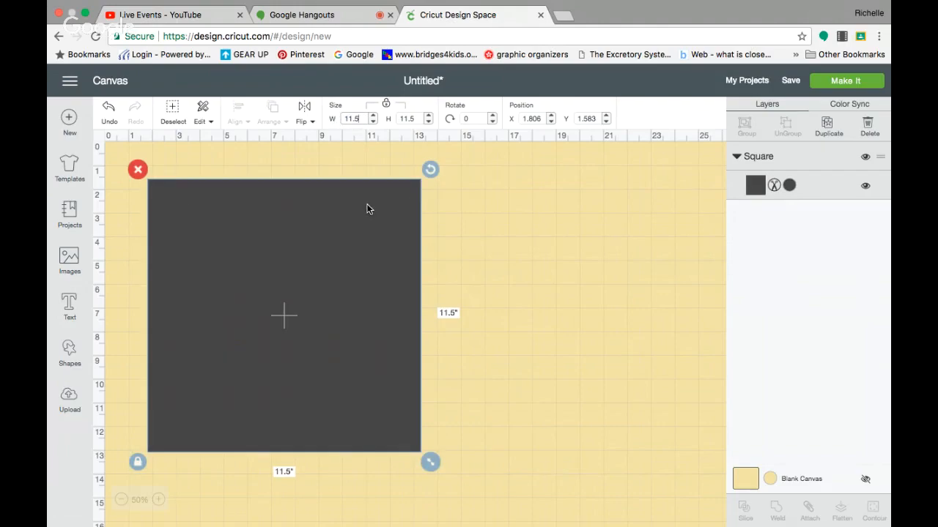
- Insert a second, smaller square and place it in the large square's upper-left corner at about X 2.42, Y 1.97
{"action": "left_click", "coordinate": [70, 353]}
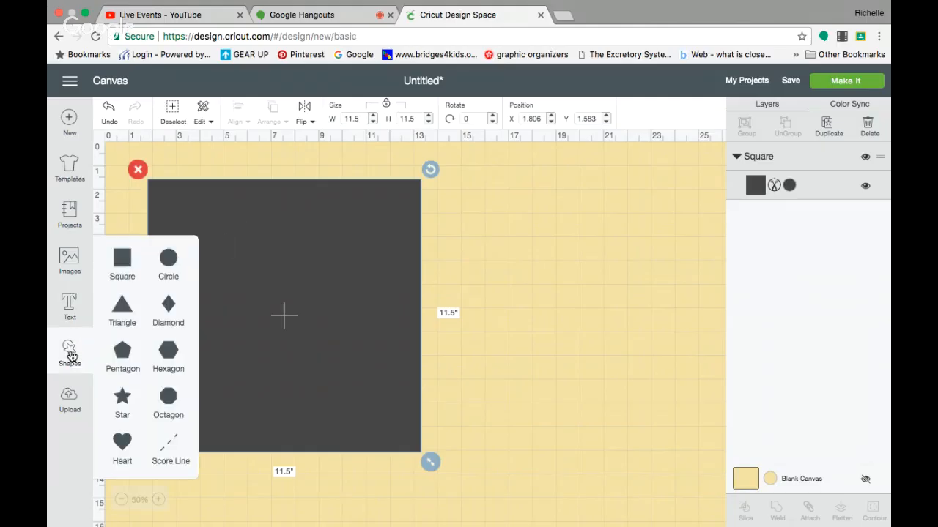
{"action": "left_click", "coordinate": [117, 267]}
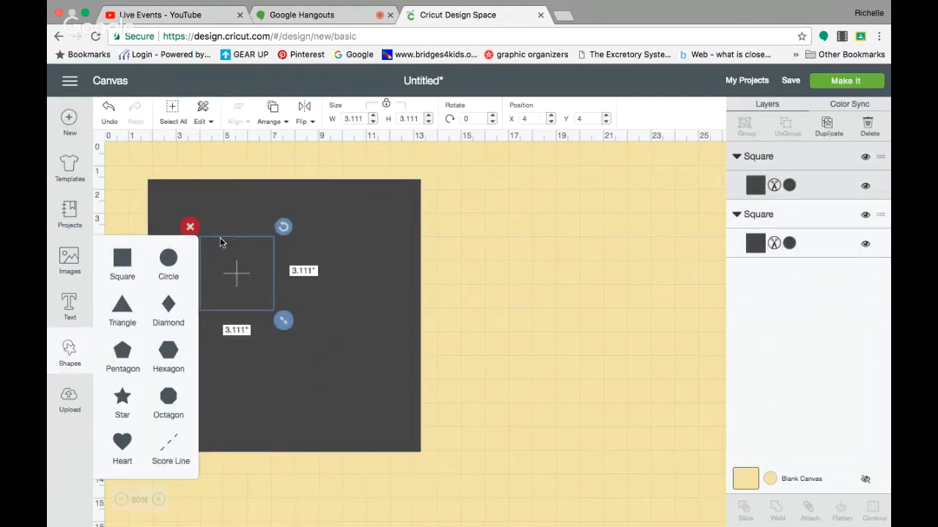
{"action": "left_click_drag", "start_coordinate": [238, 258], "coordinate": [224, 215]}
- Color the large 11.5-inch square white
{"action": "left_click", "coordinate": [387, 272]}
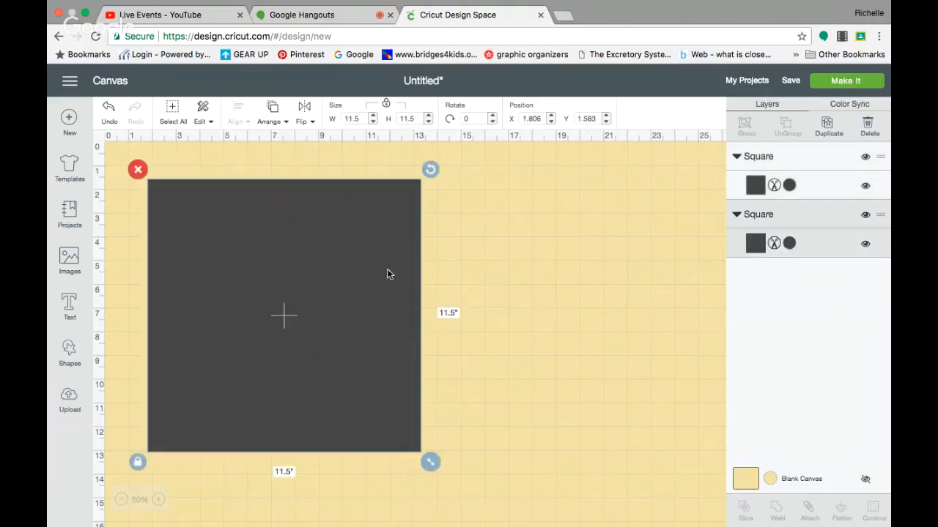
{"action": "left_click", "coordinate": [790, 243]}
{"action": "left_click", "coordinate": [592, 263]}
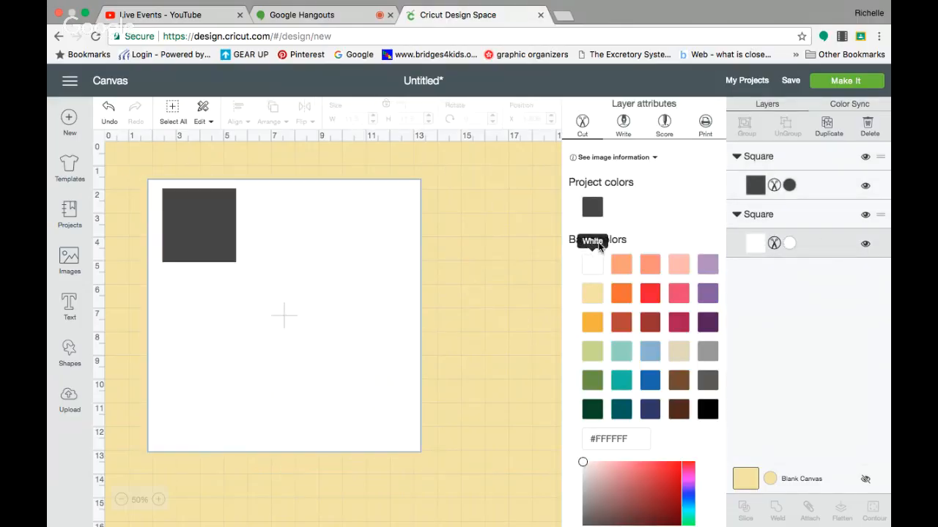
- Resize the small dark square to 3.25 inches and move it closer to the white square's corner, at about X 2.14, Y 1.83
{"action": "left_click", "coordinate": [202, 231]}
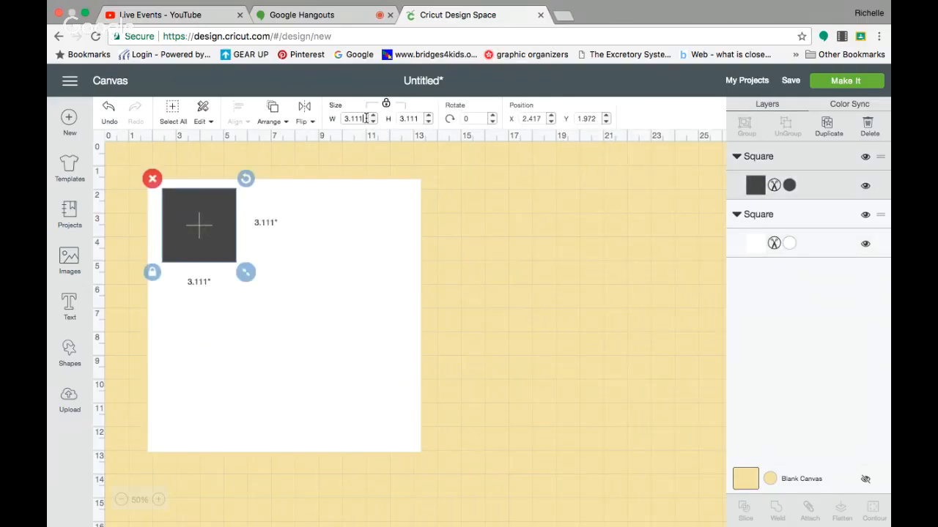
{"action": "left_click_drag", "start_coordinate": [366, 118], "coordinate": [332, 121]}
{"action": "type", "text": "3.25"}
{"action": "key", "text": "Return"}
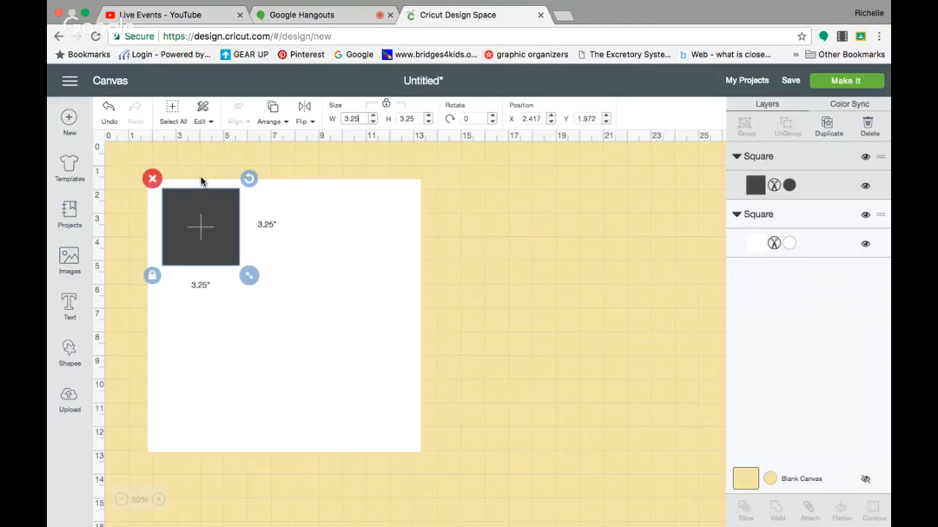
{"action": "mouse_move", "coordinate": [191, 227]}
{"action": "left_mouse_down"}
{"action": "mouse_move", "coordinate": [184, 217]}
{"action": "mouse_move", "coordinate": [192, 223]}
{"action": "left_mouse_up"}
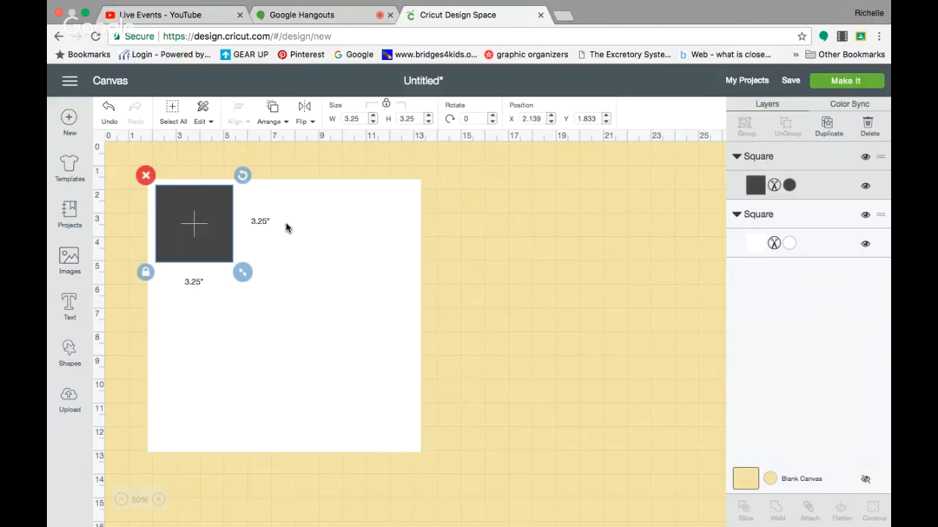
- Duplicate the 3.25-inch square and space the copies across the white square's top row to make three windows
{"action": "left_click", "coordinate": [835, 130]}
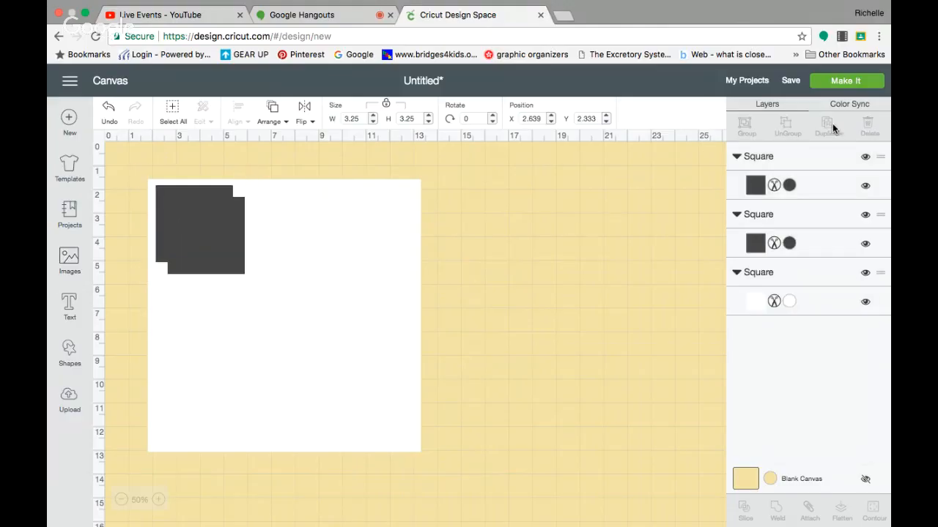
{"action": "left_click", "coordinate": [835, 131]}
{"action": "left_click_drag", "start_coordinate": [197, 273], "coordinate": [357, 249]}
- Duplicate the 3.25-inch dark square and place three copies along the white square's bottom row, at about Y 9.5
{"action": "left_click_drag", "start_coordinate": [204, 246], "coordinate": [203, 397]}
{"action": "left_click", "coordinate": [826, 124]}
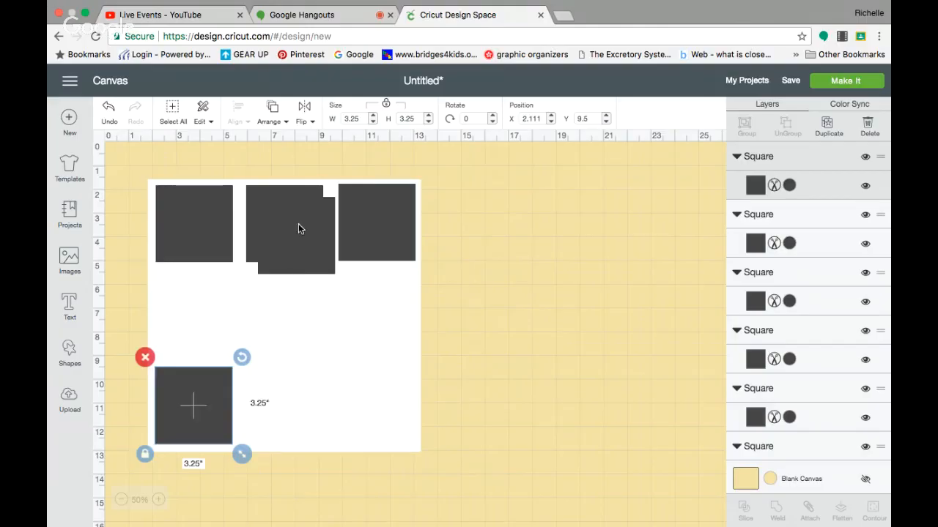
{"action": "left_click_drag", "start_coordinate": [295, 227], "coordinate": [284, 399]}
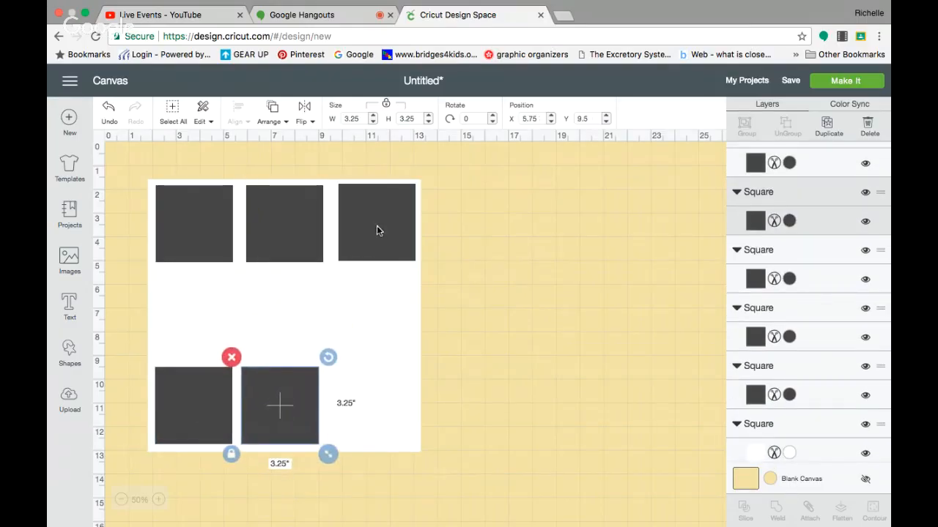
{"action": "left_click_drag", "start_coordinate": [383, 211], "coordinate": [373, 396]}
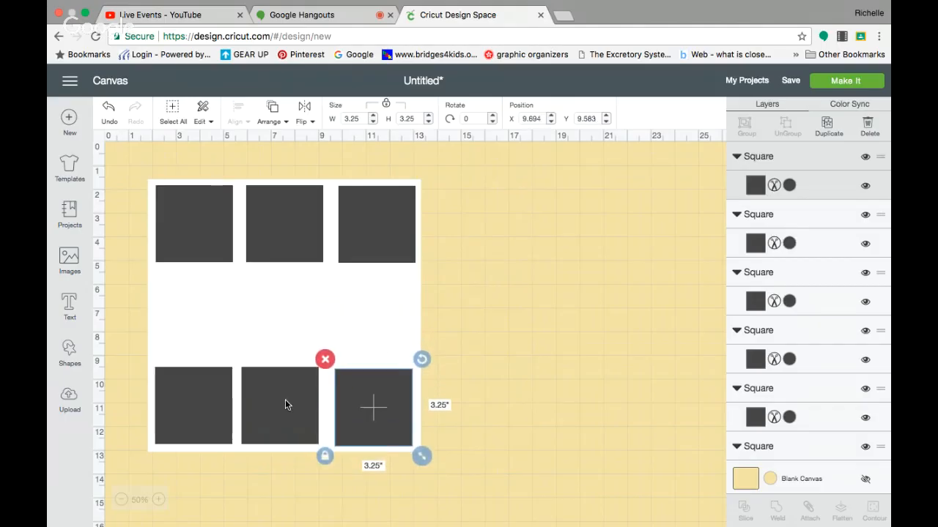
- Even out the spacing and alignment of the three bottom-row squares at about Y 9.6, and nudge the top row's middle square
{"action": "left_click_drag", "start_coordinate": [282, 402], "coordinate": [288, 404]}
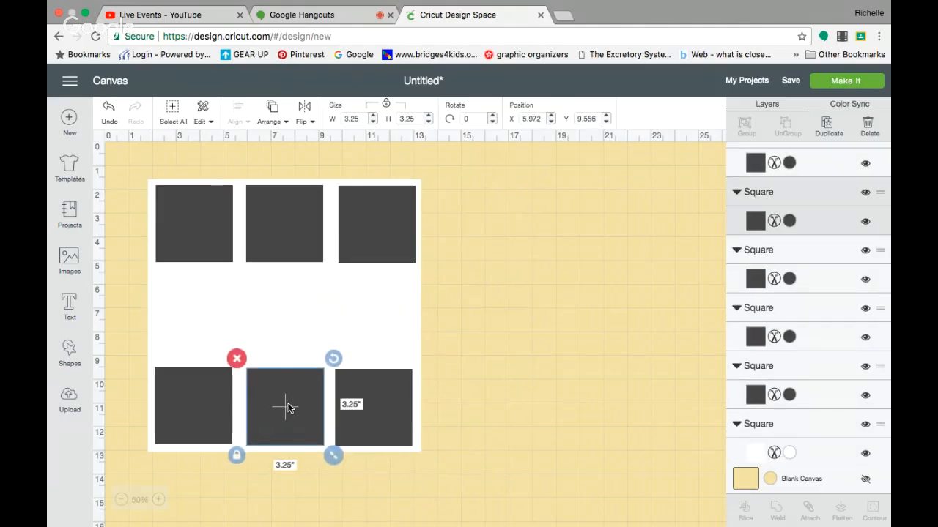
{"action": "left_click_drag", "start_coordinate": [198, 408], "coordinate": [199, 404]}
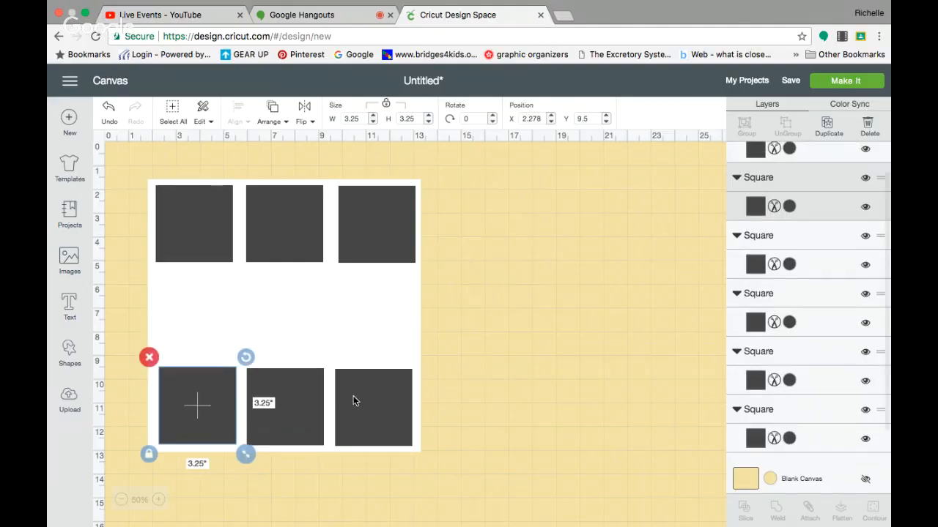
{"action": "left_click_drag", "start_coordinate": [353, 395], "coordinate": [354, 395]}
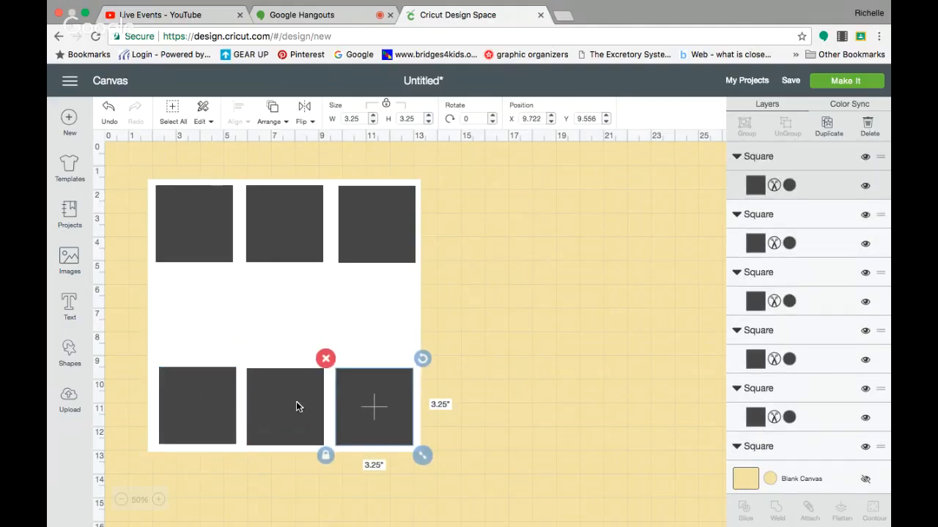
{"action": "left_click_drag", "start_coordinate": [296, 402], "coordinate": [296, 402]}
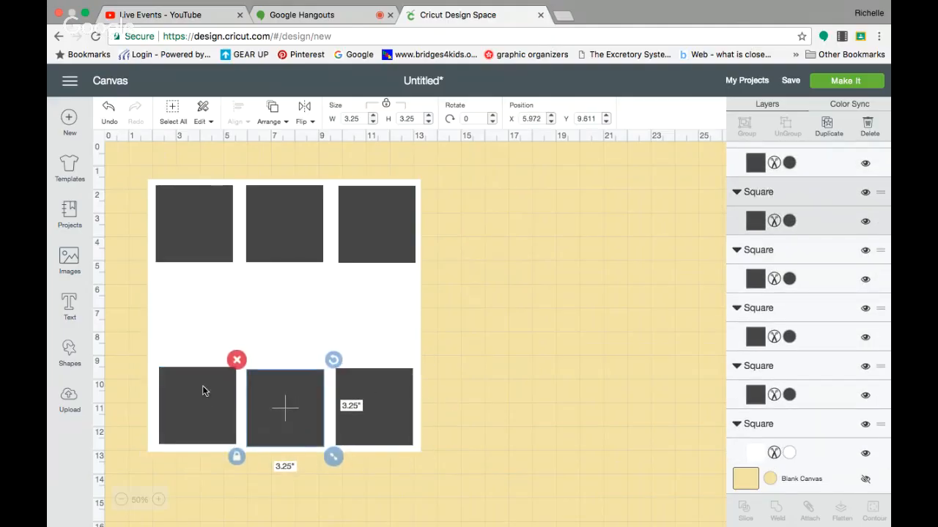
{"action": "left_click_drag", "start_coordinate": [204, 391], "coordinate": [206, 394]}
{"action": "left_click_drag", "start_coordinate": [296, 231], "coordinate": [300, 230]}
{"action": "left_click", "coordinate": [278, 318]}
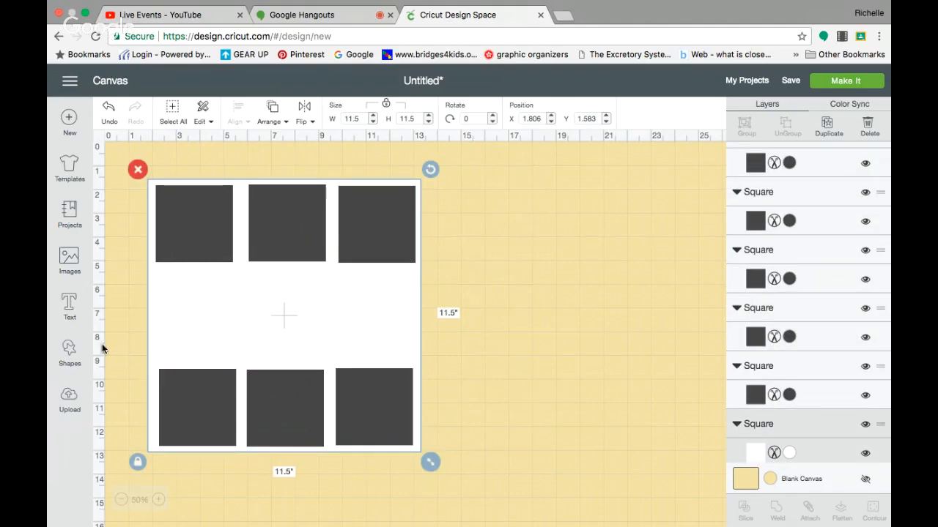
- Insert a square at the left of the middle row, about X 2.11, Y 5.5, sized 3.25 inches wide and about 3.53 inches high
{"action": "left_click", "coordinate": [69, 354]}
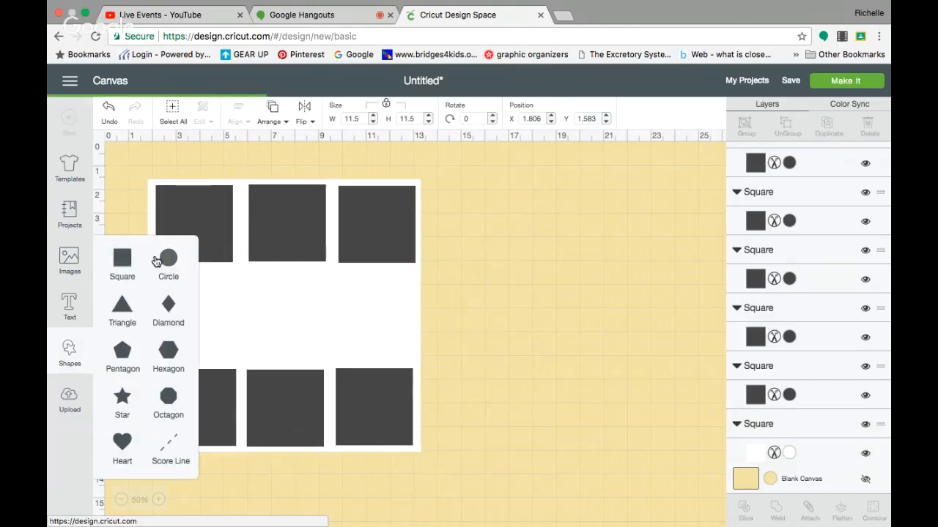
{"action": "left_click", "coordinate": [123, 260]}
{"action": "left_click_drag", "start_coordinate": [154, 199], "coordinate": [187, 297]}
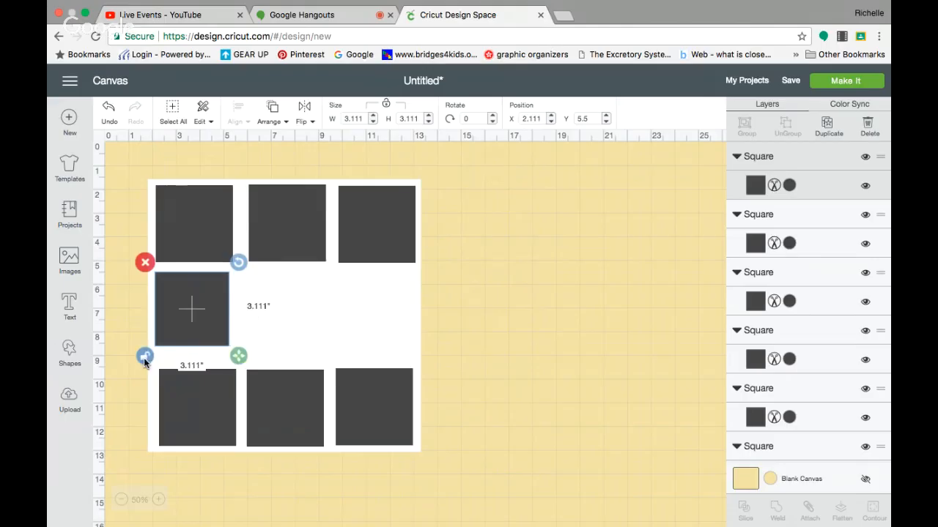
{"action": "mouse_move", "coordinate": [242, 359]}
{"action": "left_mouse_down"}
{"action": "mouse_move", "coordinate": [253, 372]}
{"action": "mouse_move", "coordinate": [339, 371]}
{"action": "mouse_move", "coordinate": [246, 366]}
{"action": "mouse_move", "coordinate": [246, 377]}
{"action": "mouse_move", "coordinate": [246, 360]}
{"action": "mouse_move", "coordinate": [246, 370]}
{"action": "left_mouse_up"}
{"action": "left_click", "coordinate": [364, 119]}
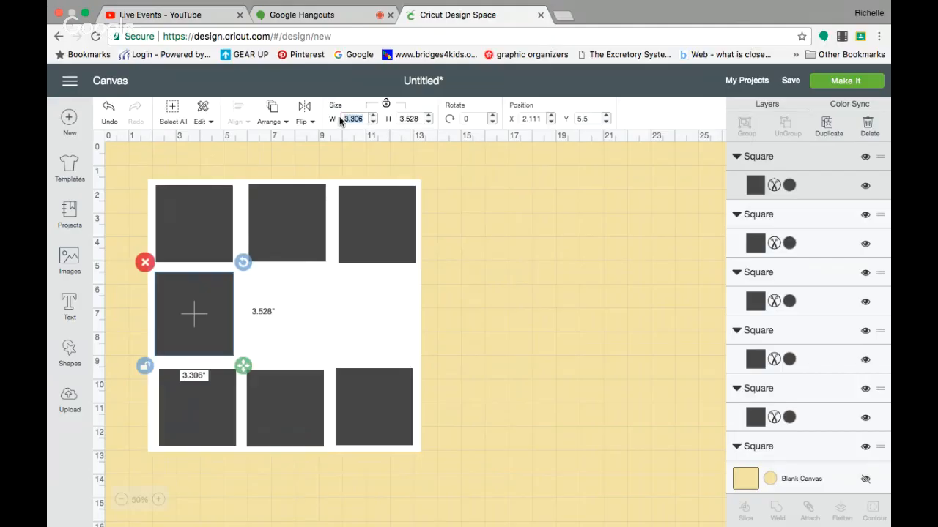
{"action": "type", "text": "3.25"}
{"action": "key", "text": "Return"}
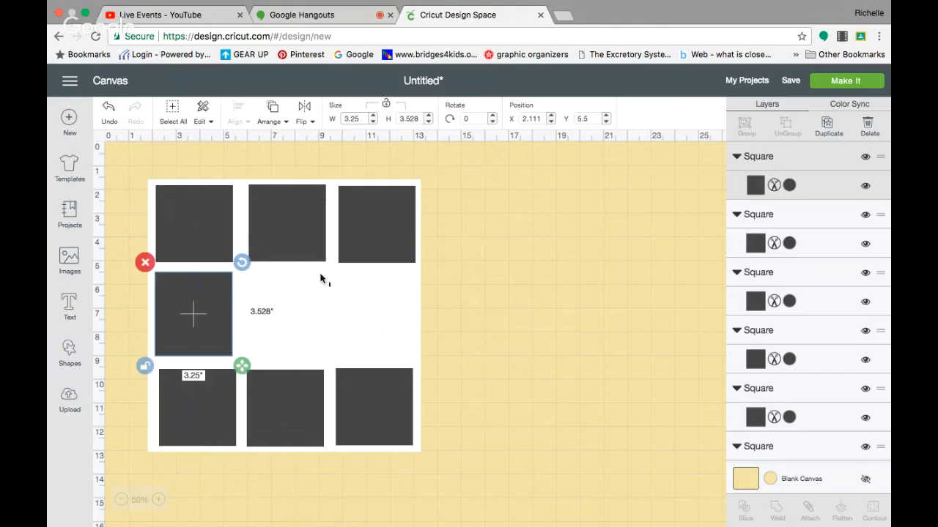
- Move the white square aside and realign the lower-left, top-middle and top-right dark squares in columns at about X 2.11, 5.92 and 9.69
{"action": "left_click", "coordinate": [351, 300]}
{"action": "left_click_drag", "start_coordinate": [357, 298], "coordinate": [688, 274]}
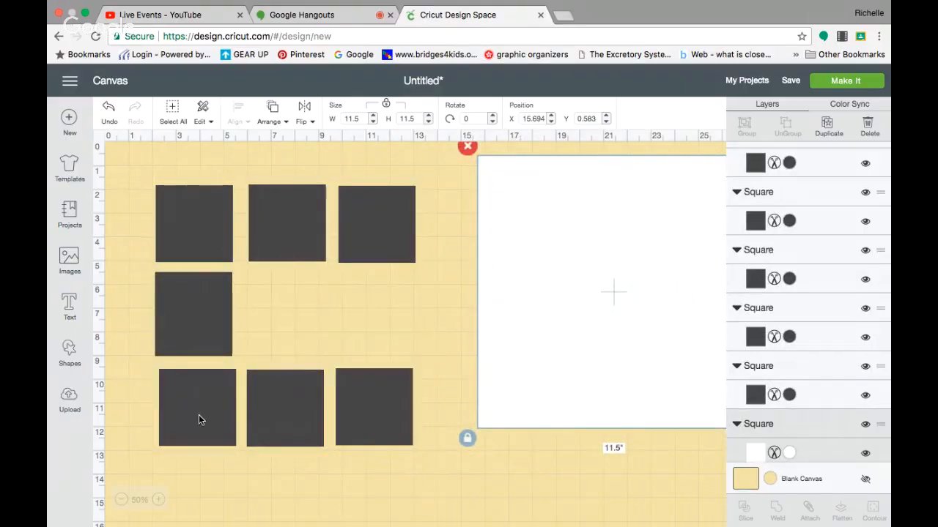
{"action": "left_click_drag", "start_coordinate": [198, 415], "coordinate": [194, 416]}
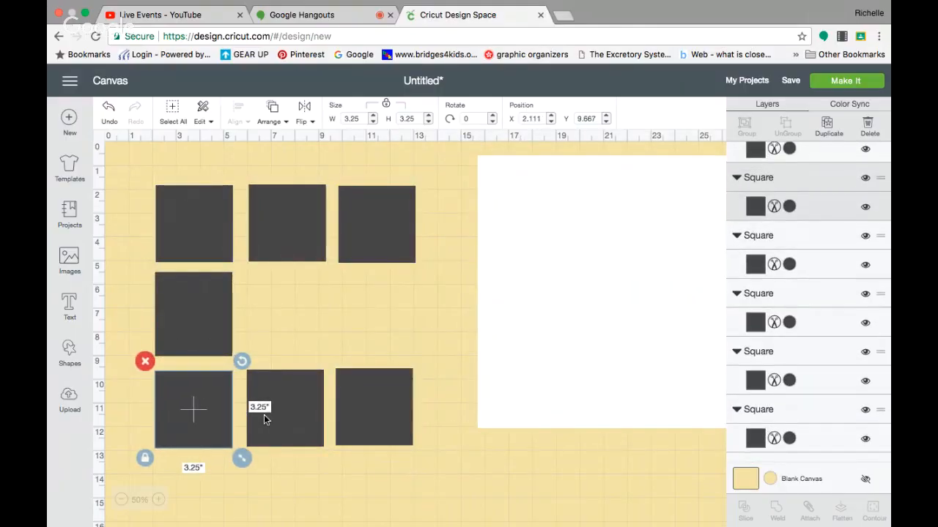
{"action": "left_click_drag", "start_coordinate": [277, 232], "coordinate": [274, 237]}
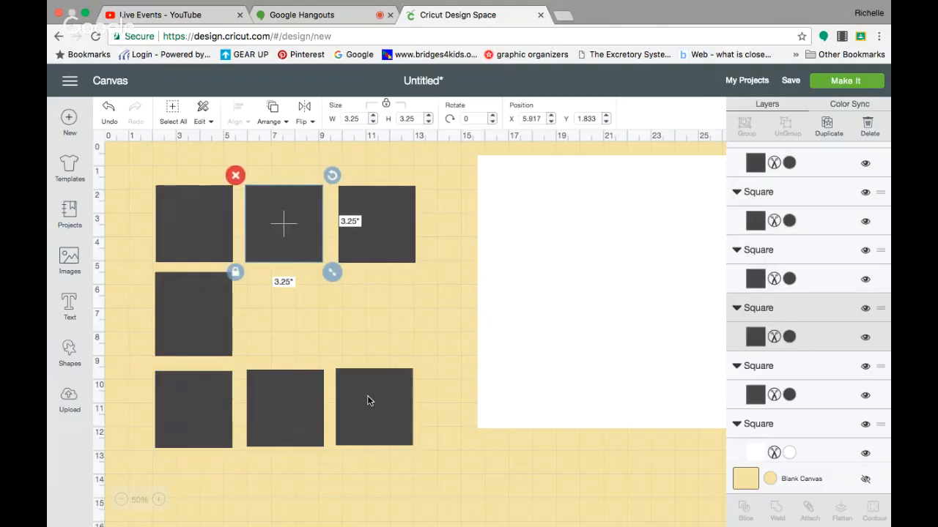
{"action": "left_click_drag", "start_coordinate": [368, 222], "coordinate": [368, 220]}
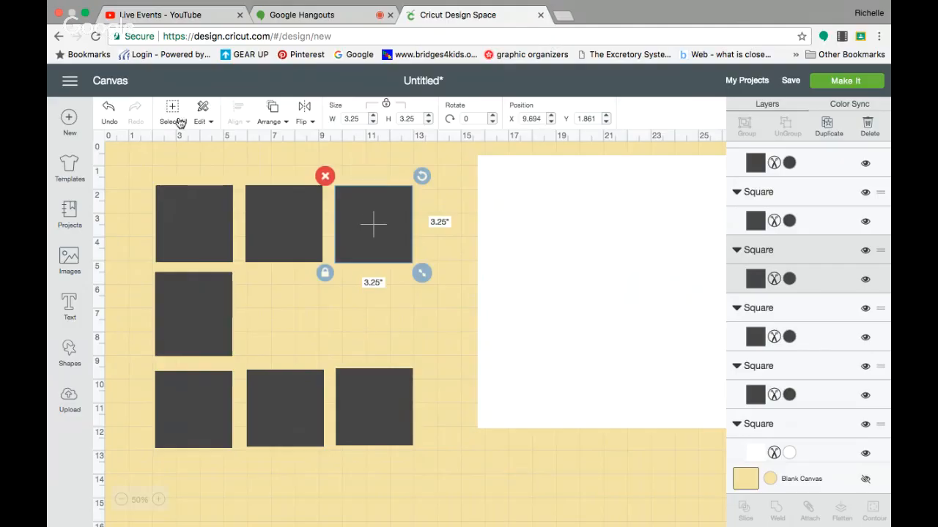
- Weld the seven dark squares into one shape and move the white square back behind them, at about X 1.81, Y 1.53
{"action": "left_click_drag", "start_coordinate": [136, 162], "coordinate": [457, 460]}
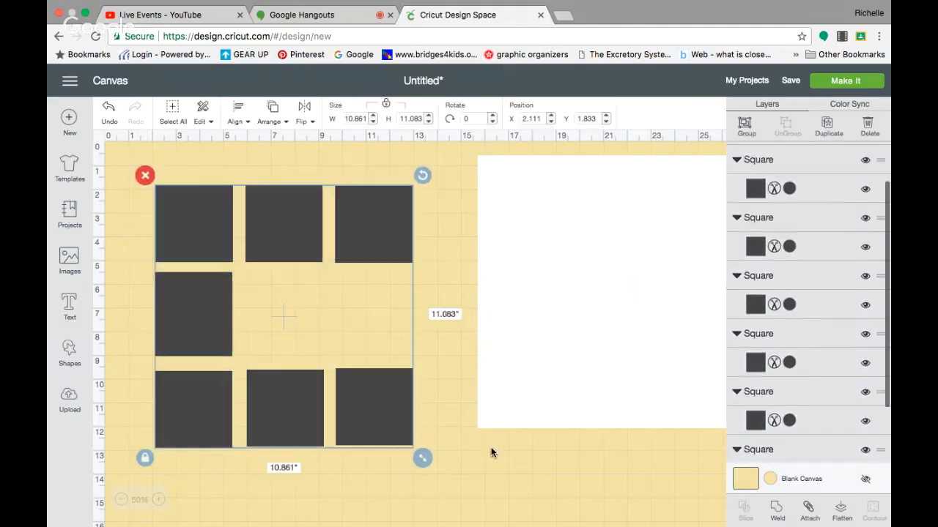
{"action": "left_click", "coordinate": [776, 510]}
{"action": "left_click_drag", "start_coordinate": [664, 352], "coordinate": [335, 376]}
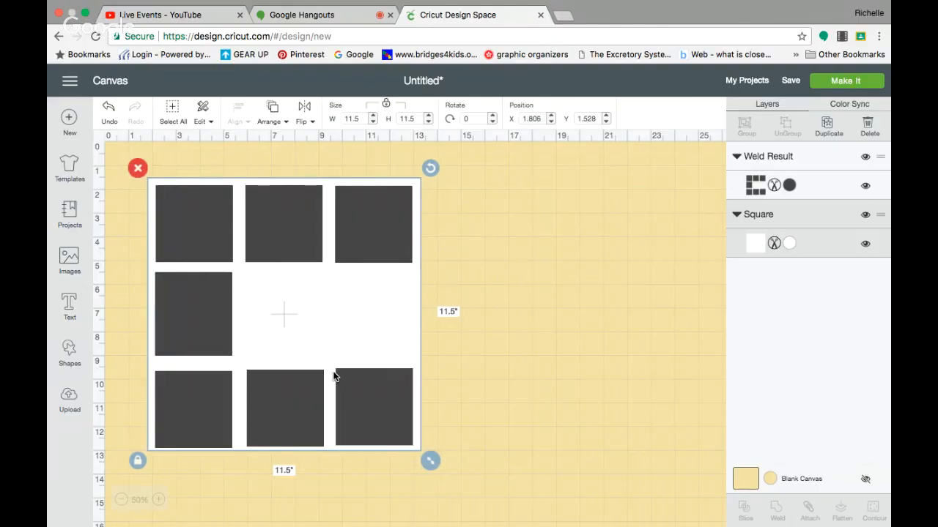
- Slice the welded squares out of the white square and delete both the dark and the white cut-out pieces
{"action": "left_click", "coordinate": [558, 350]}
{"action": "left_click_drag", "start_coordinate": [131, 163], "coordinate": [444, 466]}
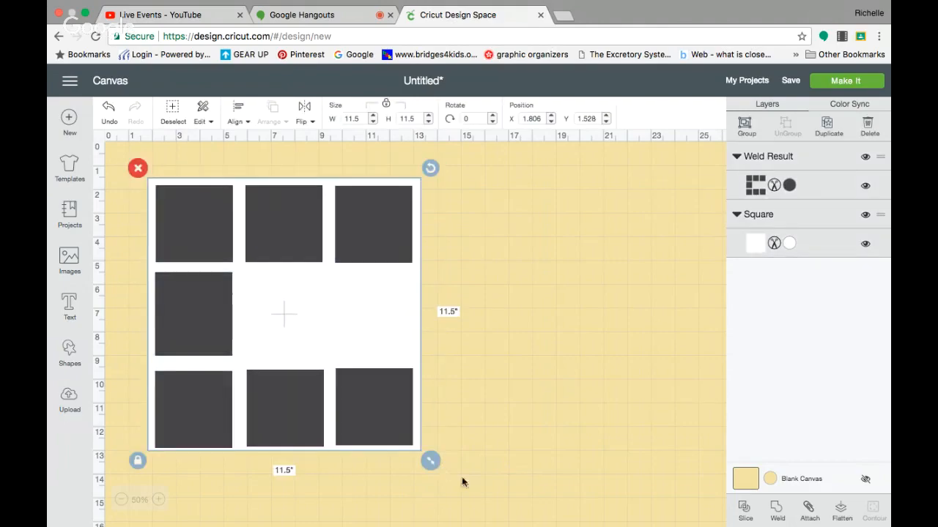
{"action": "left_click", "coordinate": [746, 513]}
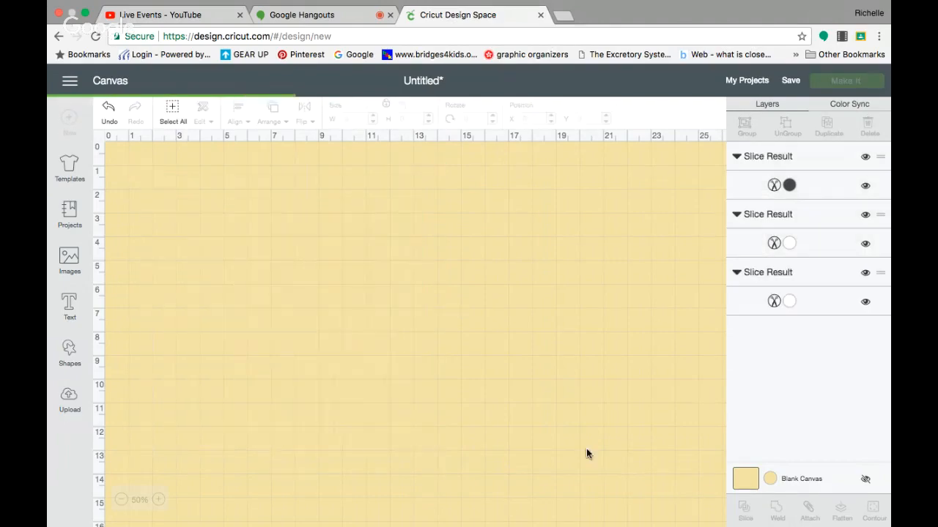
{"action": "left_click_drag", "start_coordinate": [274, 391], "coordinate": [590, 388]}
{"action": "left_click", "coordinate": [454, 178]}
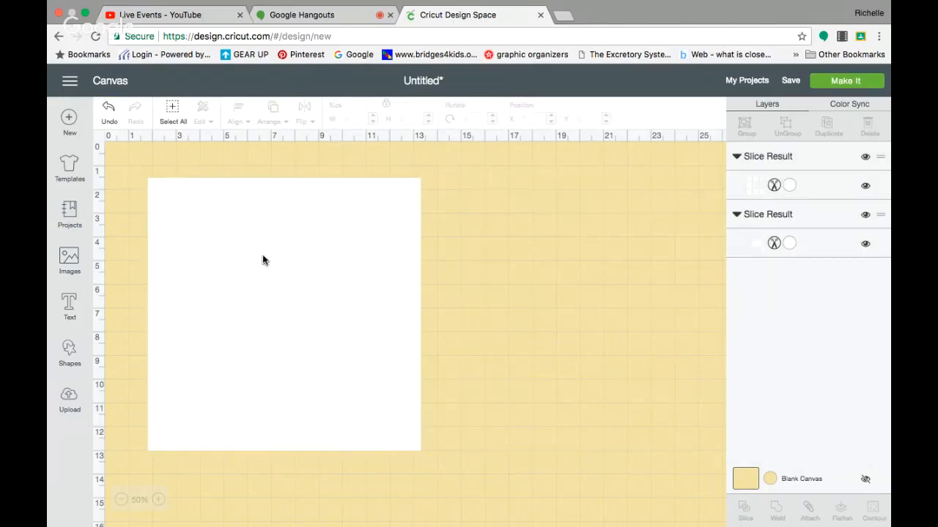
{"action": "left_click_drag", "start_coordinate": [263, 254], "coordinate": [585, 277]}
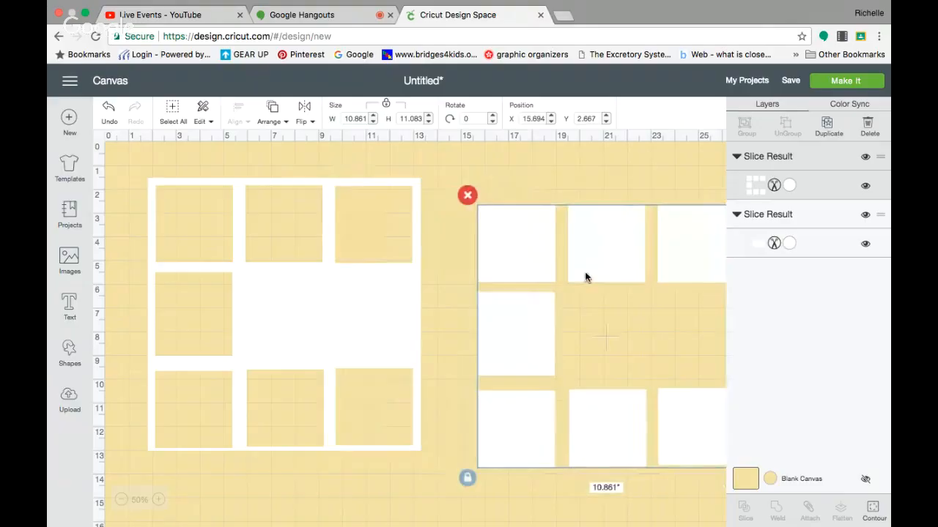
{"action": "left_click", "coordinate": [467, 195]}
- Duplicate the white window frame and place the copy beside the original, at about X 13.61, Y 1.5
{"action": "left_click", "coordinate": [358, 276]}
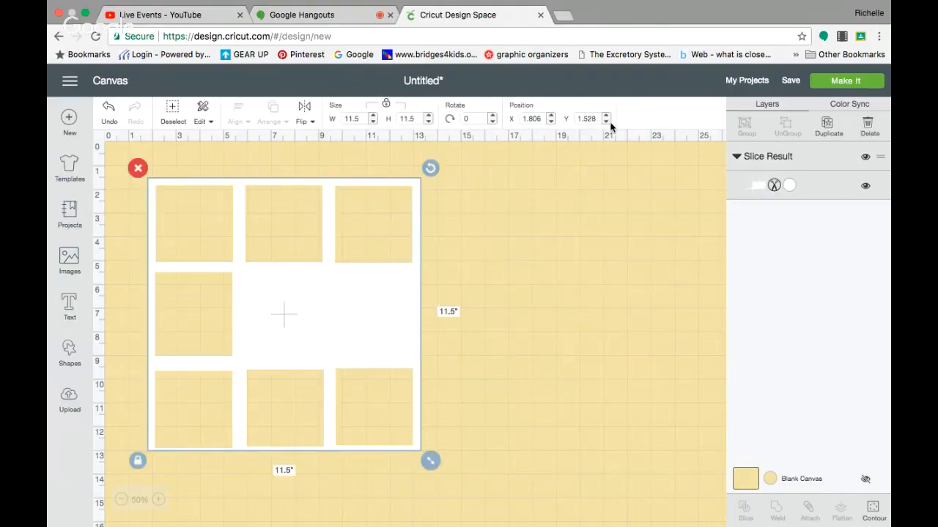
{"action": "left_click", "coordinate": [829, 128]}
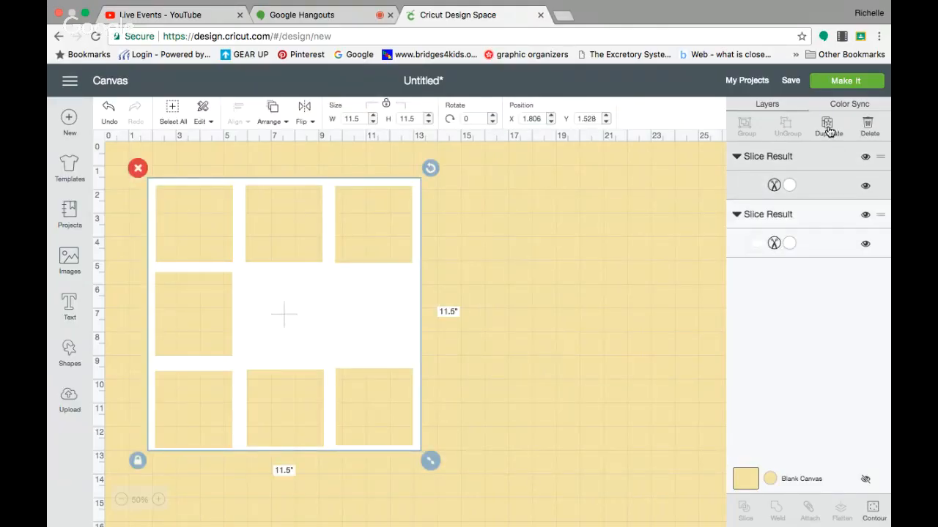
{"action": "left_click_drag", "start_coordinate": [316, 321], "coordinate": [584, 312]}
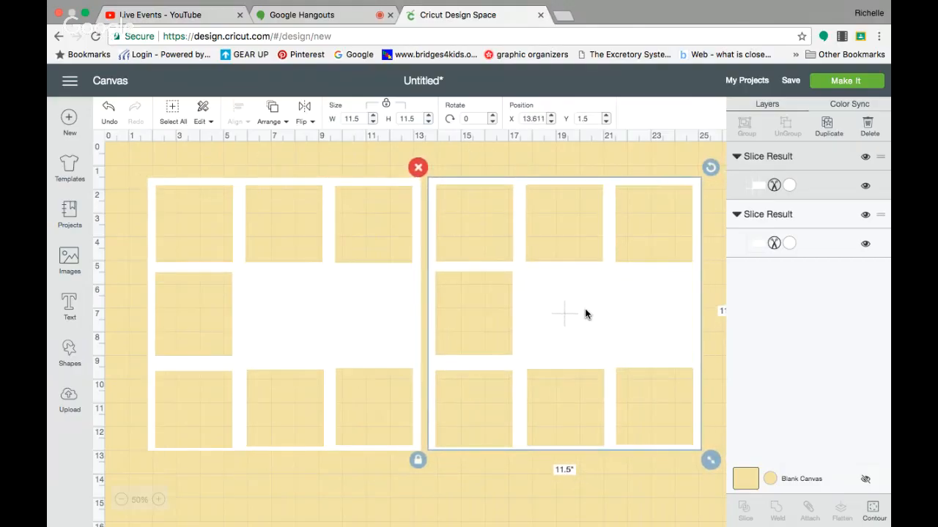
- Flip the duplicate frame horizontally and move it slightly closer to the original to form a mirrored two-page layout
{"action": "left_click", "coordinate": [304, 110]}
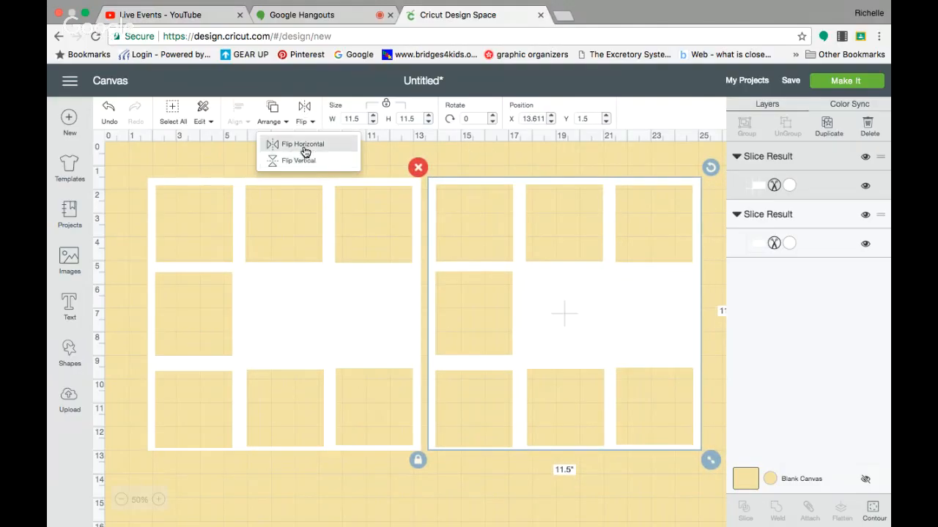
{"action": "left_click", "coordinate": [304, 146]}
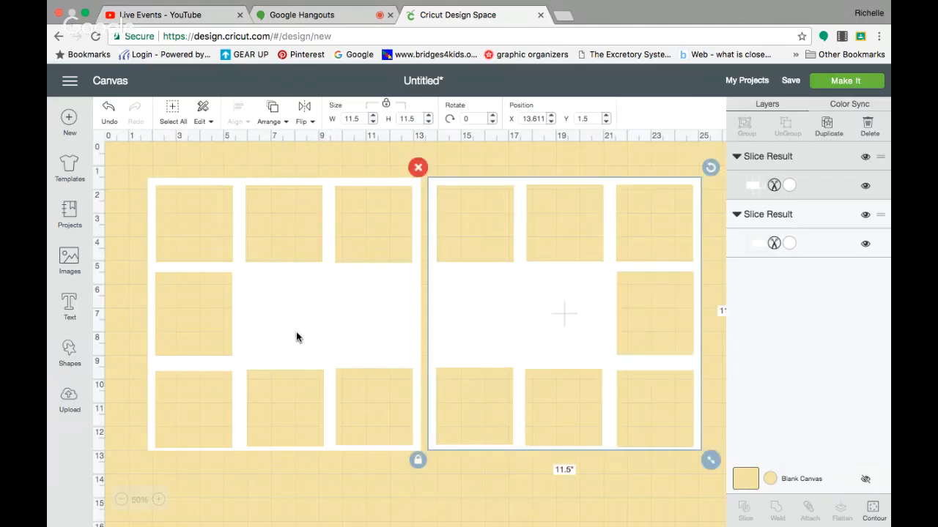
{"action": "left_click", "coordinate": [335, 486]}
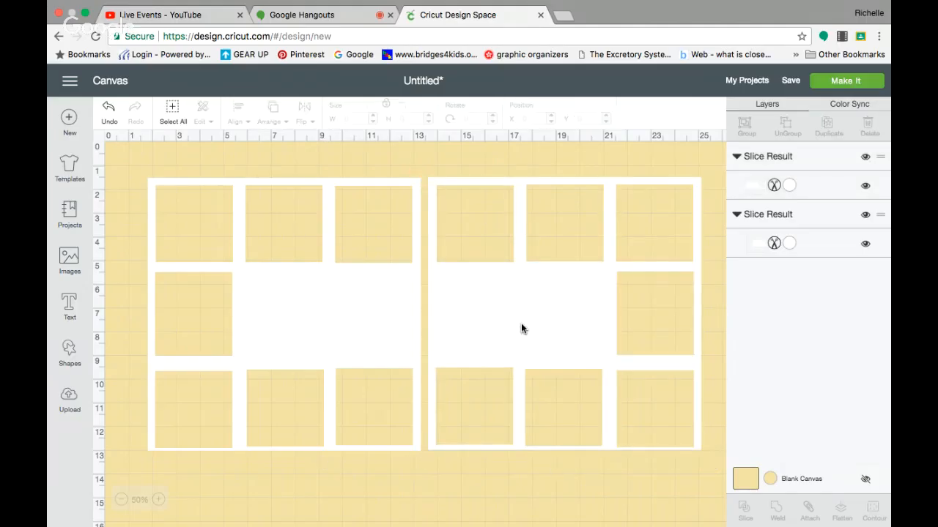
{"action": "left_click_drag", "start_coordinate": [521, 329], "coordinate": [517, 330]}
{"action": "left_click", "coordinate": [491, 508]}
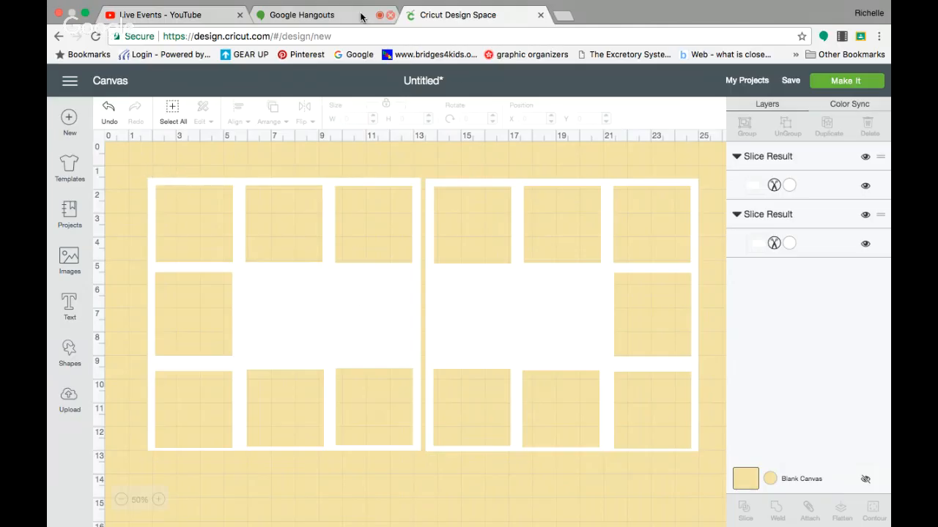
- Switch to the Google Hangouts broadcast page
{"action": "left_click", "coordinate": [328, 15]}
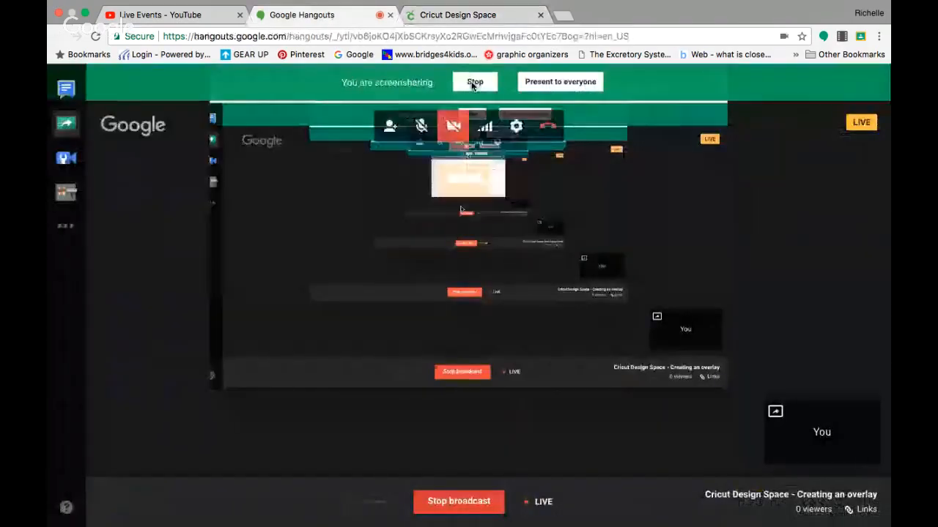